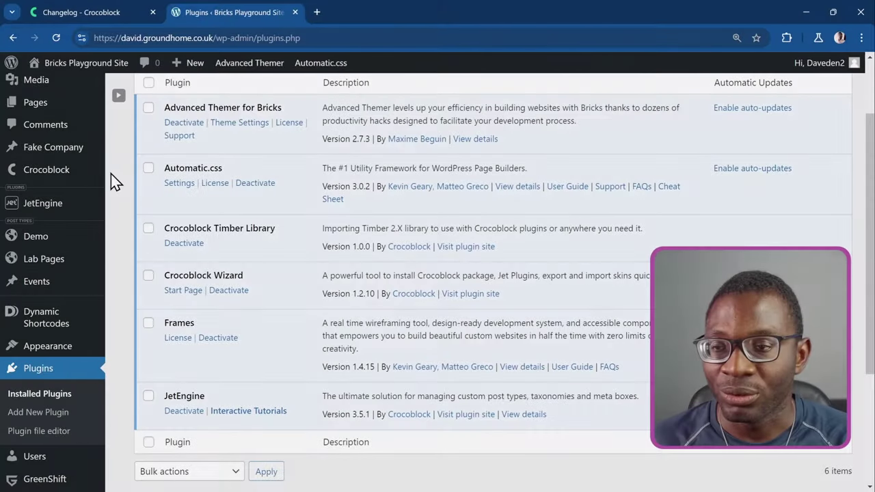
- Open the JetEngine dashboard's Performance settings and review the tweaks, from Optimized DOM down to Timber/Twig Views
mouse_move(102, 186)
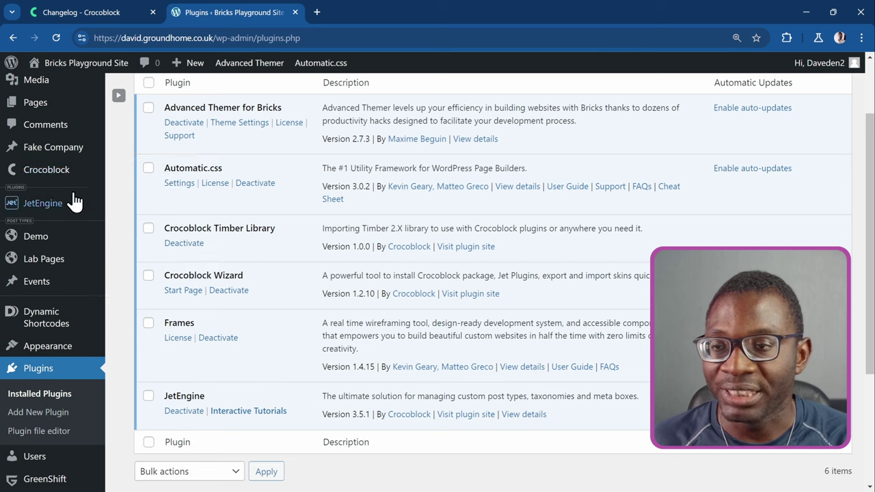
mouse_move(68, 201)
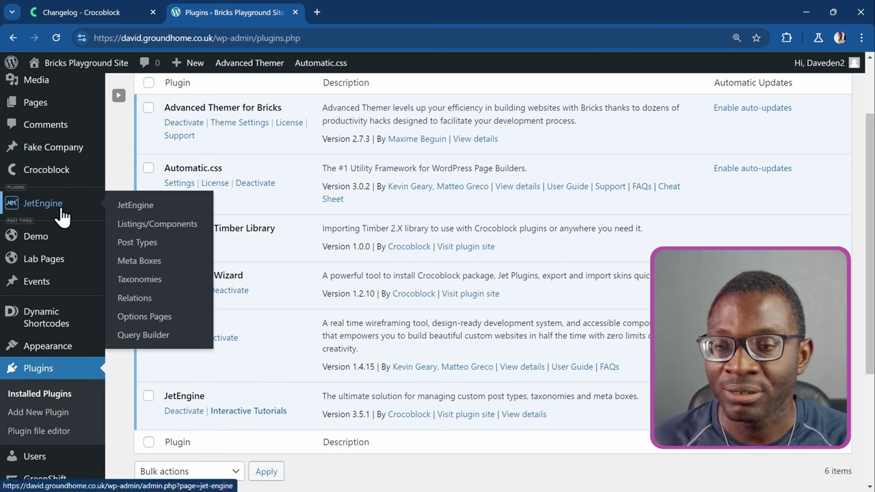
left_click(140, 211)
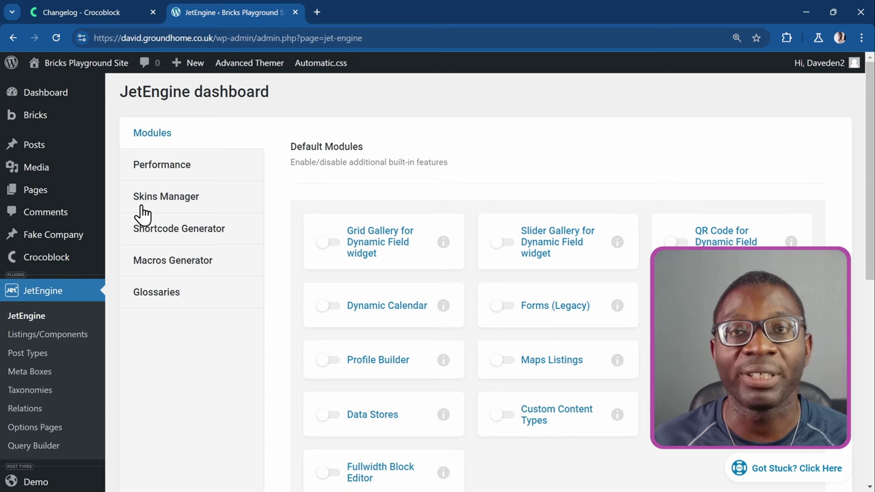
left_click(156, 172)
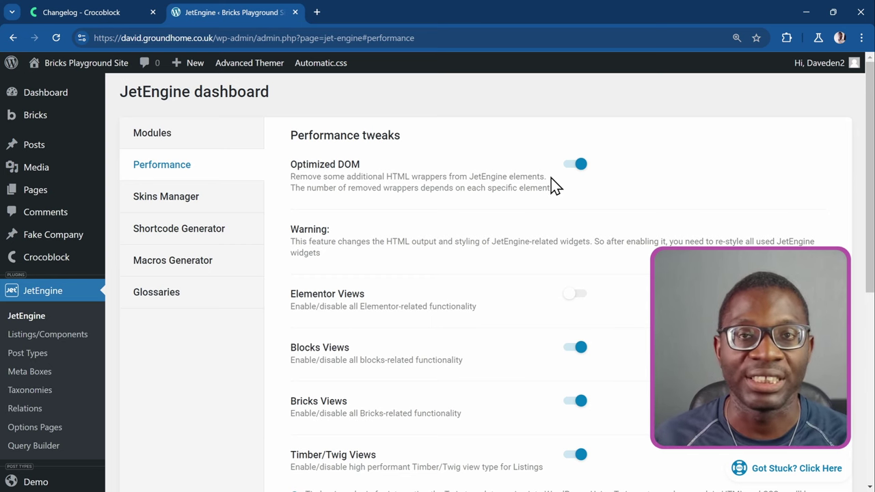
scroll(543, 188, "down", 2)
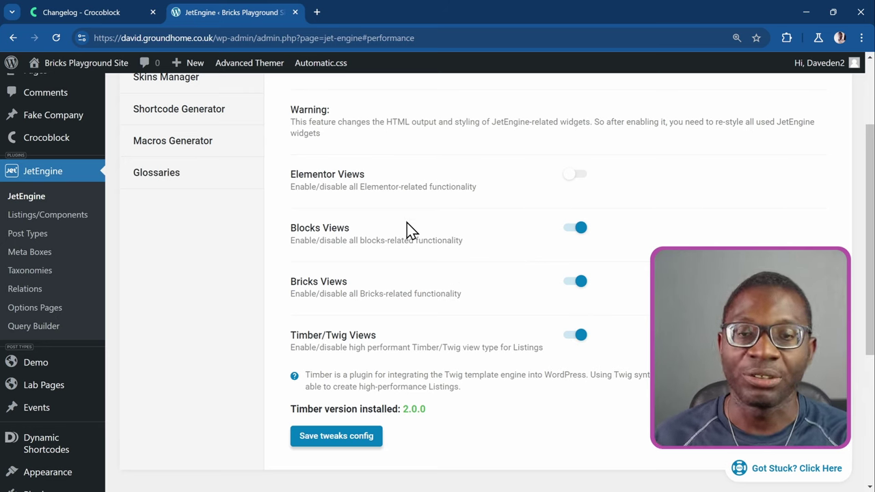
scroll(398, 256, "down", 1)
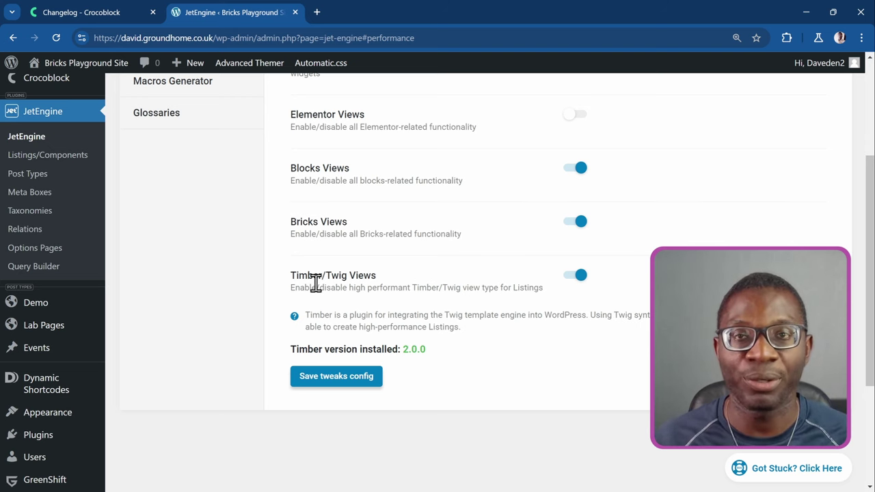
scroll(410, 373, "down", 1)
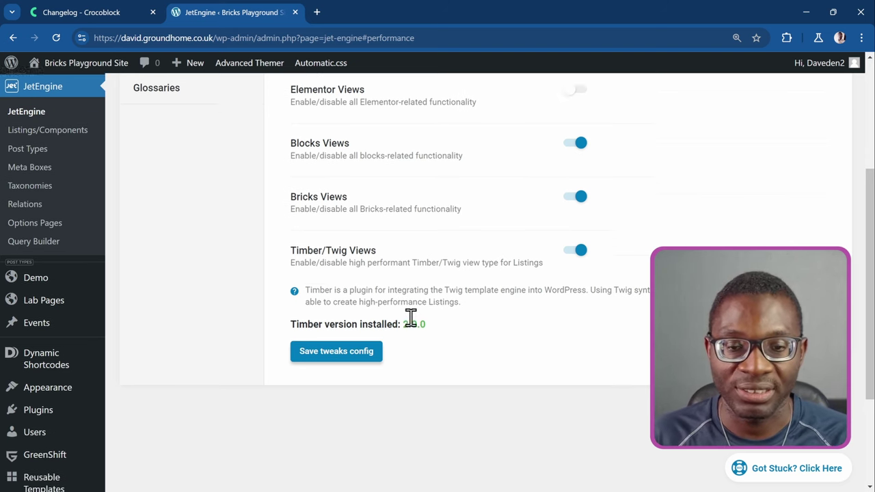
scroll(410, 317, "up", 2)
scroll(416, 331, "up", 1)
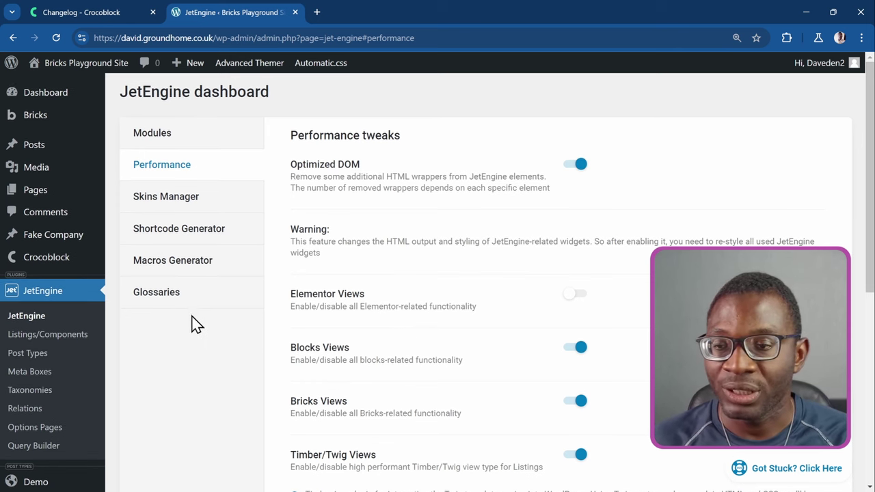
- Go to JetEngine's Listings/Components and move the existing Feature Card Oscar component to the bin
left_click(46, 341)
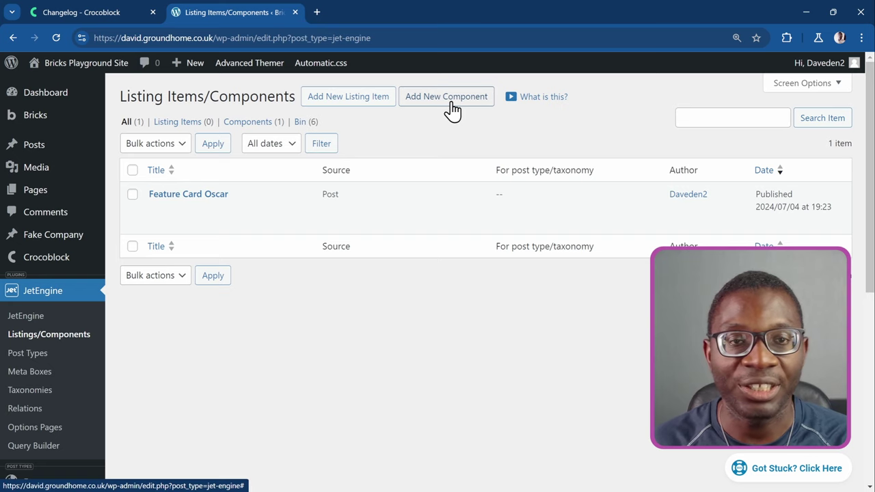
mouse_move(260, 201)
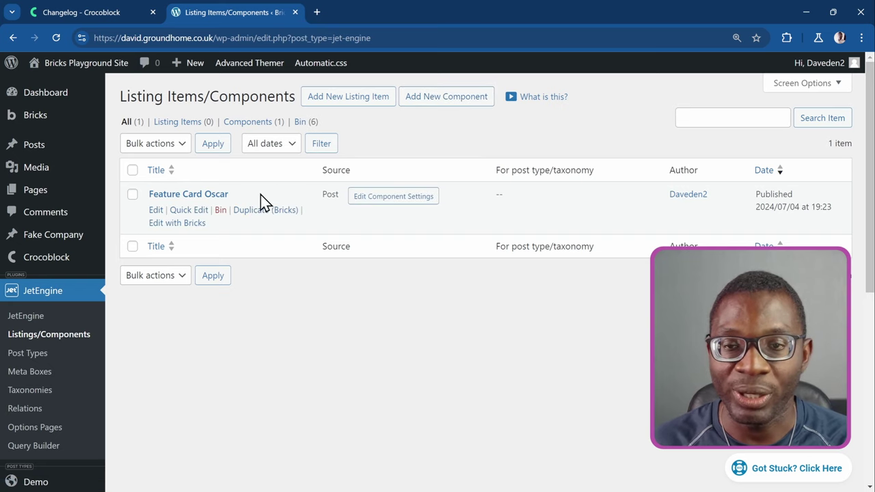
left_click(221, 211)
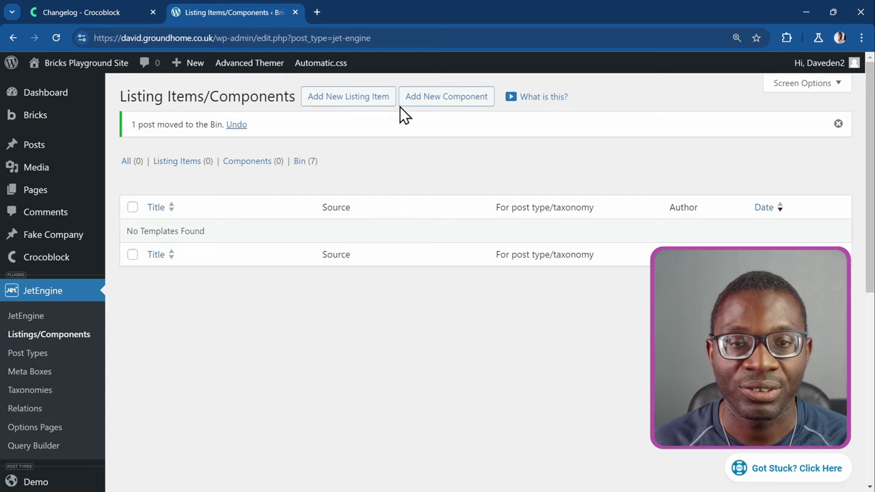
- Create a new component named "Feature Card Oscar" with the Bricks component view
left_click(431, 100)
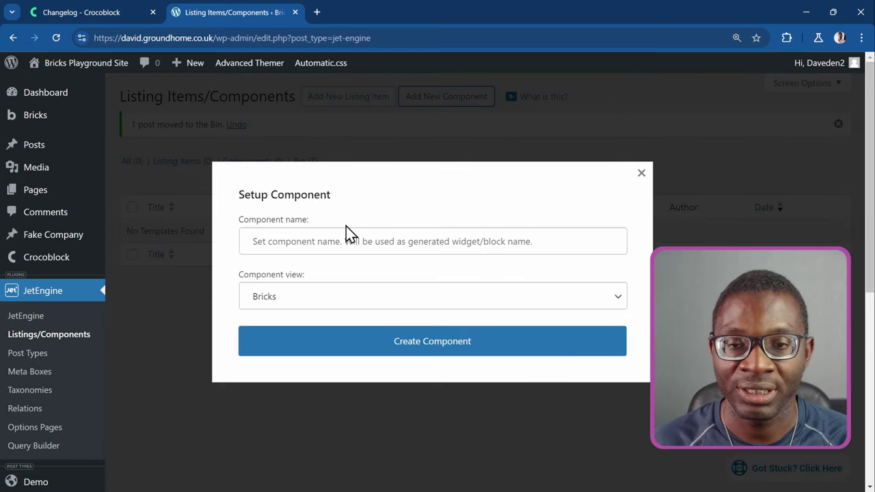
left_click(321, 245)
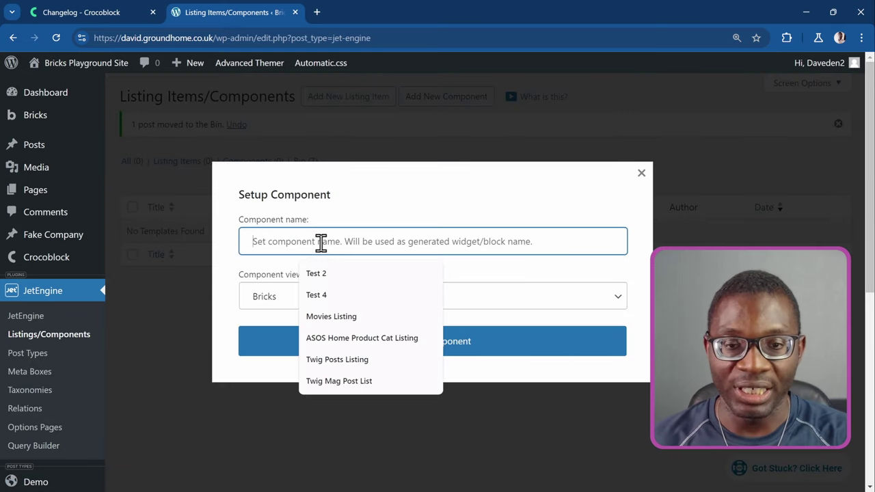
type("Feature Card Oscar")
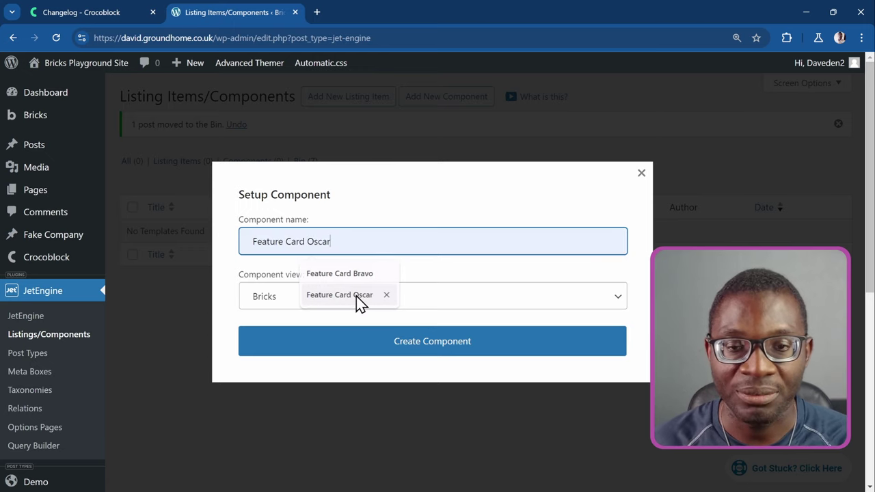
left_click(356, 301)
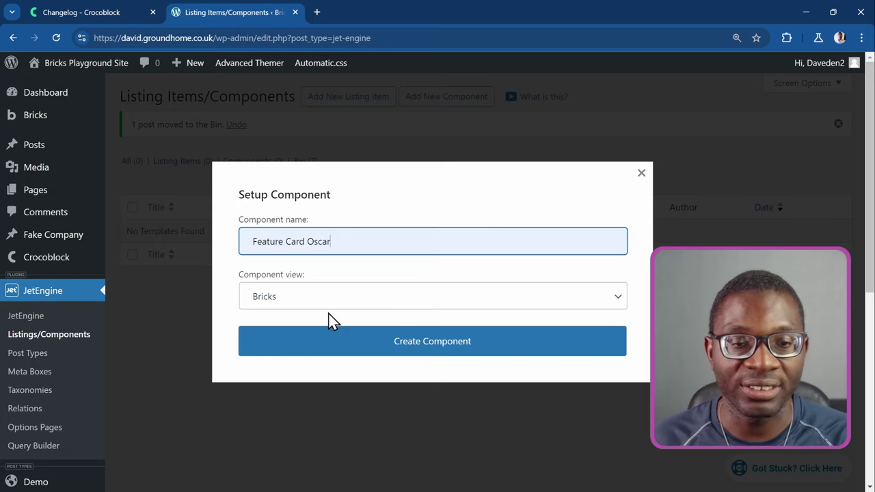
left_click(435, 351)
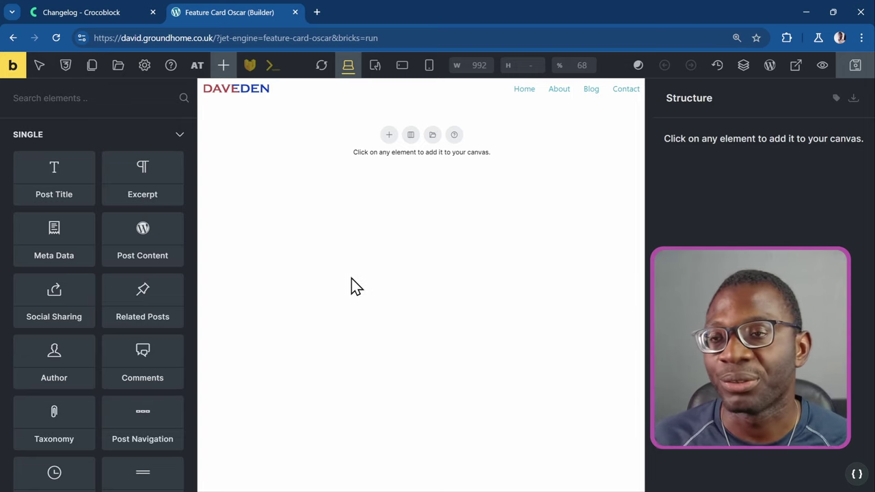
- Open the Feature Card Oscar component settings from Listings/Components in a separate browser tab, and place that tab before the builder tab
left_click(9, 71)
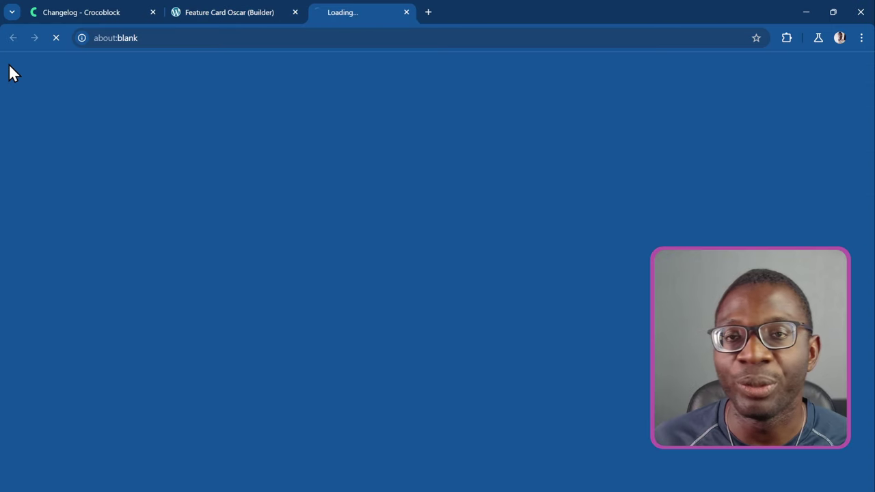
left_click(79, 69)
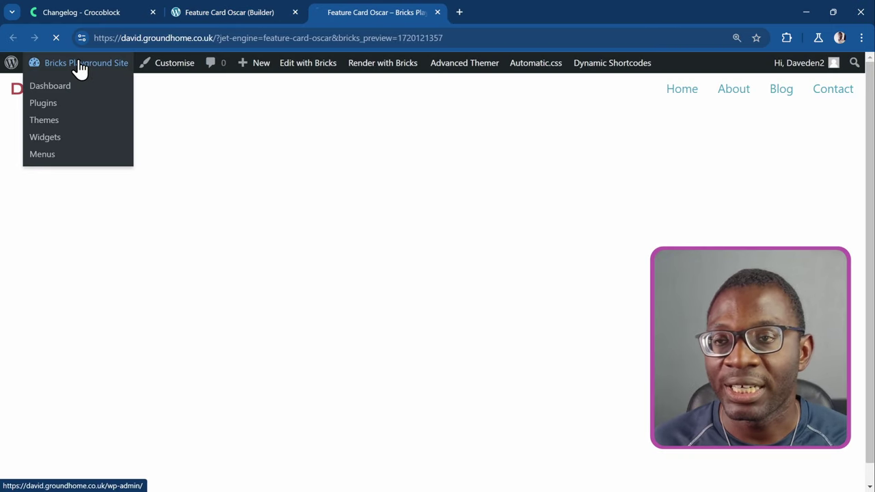
scroll(114, 166, "down", 2)
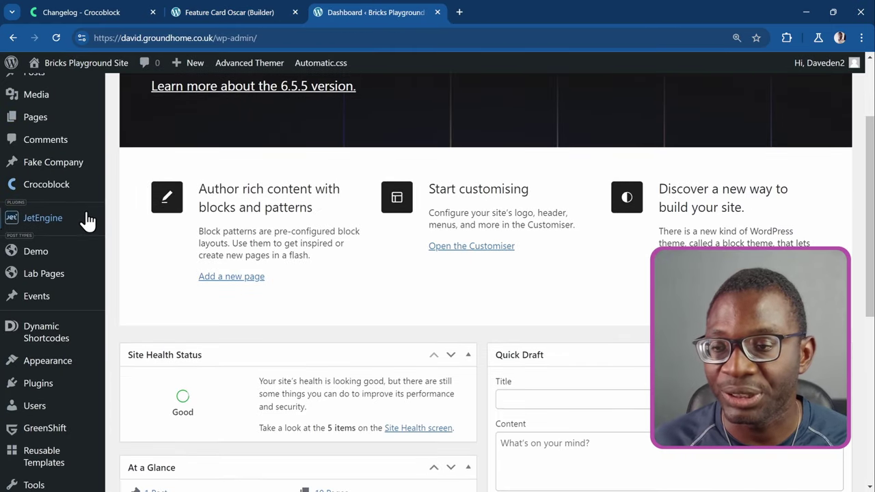
mouse_move(52, 219)
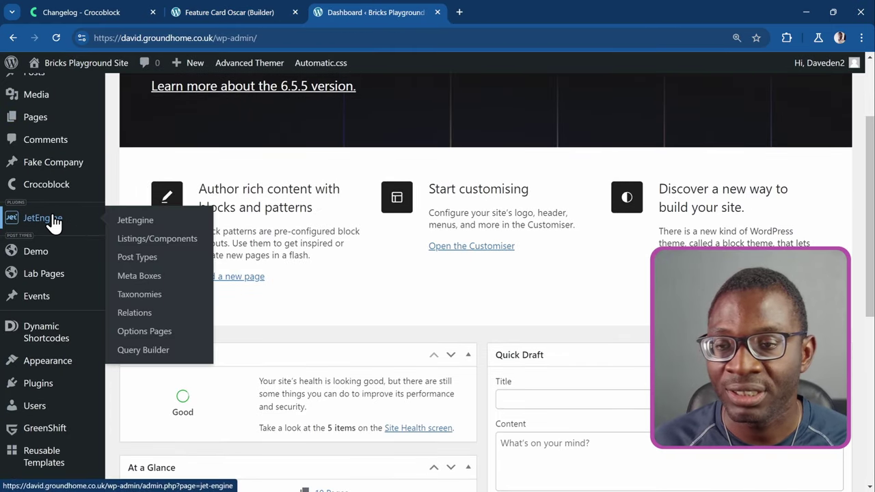
left_click(170, 244)
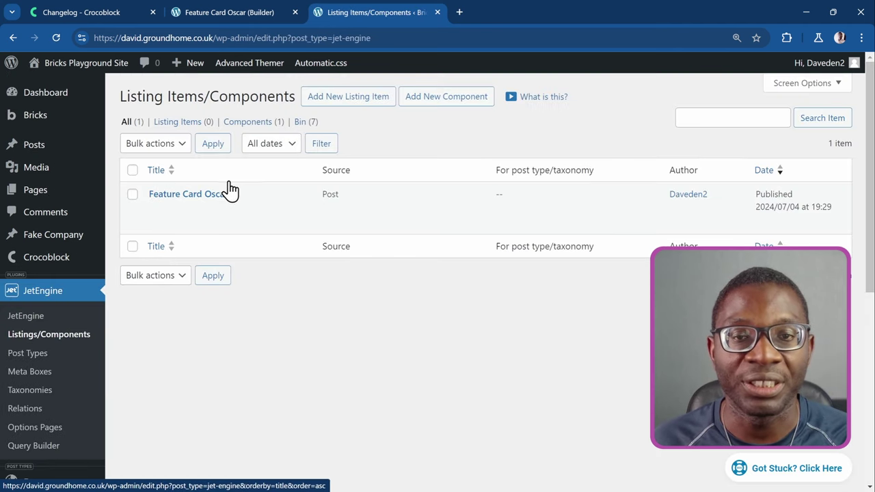
mouse_move(277, 201)
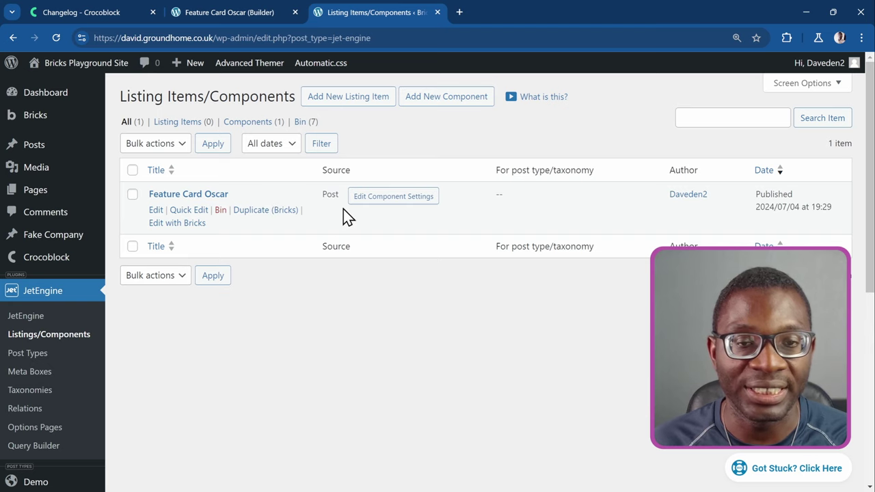
left_click(408, 208)
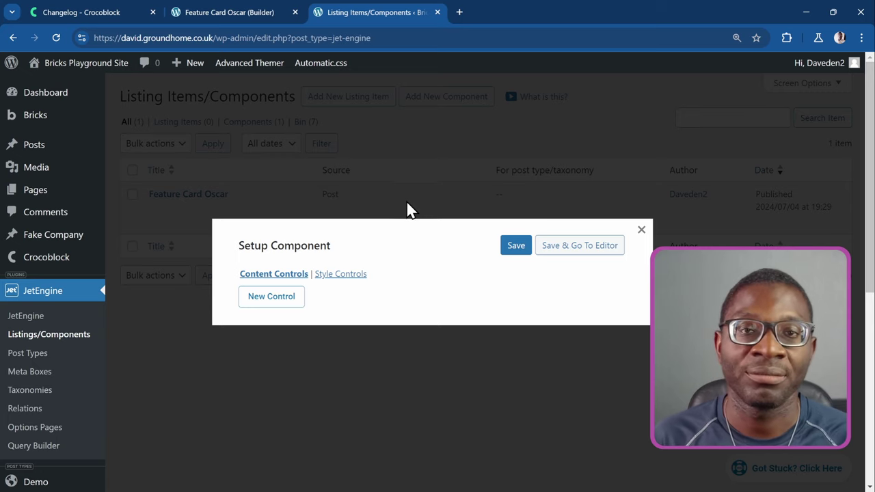
left_click_drag(365, 17, 245, 21)
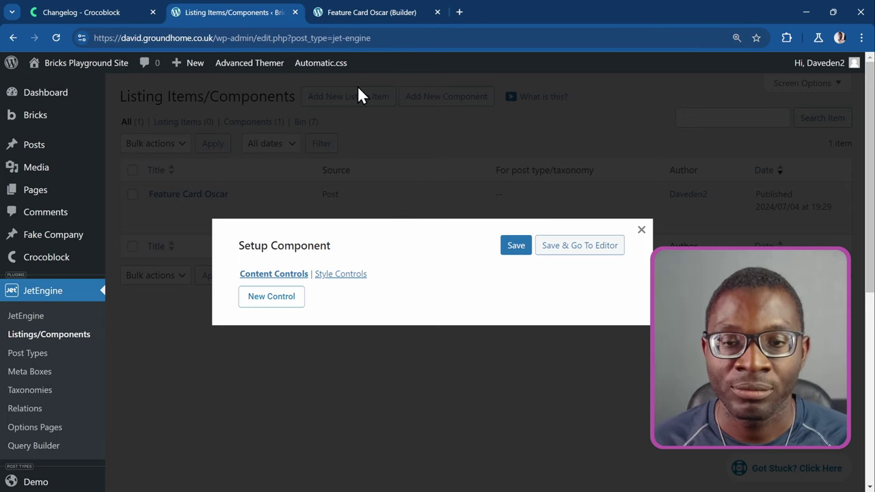
- In the builder, find the Feature Card Oscar template in the frames source, insert it, and expand its structure through Content Wrapper
left_click(352, 11)
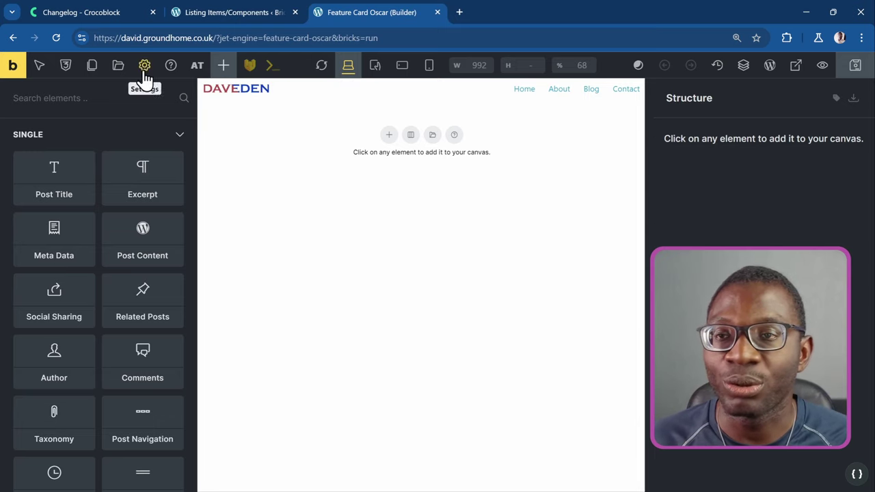
left_click(117, 66)
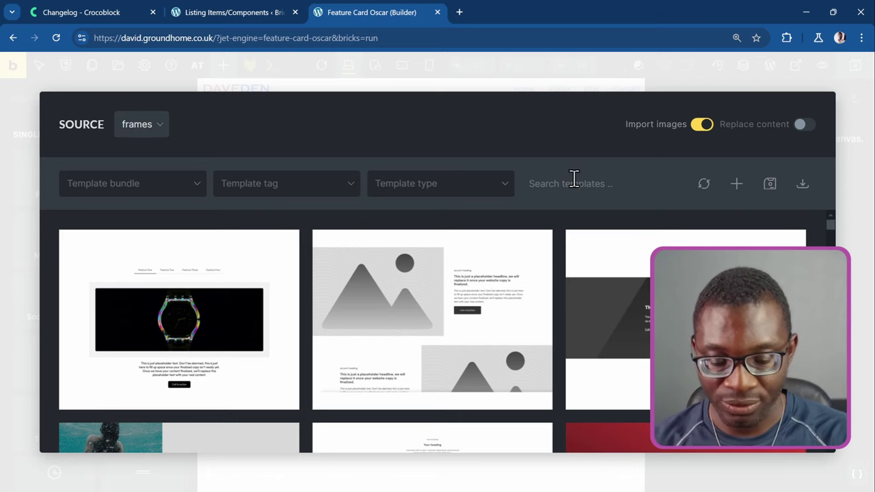
type("featur")
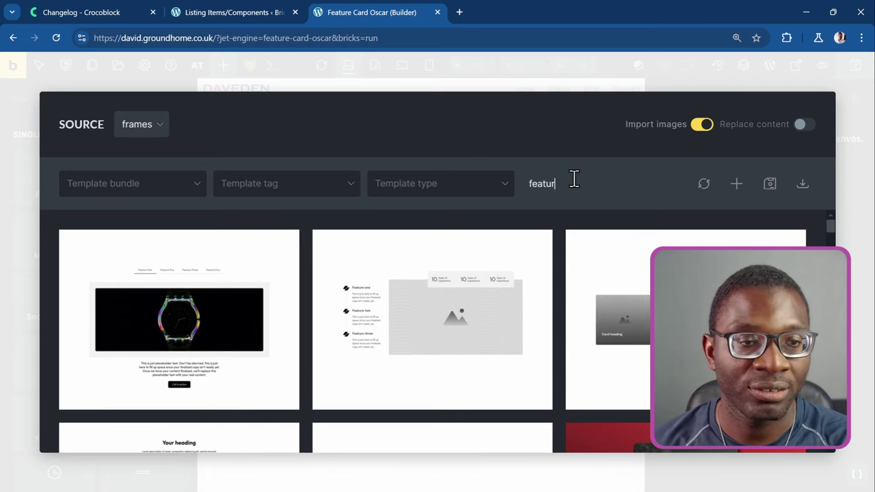
type("ed")
key("BackSpace")
type("card")
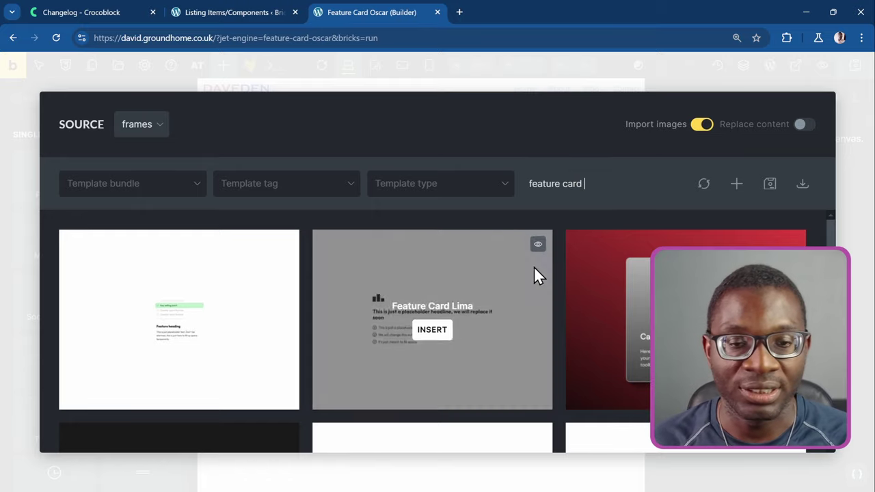
scroll(533, 268, "down", 3)
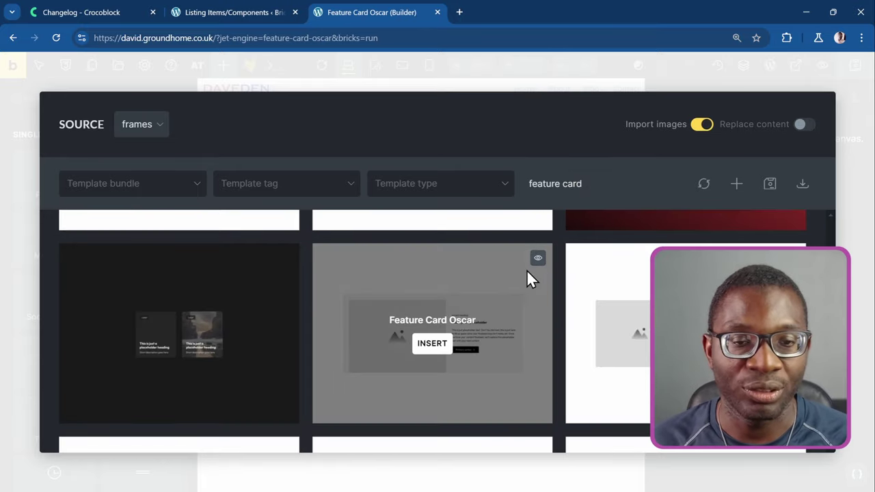
left_click(436, 346)
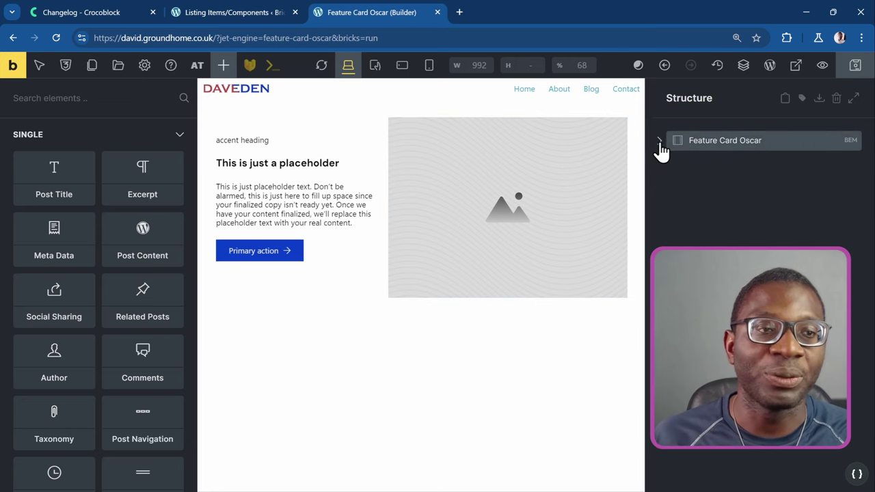
left_click(661, 145)
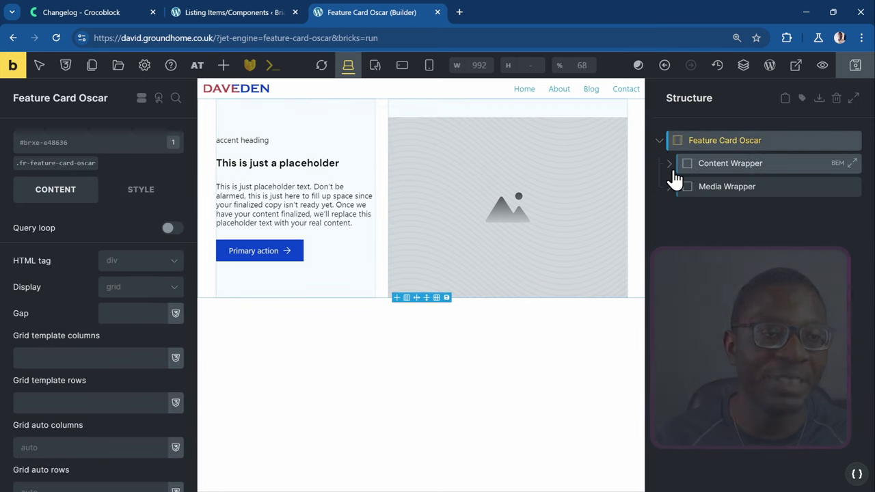
left_click(670, 168)
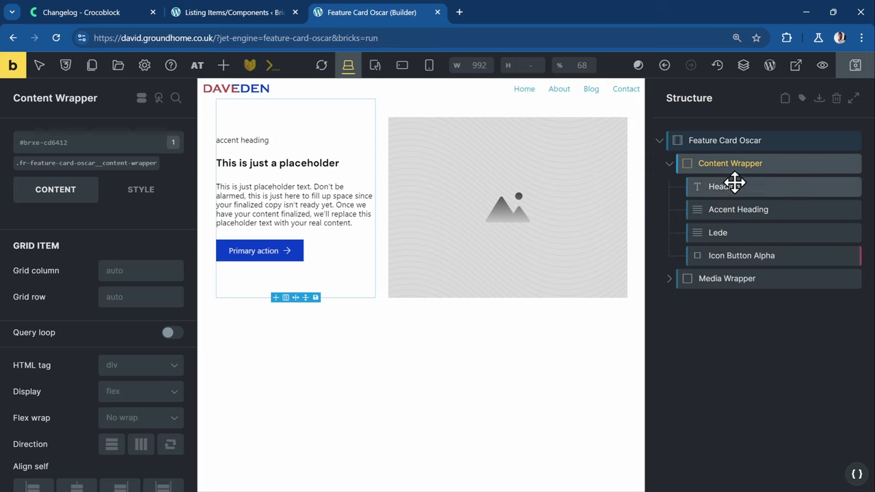
- In the Feature Card Oscar component settings, add a content control labelled "Heading" with the name heading
left_click(237, 15)
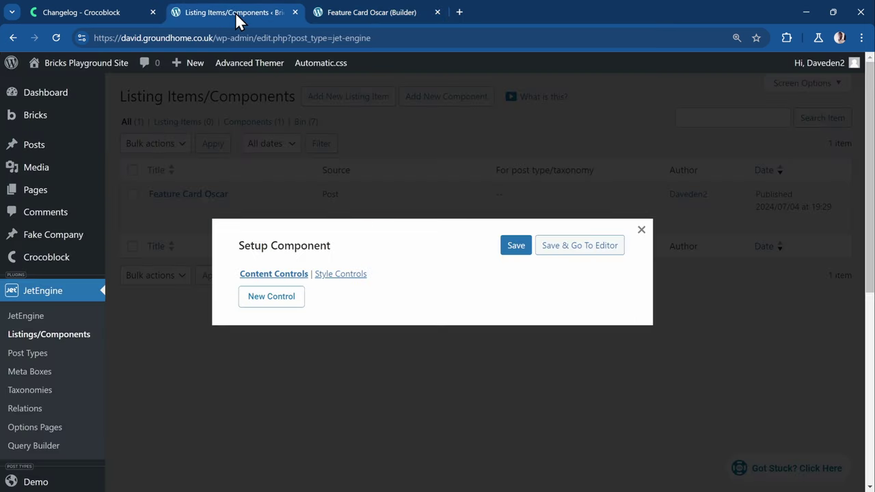
left_click(277, 301)
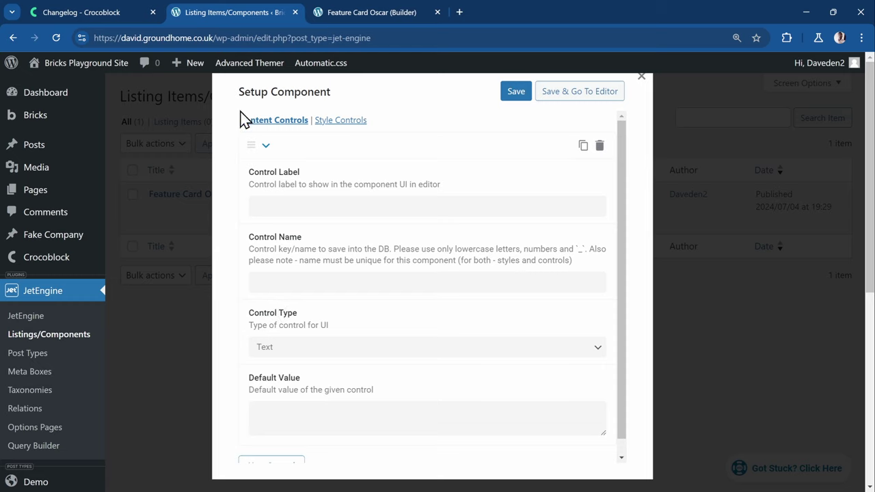
left_click(302, 207)
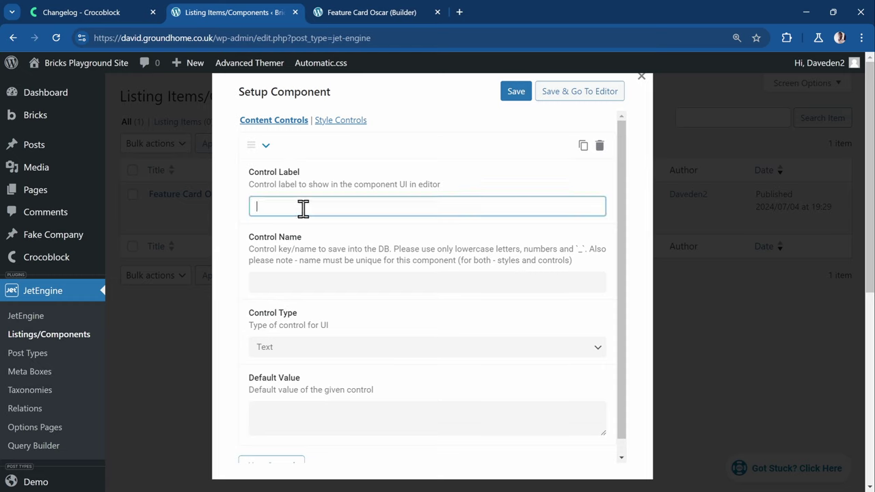
type("Heading")
left_click(336, 259)
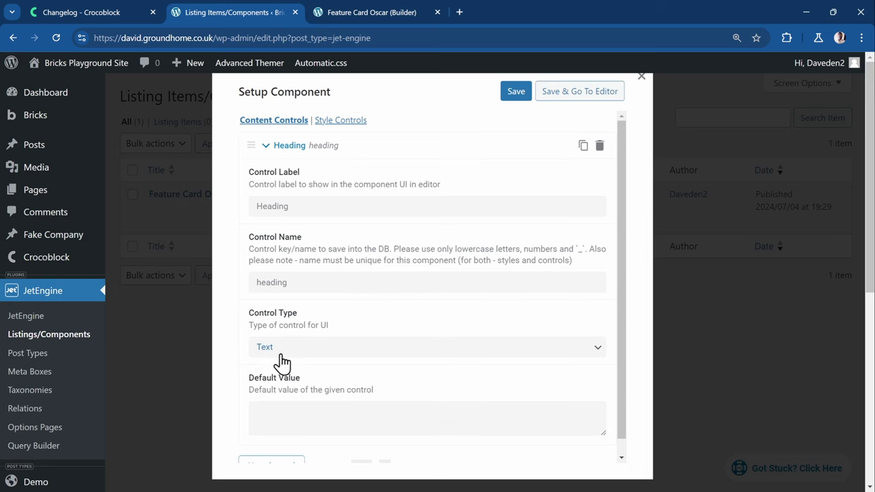
- Copy the Heading element's text from the builder and paste it as the Heading control's default value, "This is just a placeholder"
scroll(279, 363, "down", 1)
left_click(302, 393)
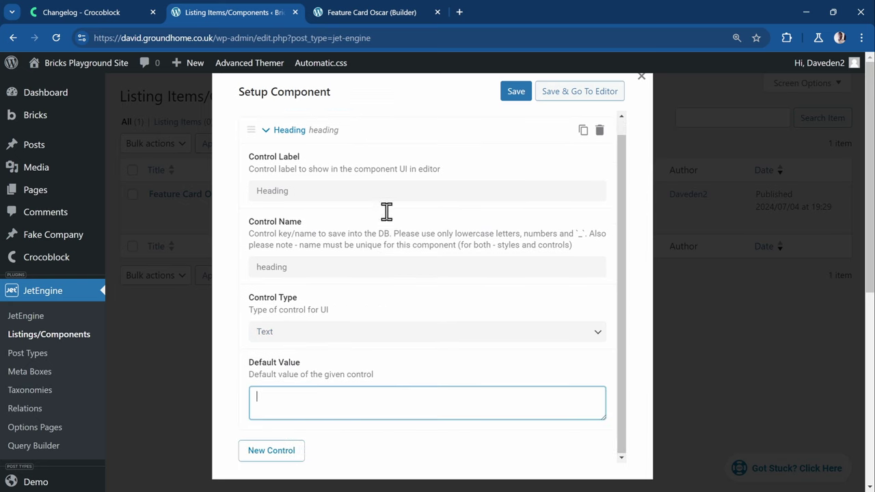
left_click(385, 15)
left_click(298, 163)
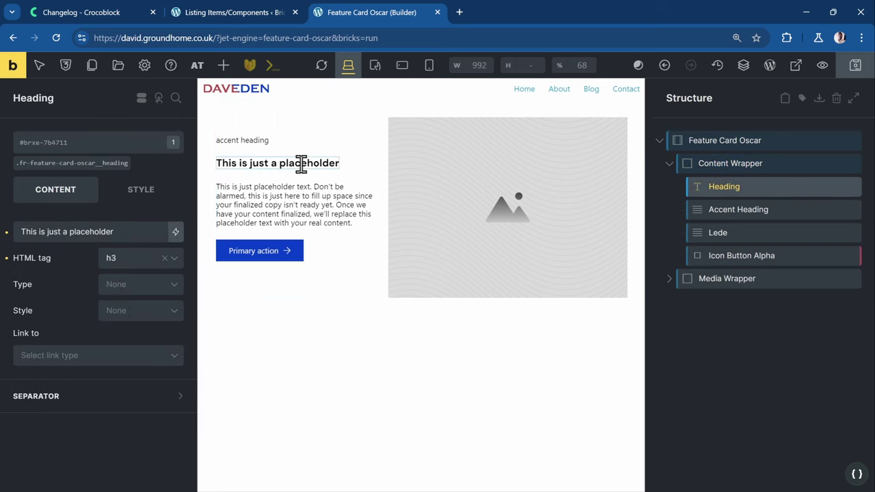
left_click(87, 234)
key("ctrl+a")
key("ctrl+c")
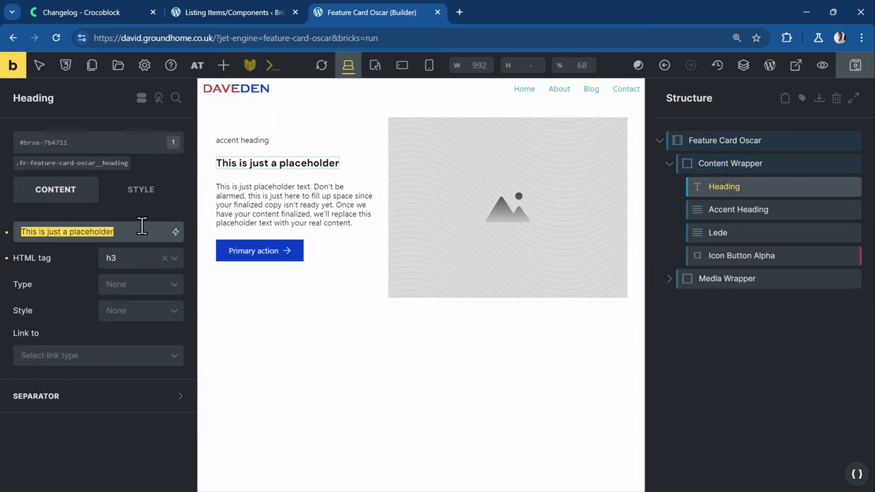
left_click(232, 13)
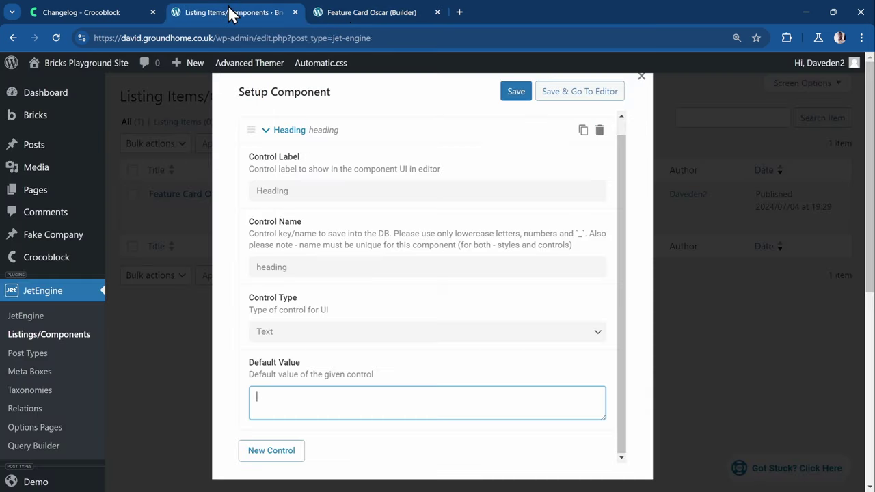
key("ctrl+v")
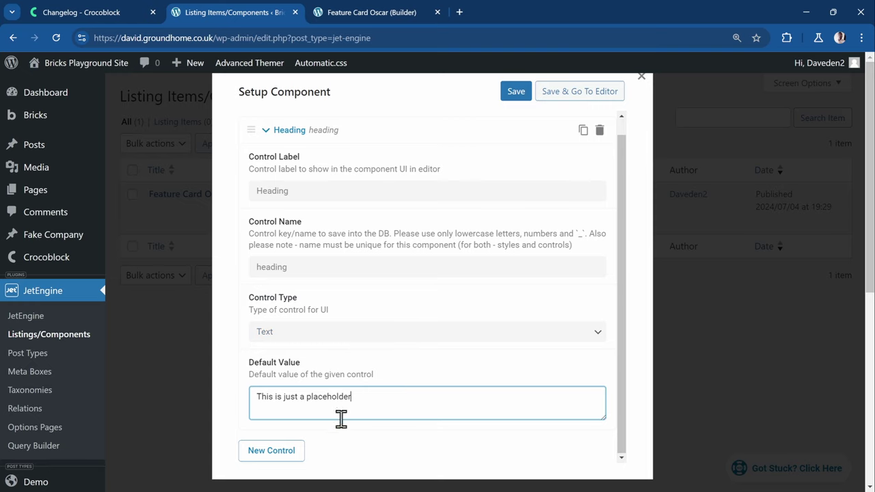
- Add a second content control labelled "Heading Tag" with the name heading_tag, collapsing the Heading control and checking the heading's HTML tag in the builder
left_click(274, 452)
left_click(269, 135)
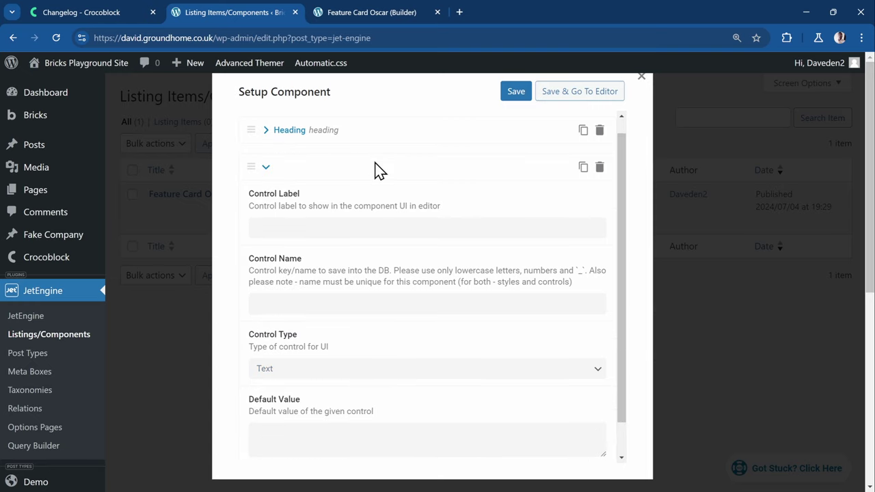
left_click(365, 12)
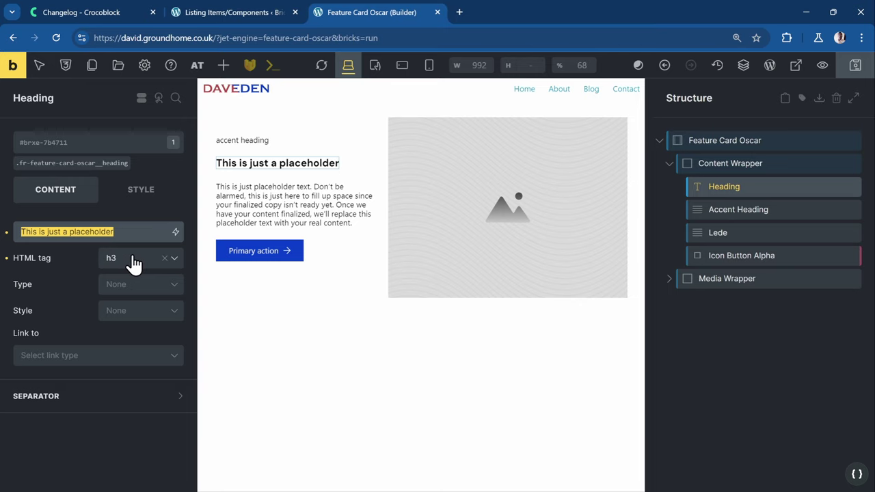
left_click(246, 23)
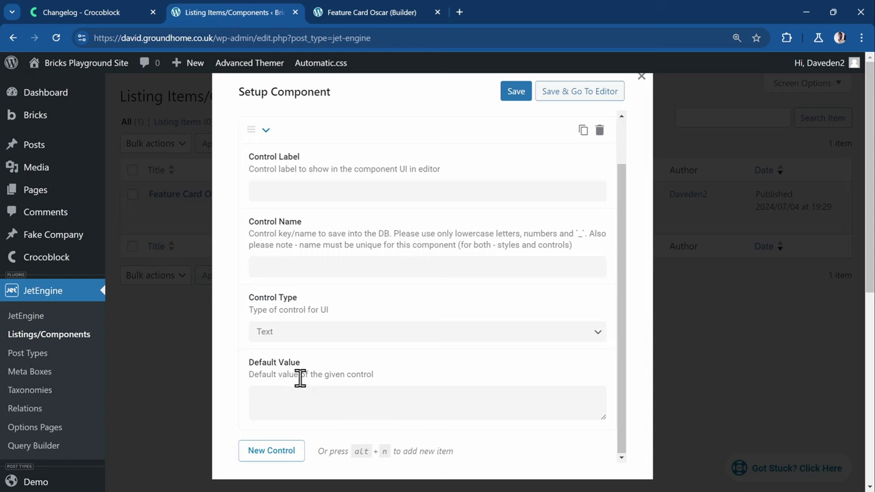
left_click(307, 191)
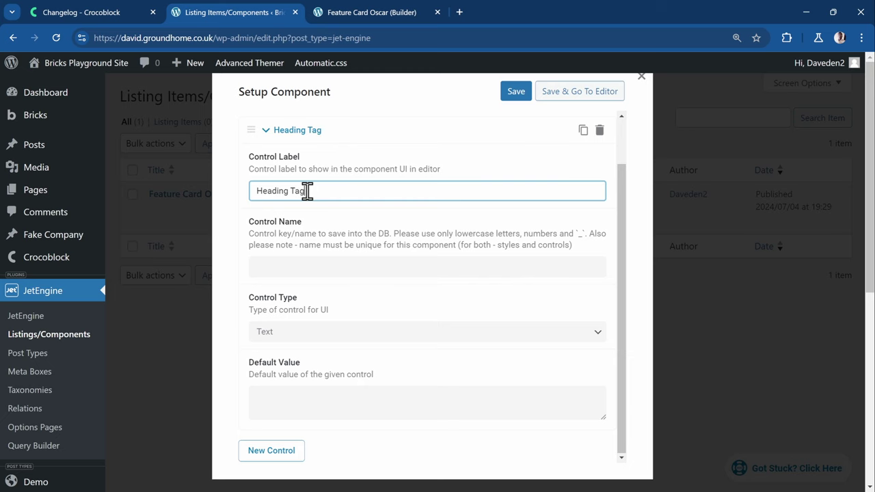
left_click(349, 246)
scroll(369, 326, "down", 2)
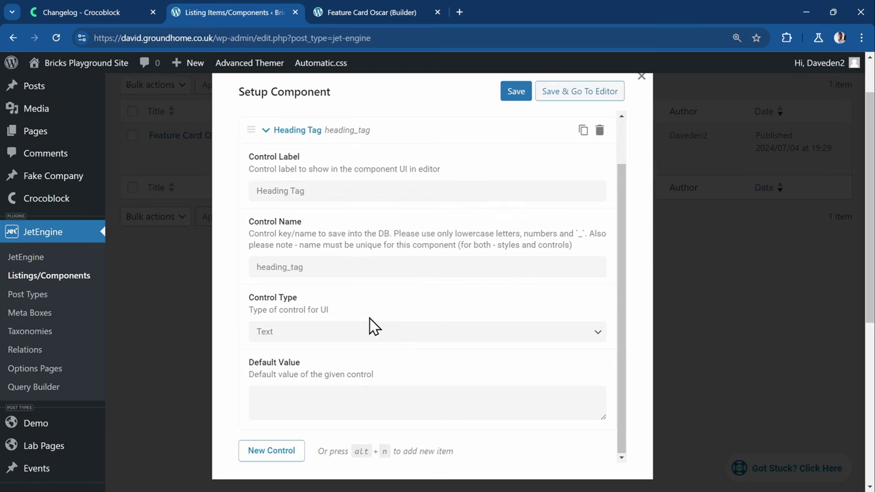
- Make the Heading Tag control a Select with the options h2::H2 and h3::H3
left_click(290, 333)
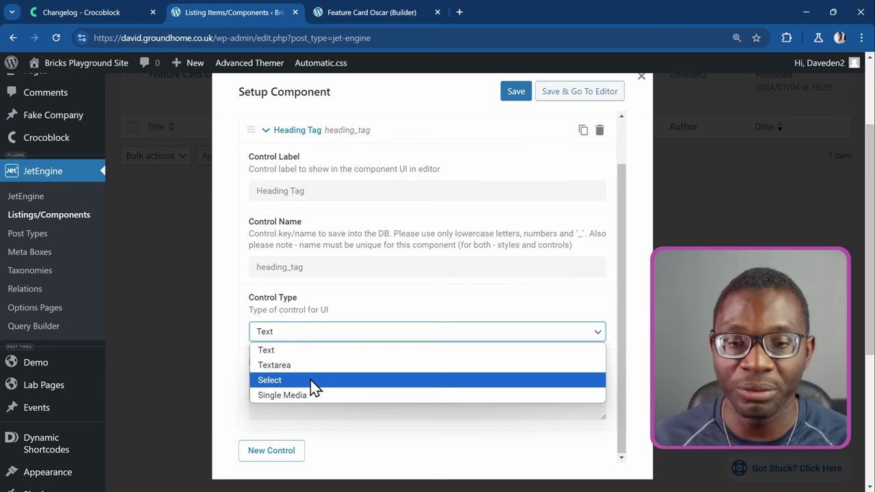
left_click(313, 381)
scroll(322, 357, "down", 1)
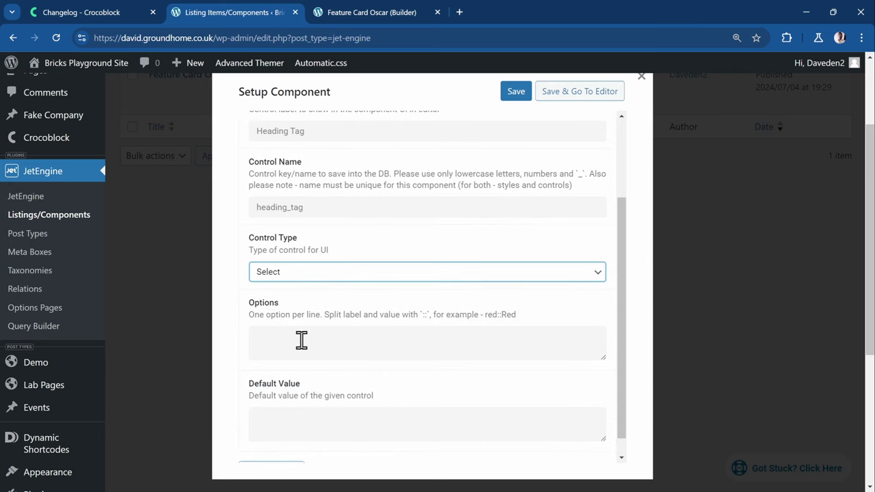
left_click(301, 340)
scroll(340, 328, "down", 1)
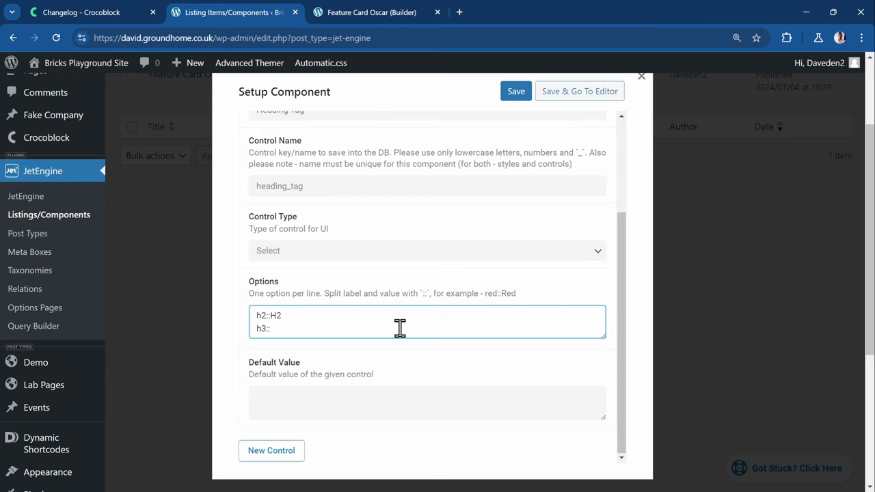
scroll(369, 348, "down", 2)
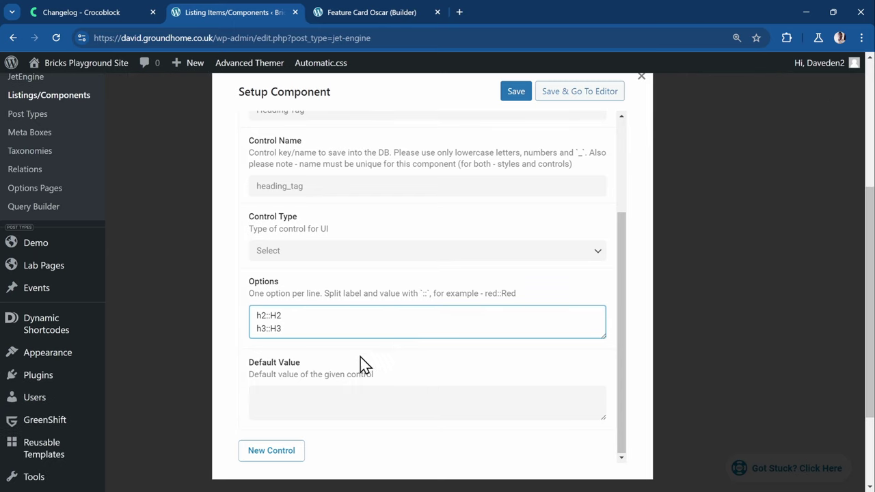
- Check the heading's HTML tag in the builder, set the Heading Tag control's default value to h3, and collapse the control
left_click(310, 401)
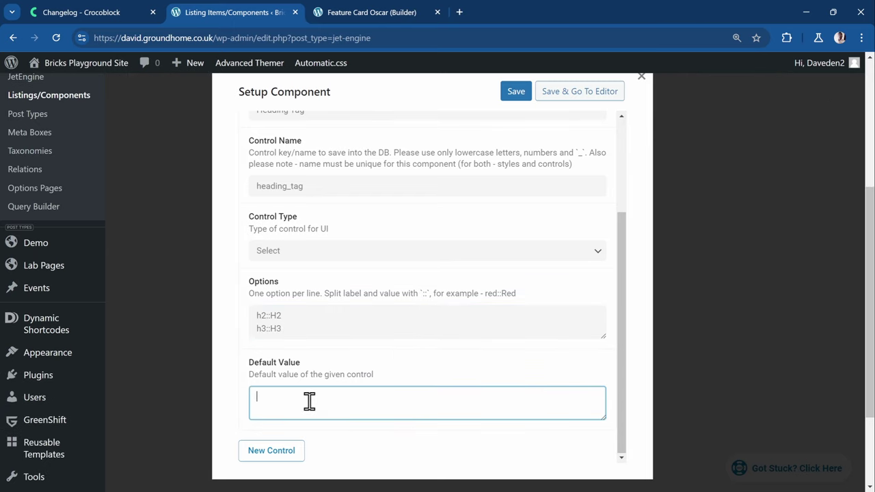
left_click(370, 15)
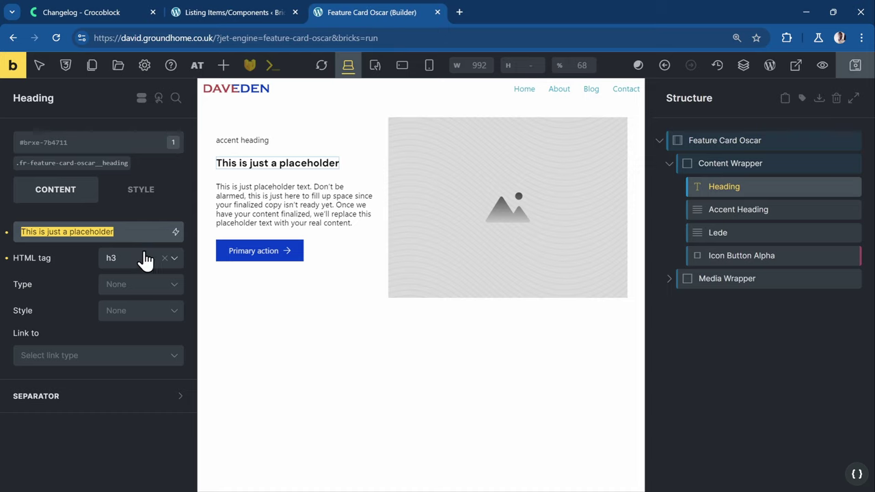
left_click(250, 13)
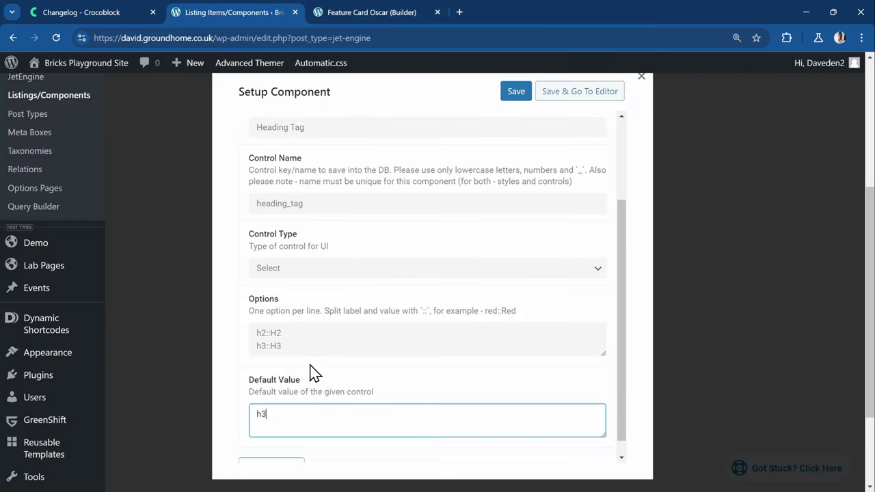
scroll(312, 371, "up", 3)
left_click(265, 182)
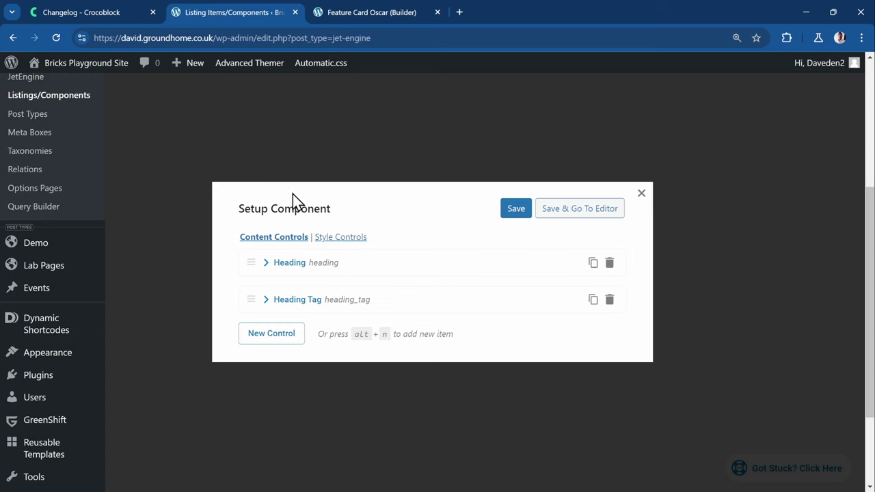
- In the builder, select the Accent Heading element and copy its text "accent heading"
left_click(358, 12)
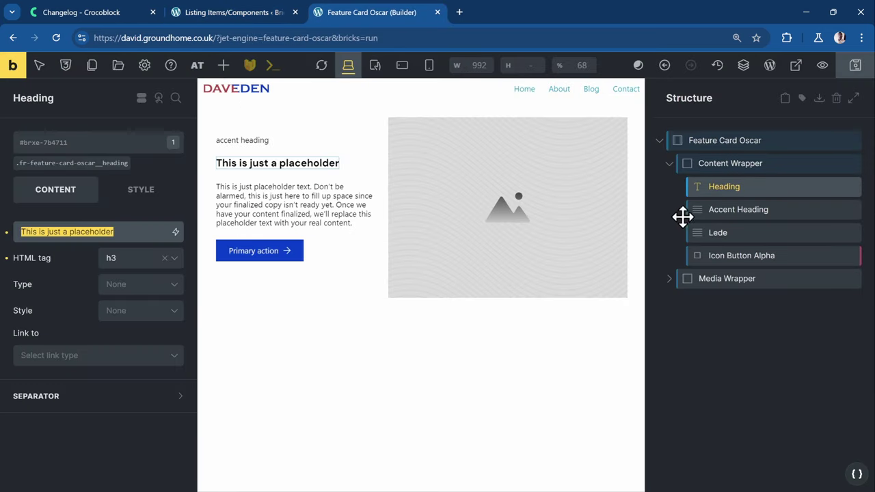
left_click(740, 213)
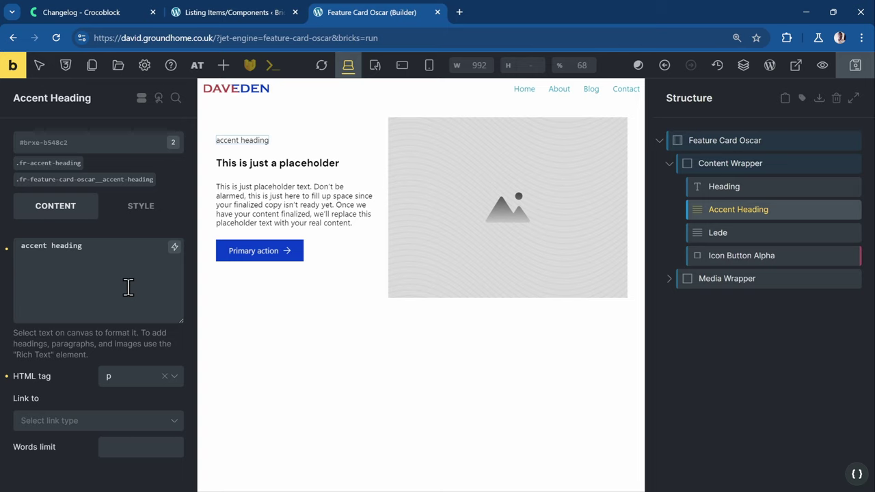
triple_click(86, 250)
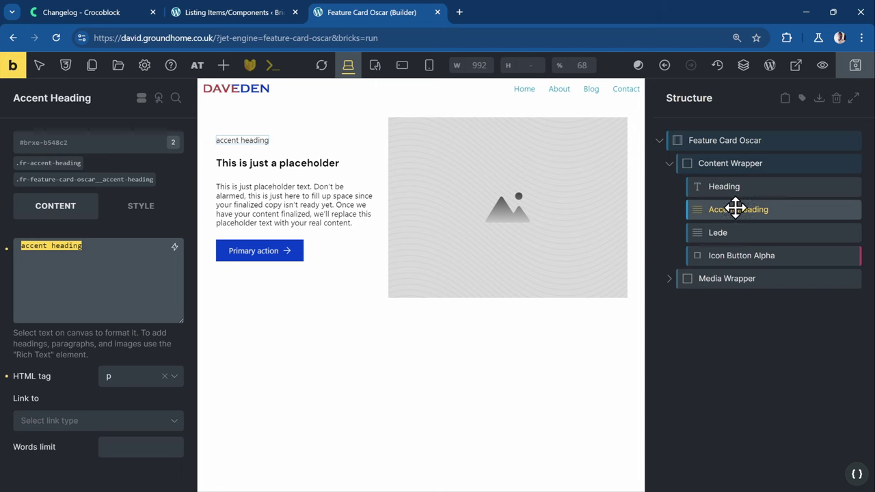
- Back in the component settings, add a content control labelled "Accent heading" with the name accent_heading
left_click(242, 13)
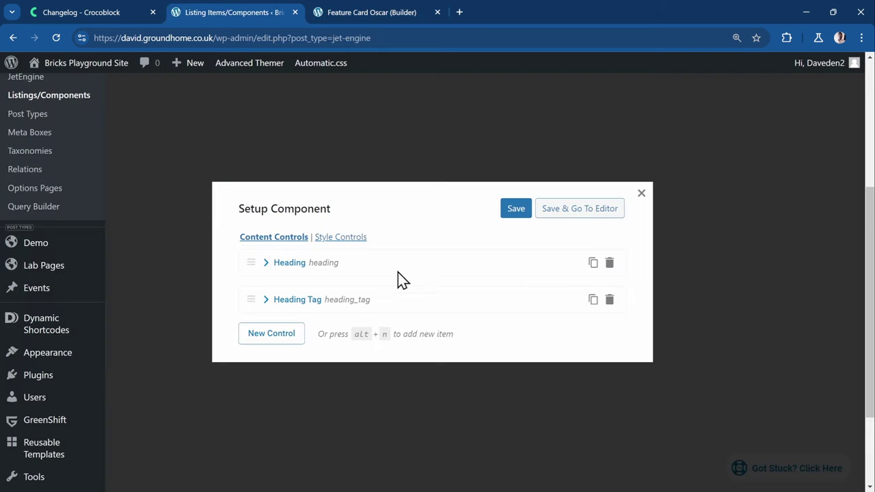
left_click(263, 335)
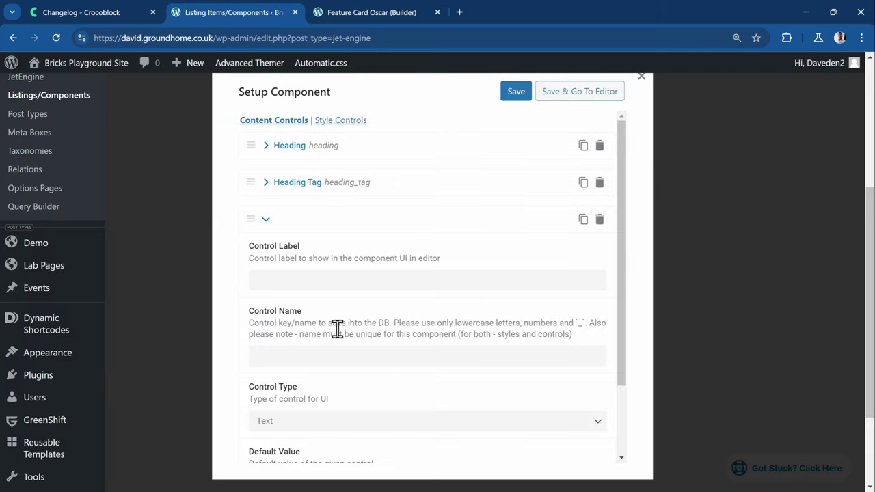
scroll(336, 328, "down", 1)
left_click(334, 219)
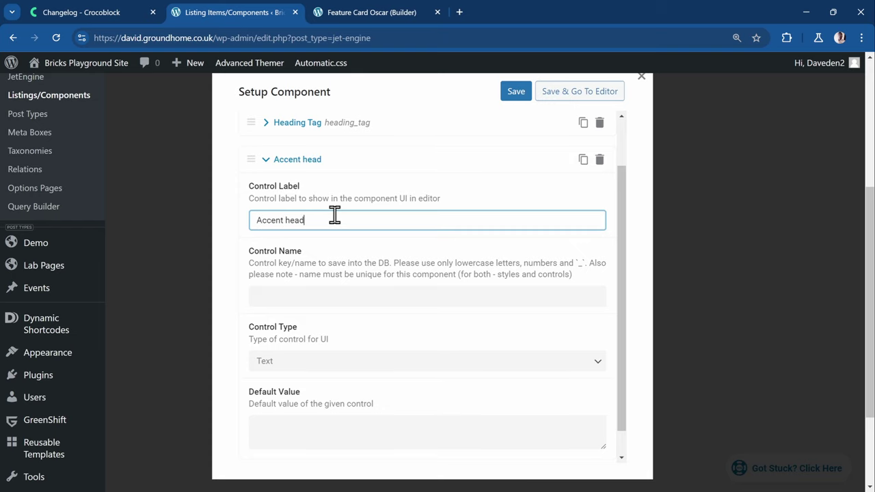
left_click(347, 299)
scroll(378, 362, "down", 1)
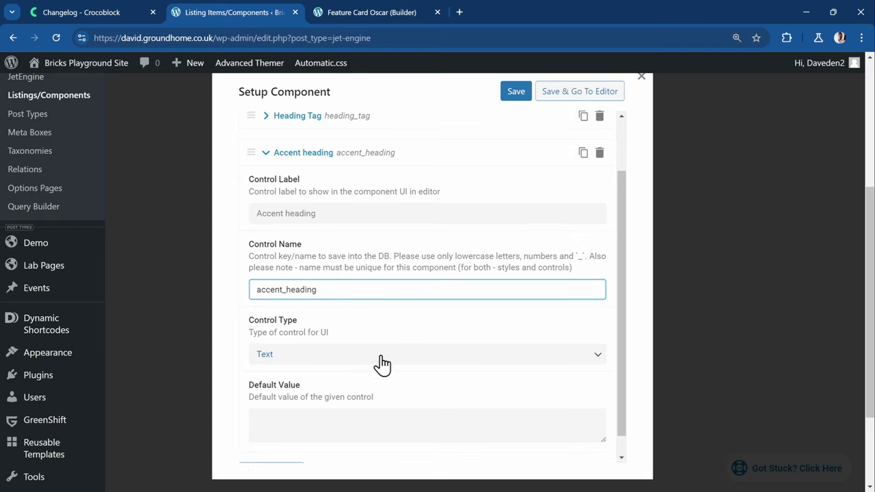
- Set the Accent heading control's default value to "accent heading" and collapse the control
left_click(312, 393)
type("accent heading")
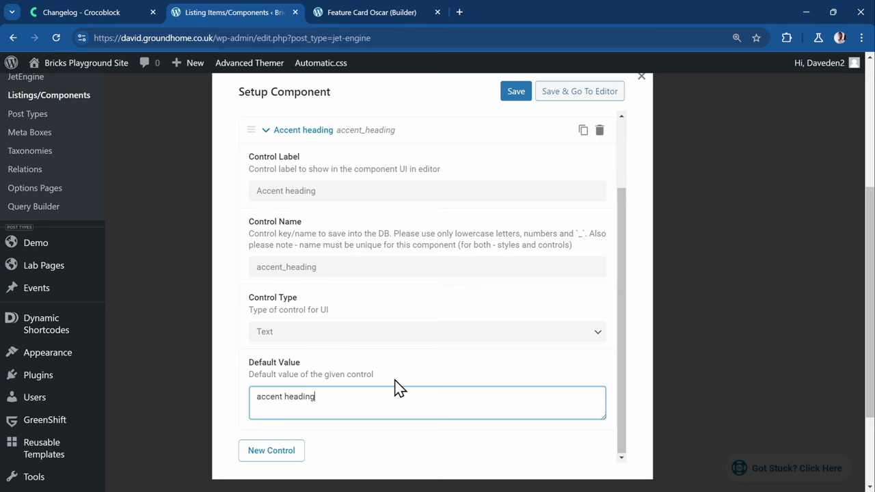
scroll(355, 219, "up", 3)
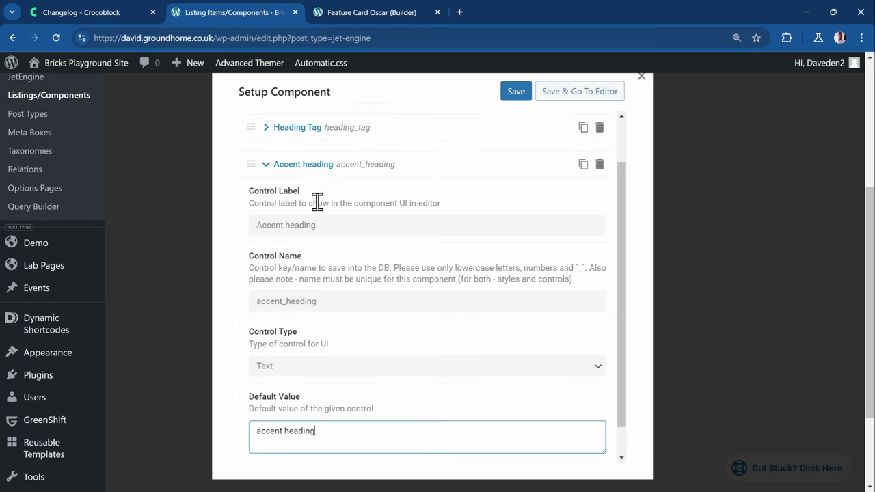
left_click(264, 228)
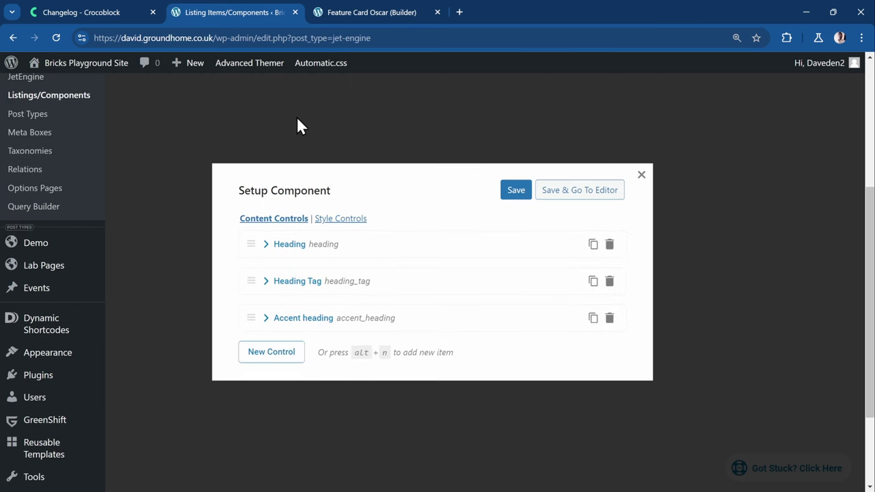
- In the builder, select the Lede element and copy its entire placeholder paragraph
left_click(343, 14)
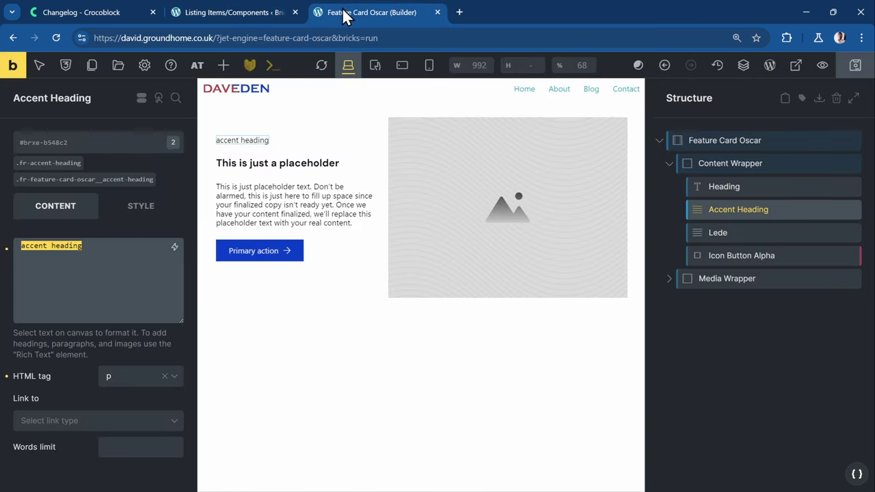
left_click(323, 212)
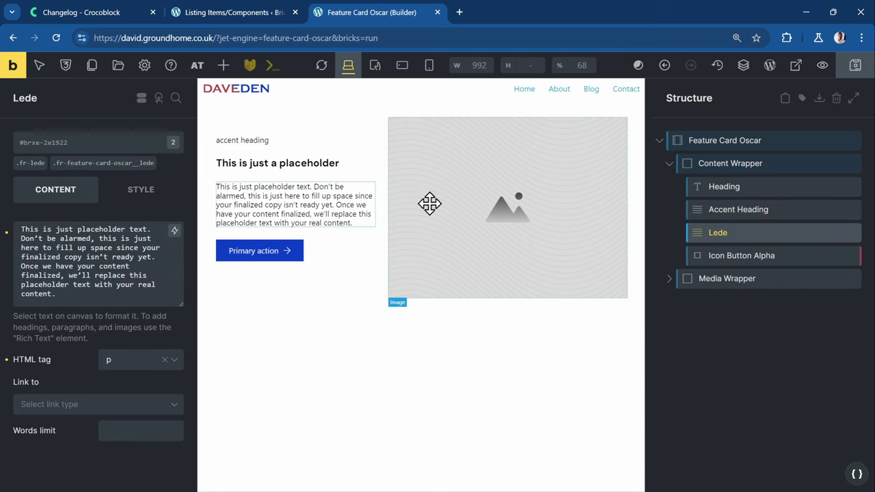
triple_click(71, 280)
key("ctrl+c")
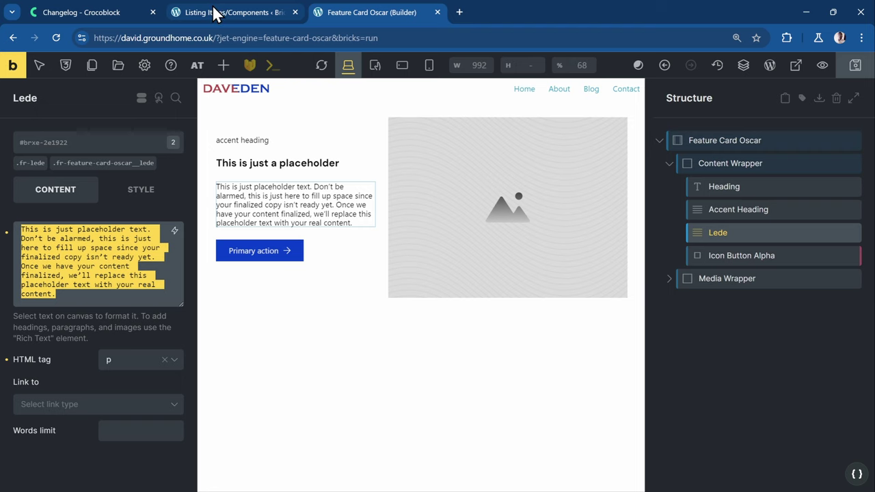
- Clear the Lede element's text, and in the component settings add a content control labelled "Lede" with the name lede
key("BackSpace")
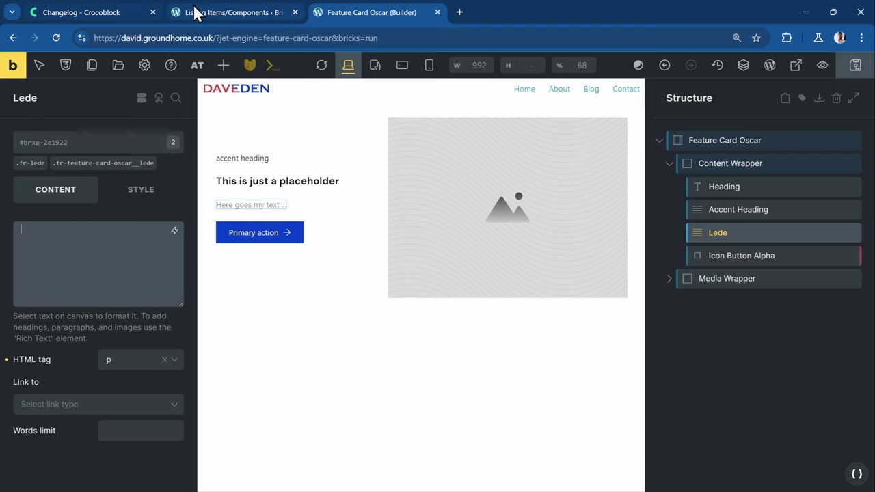
left_click(224, 20)
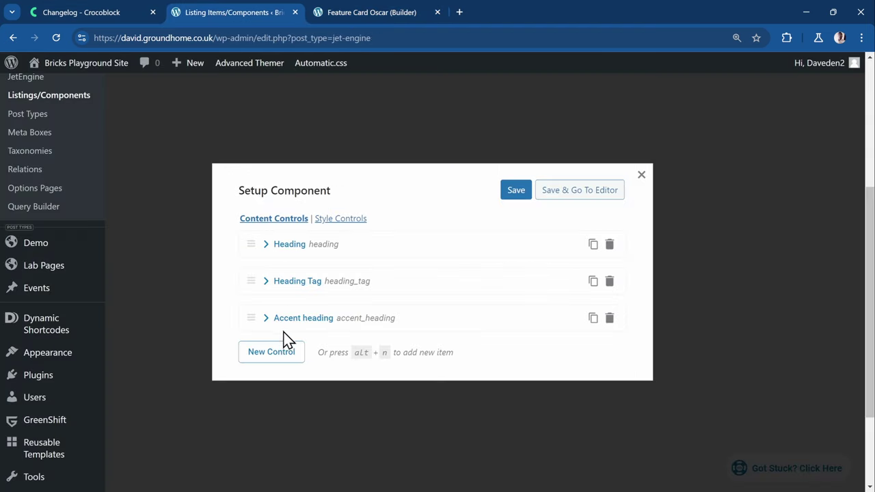
left_click(272, 352)
scroll(342, 302, "down", 2)
left_click(315, 257)
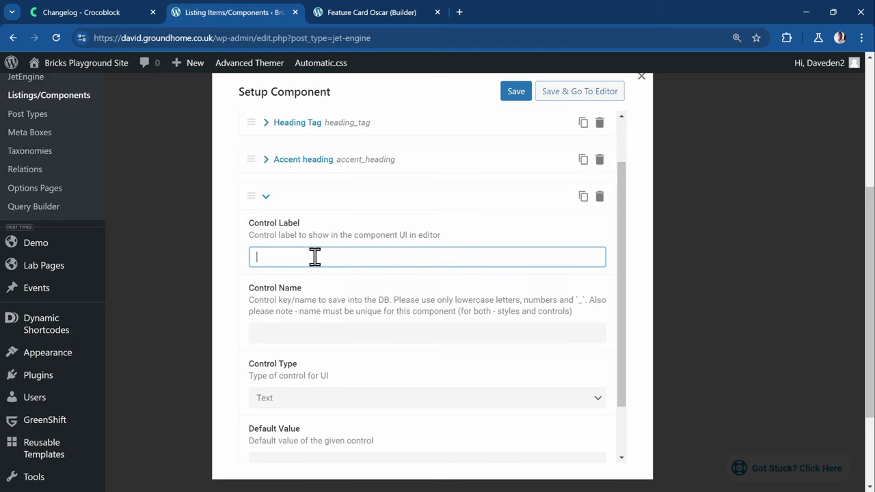
key("Tab")
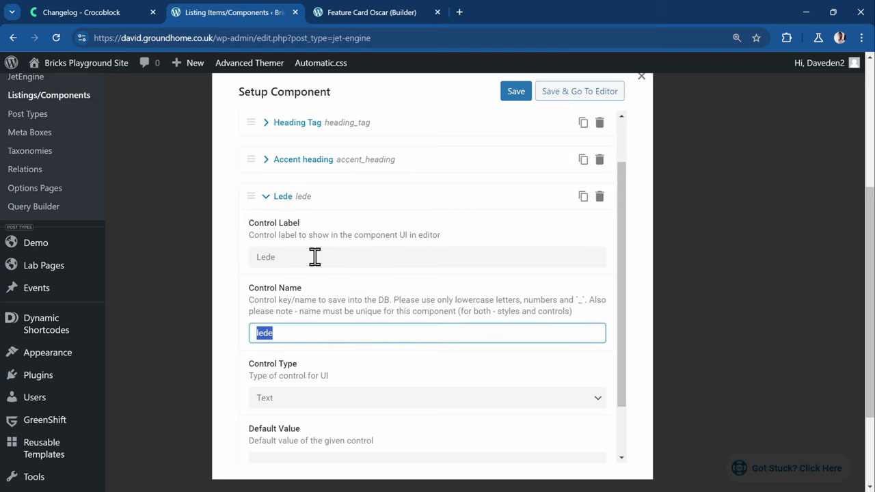
key("Tab")
- Change the Lede control's type to Textarea
scroll(351, 342, "down", 1)
left_click(321, 337)
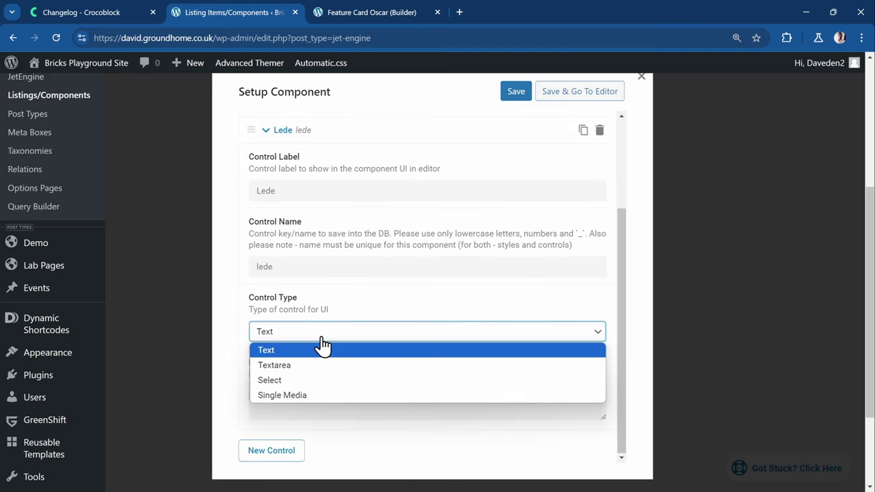
left_click(300, 365)
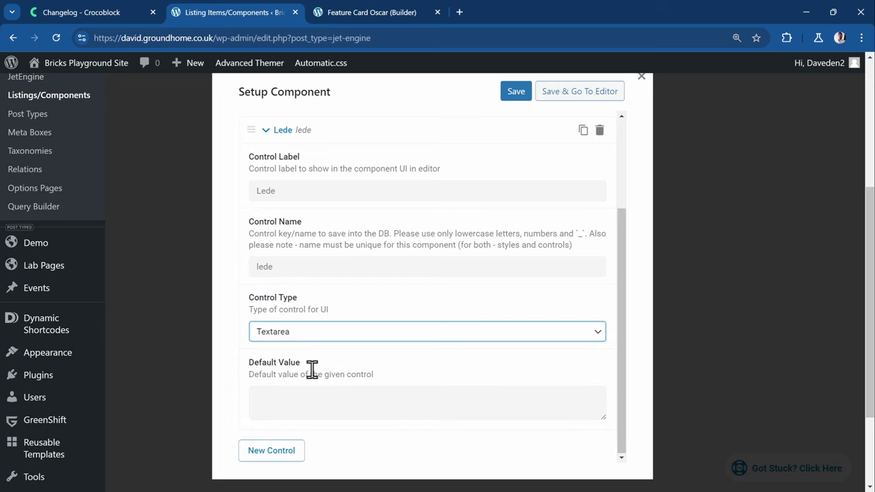
- Paste the copied placeholder paragraph as the Lede control's default value and collapse the control
left_click(321, 399)
key("ctrl+v")
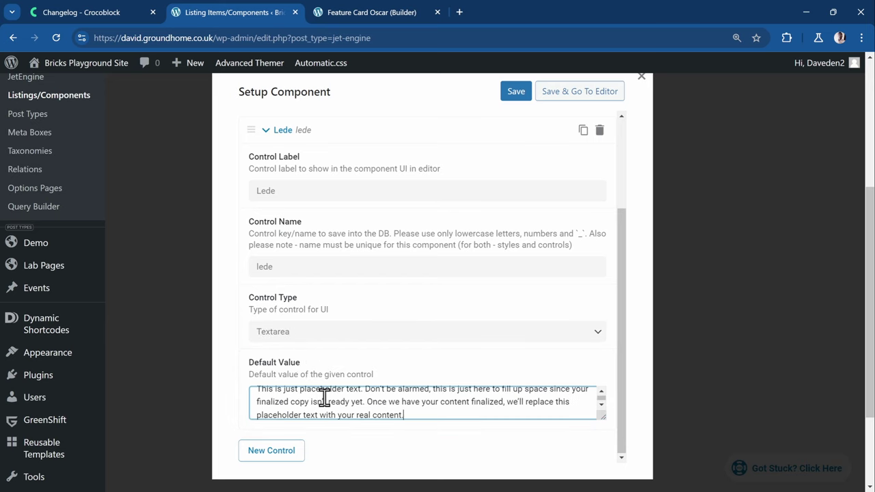
scroll(342, 371, "down", 2)
scroll(341, 371, "up", 2)
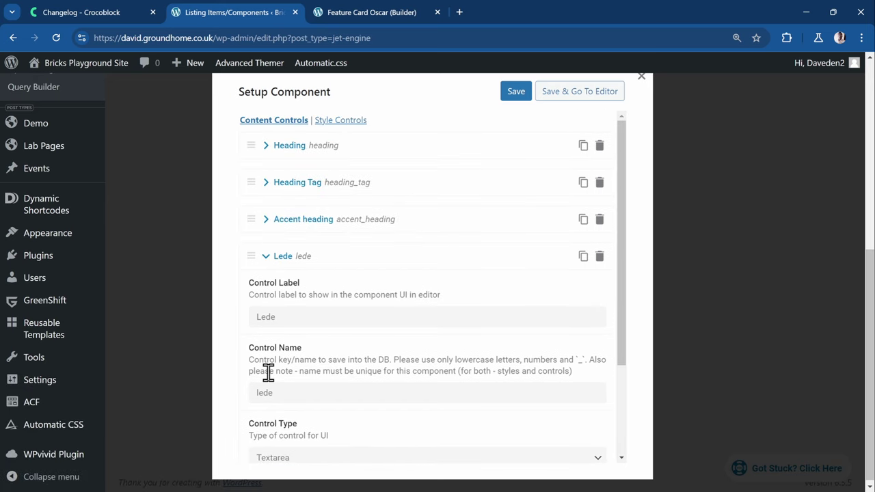
scroll(267, 371, "up", 2)
left_click(270, 256)
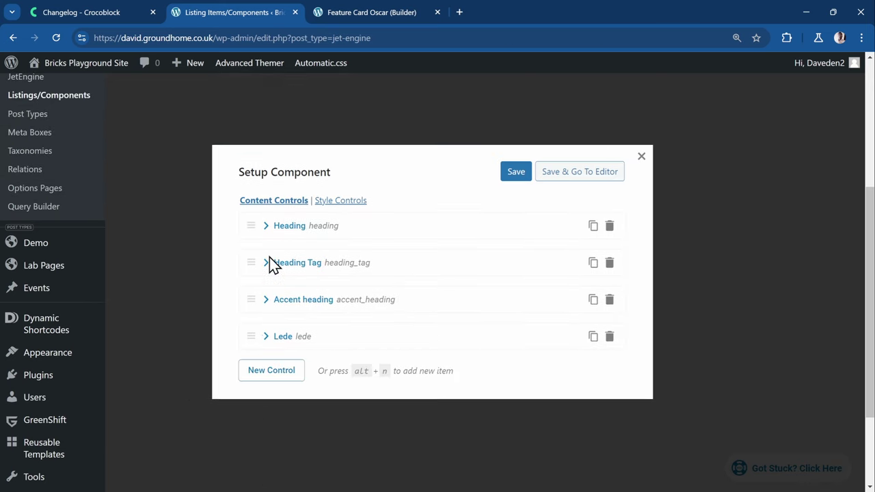
- In the builder, select the Icon Button Alpha element and copy its text "Primary action"
left_click(347, 11)
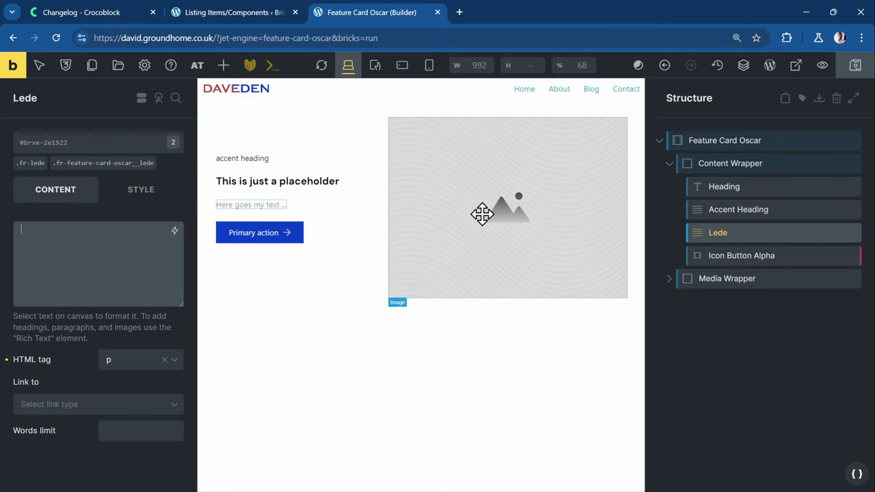
left_click(734, 253)
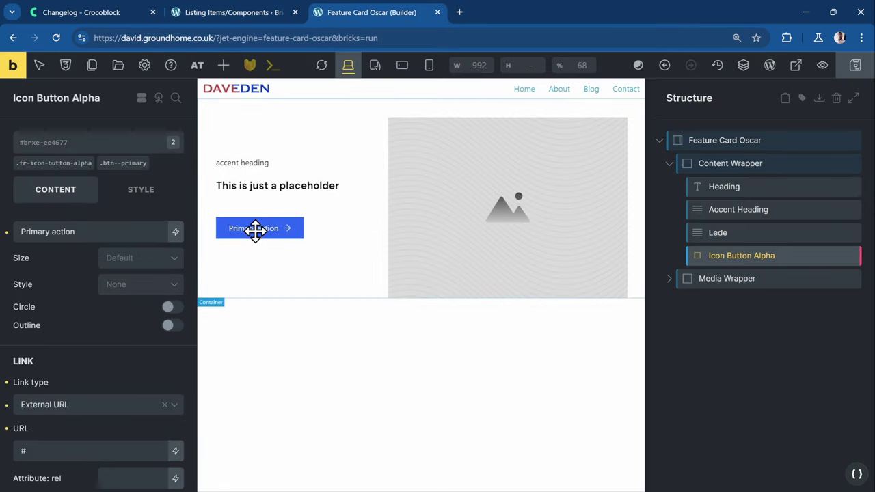
triple_click(79, 234)
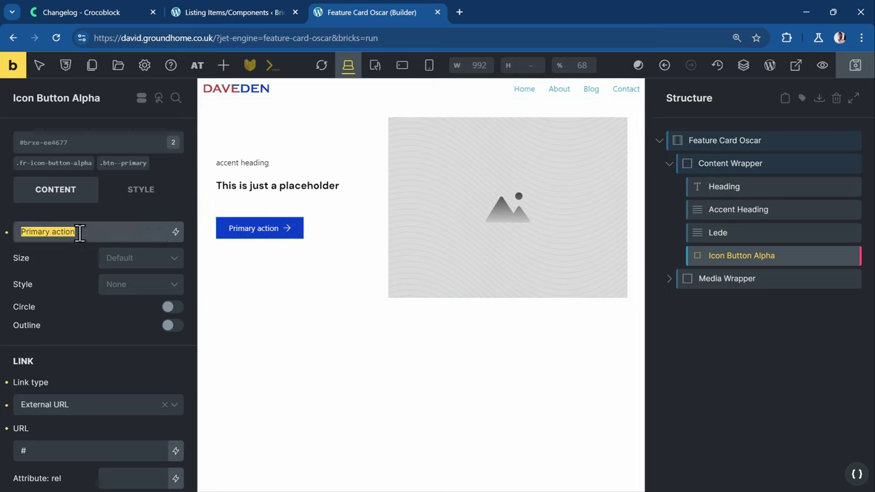
- Back in the component settings, add a content control labelled "Button" with the name button
left_click(210, 13)
left_click(273, 372)
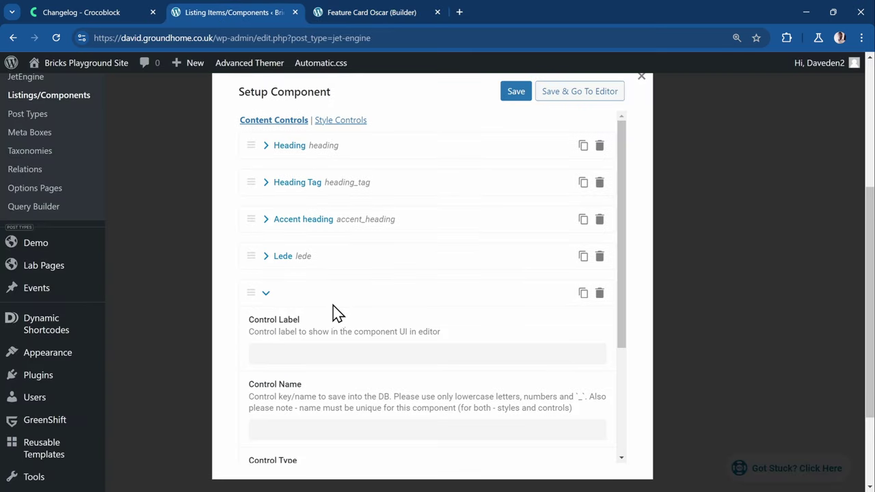
left_click(309, 293)
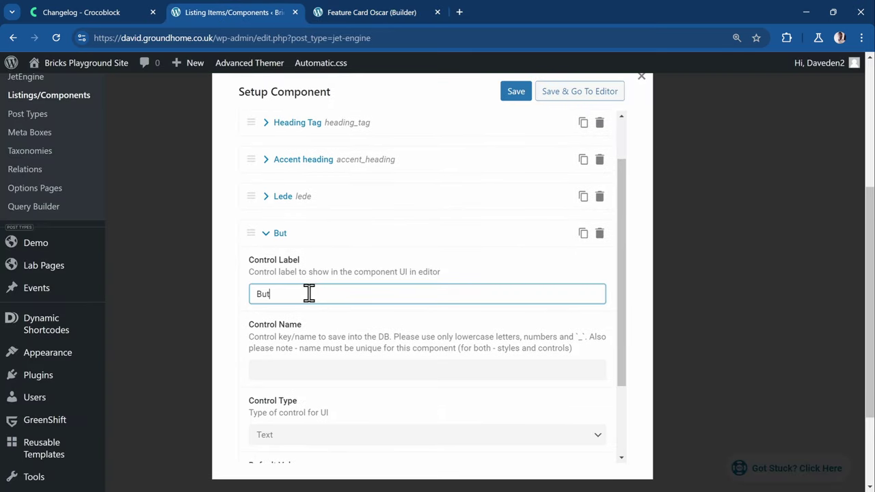
left_click(375, 347)
- Set the Button control's default value to "Primary action" and collapse the control
scroll(376, 348, "down", 2)
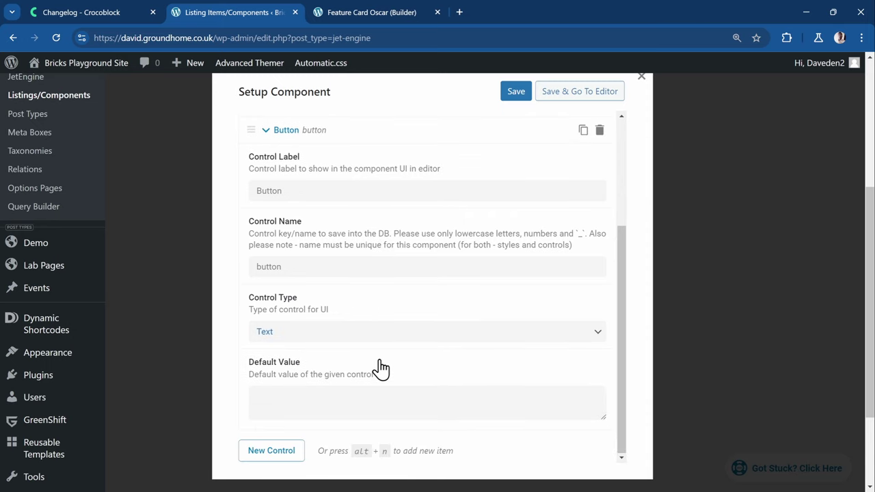
left_click(298, 405)
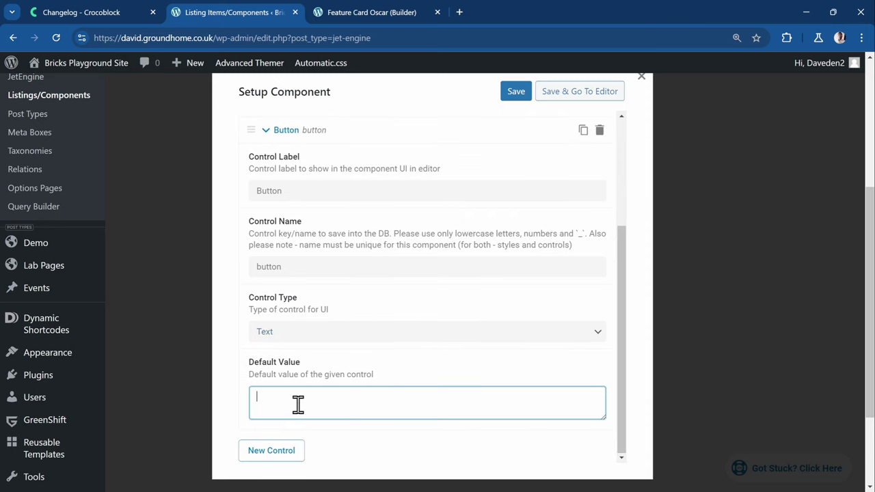
type("Primary action")
scroll(274, 232, "up", 2)
left_click(266, 190)
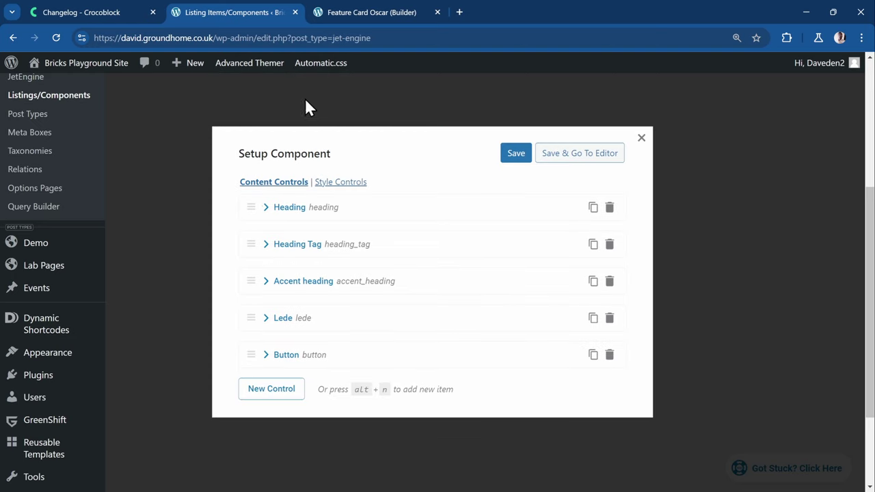
- Check the Icon Button Alpha's link settings in the builder, and add a component content control labelled "Button url" with the name button_url
left_click(344, 11)
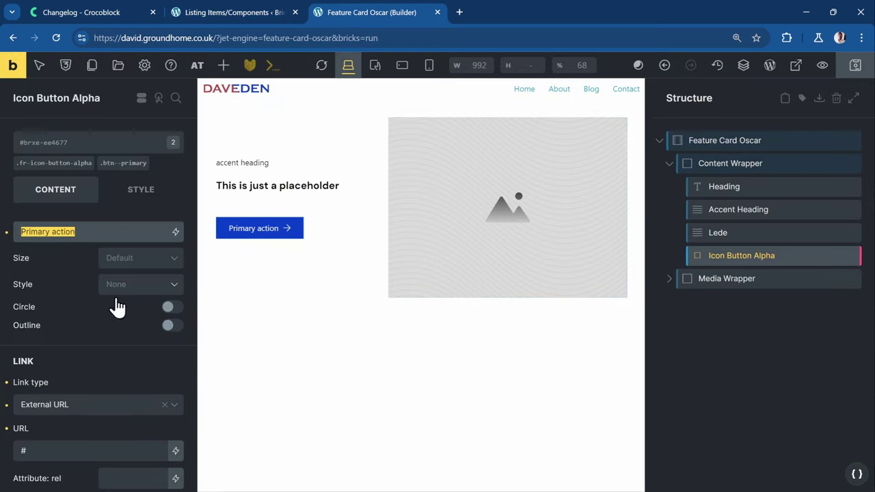
scroll(103, 314, "down", 2)
scroll(100, 290, "up", 1)
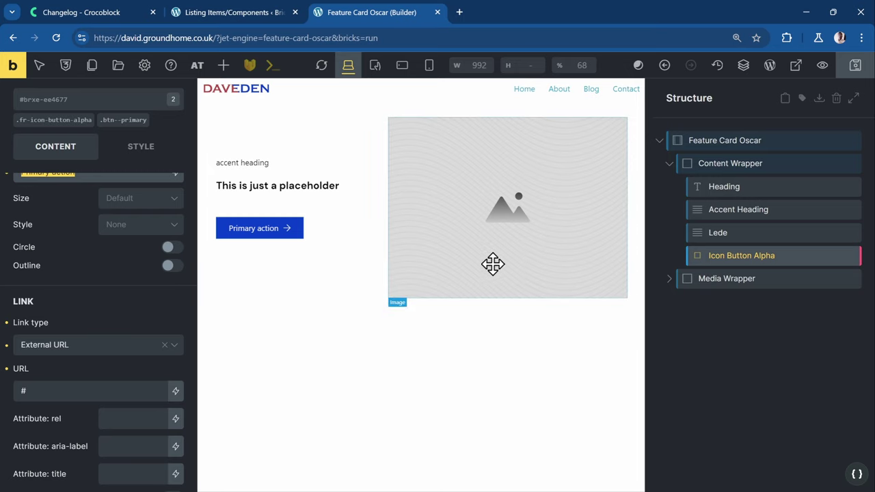
left_click(248, 12)
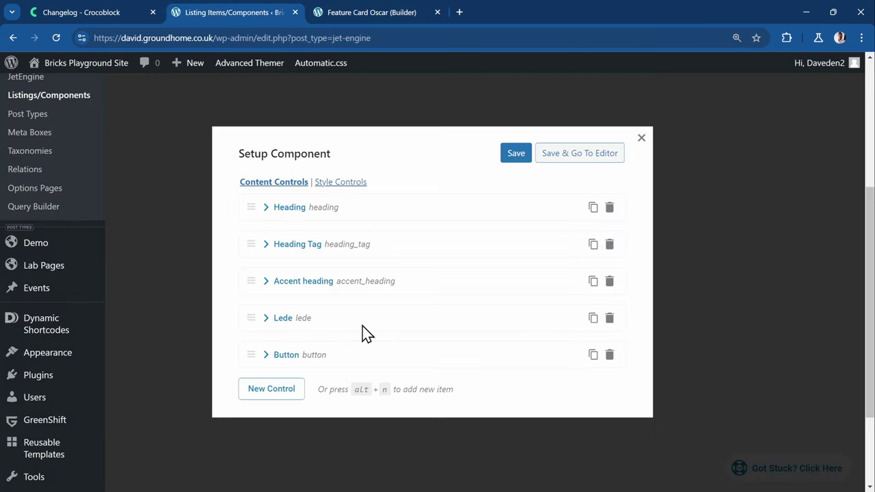
left_click(283, 391)
scroll(342, 352, "down", 2)
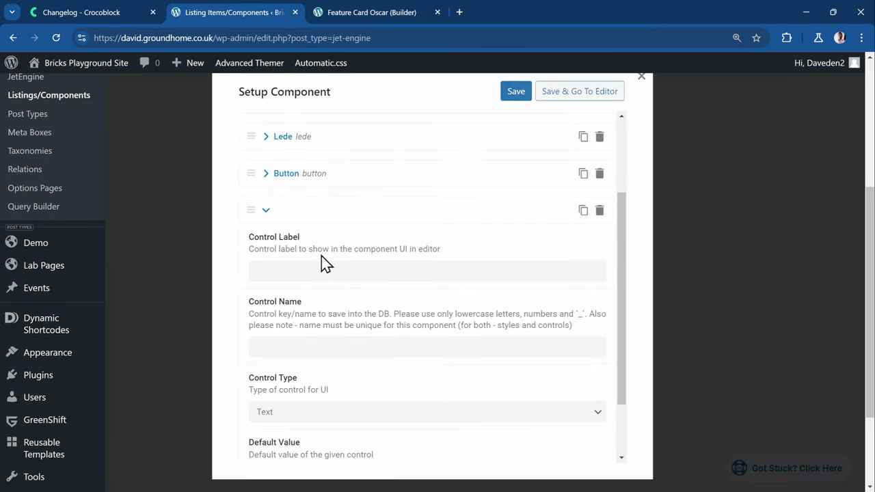
left_click(315, 270)
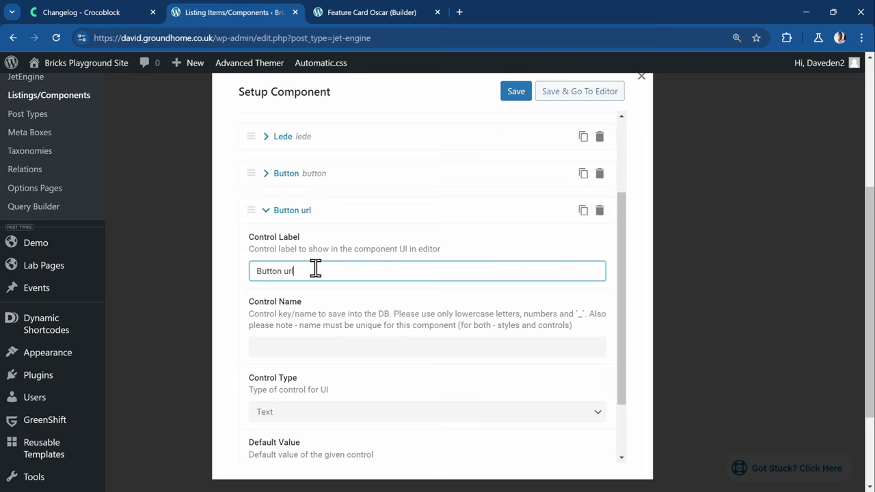
type("Button url")
key("Tab")
- Set the Button url control's default value to "#"
scroll(369, 352, "down", 1)
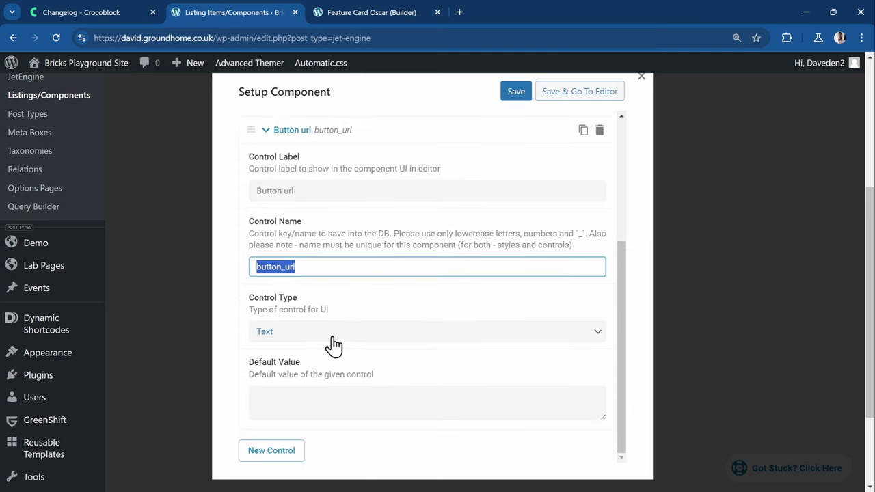
left_click(301, 402)
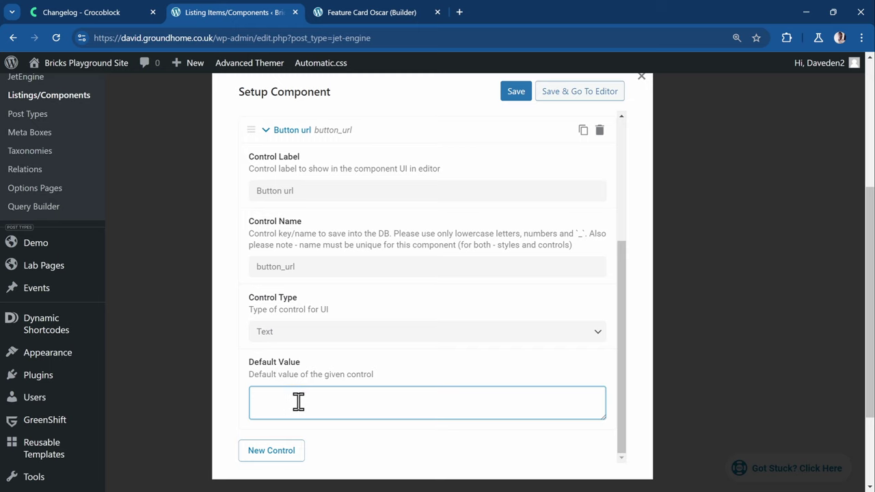
type("#")
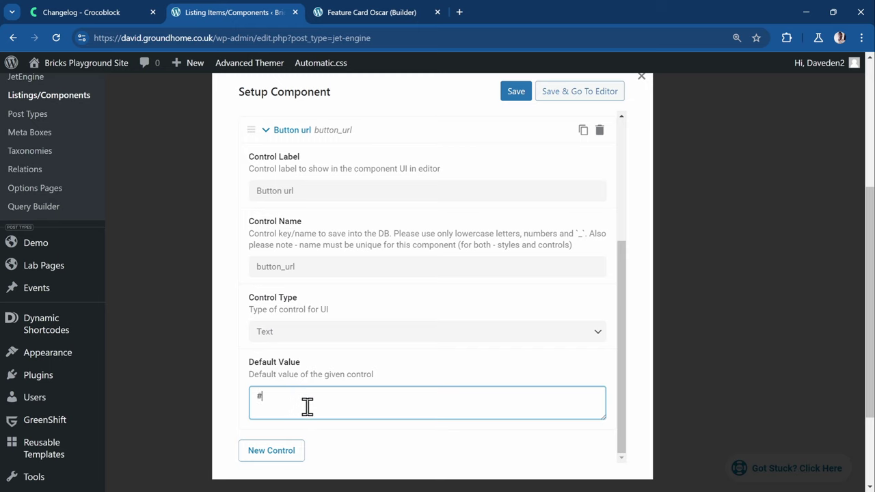
- Add another content control, check the card's Image element in the builder, and label the control "Image" with the name image
left_click(277, 455)
scroll(362, 373, "down", 3)
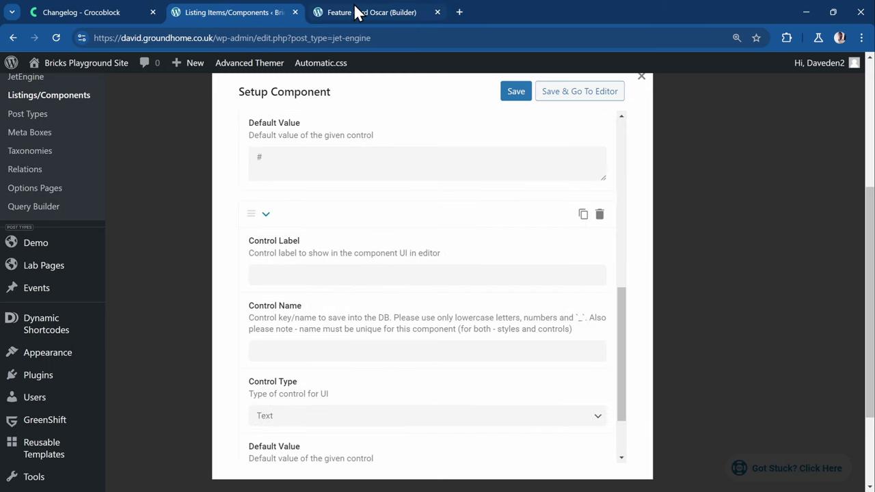
left_click(349, 14)
scroll(171, 268, "down", 2)
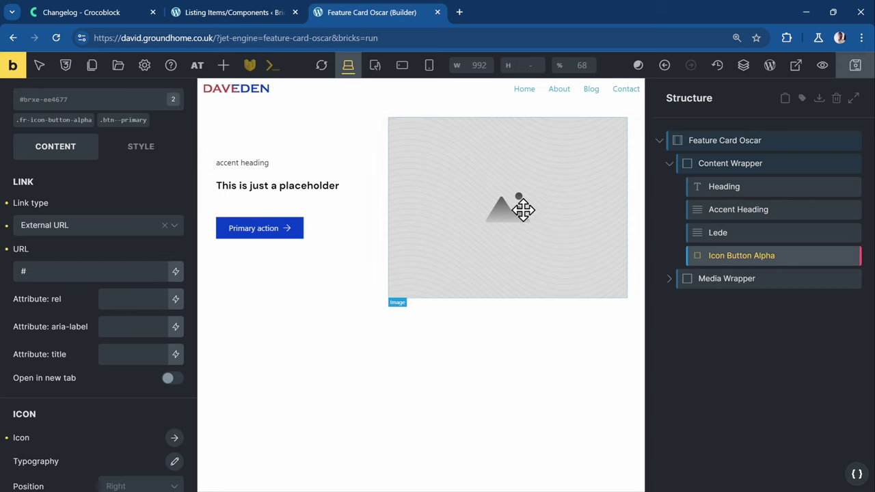
left_click(543, 198)
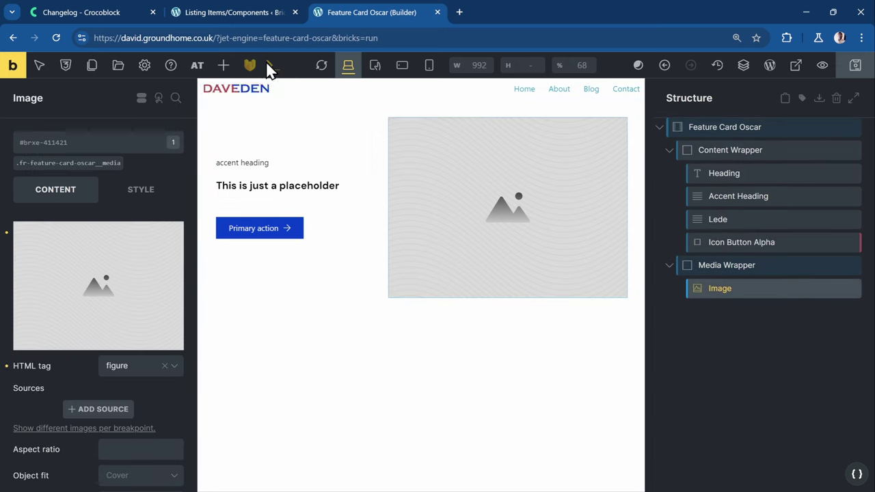
left_click(213, 12)
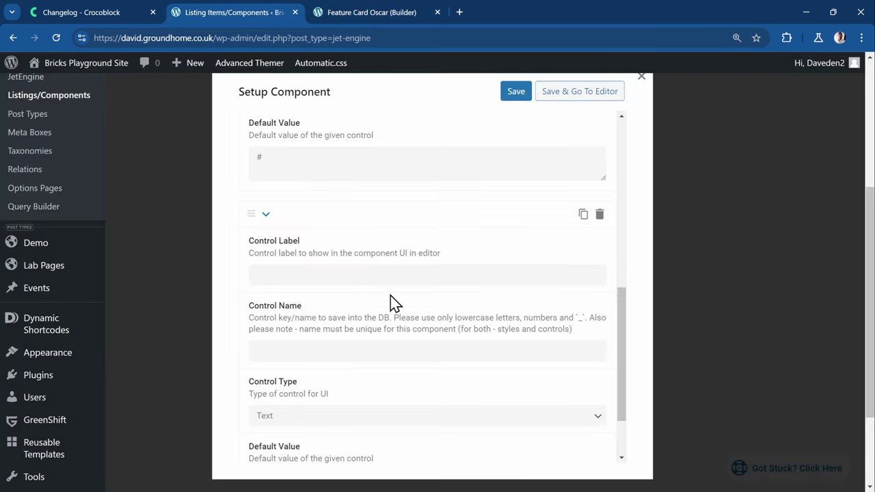
left_click(345, 280)
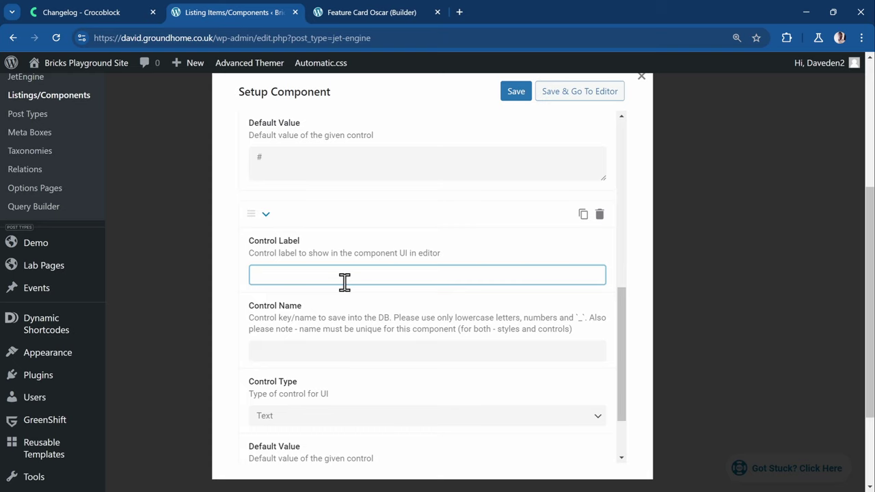
type("Image")
left_click(361, 351)
- Set the Image control's type to Single Media and choose Horizontal-Big.svg from the media library as its default value
scroll(321, 352, "down", 1)
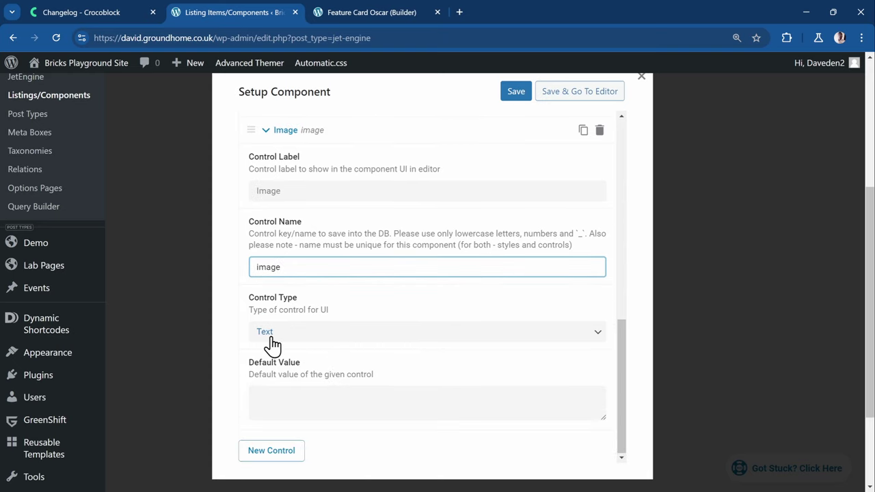
left_click(297, 334)
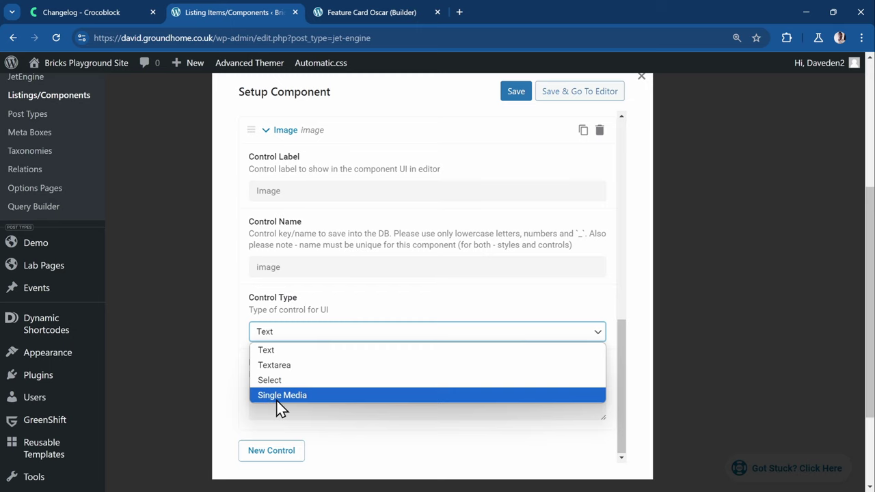
left_click(296, 395)
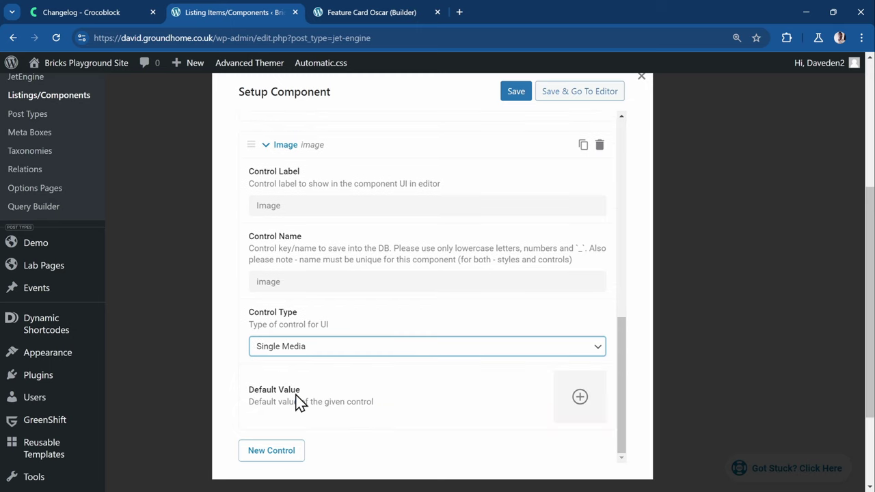
left_click(581, 397)
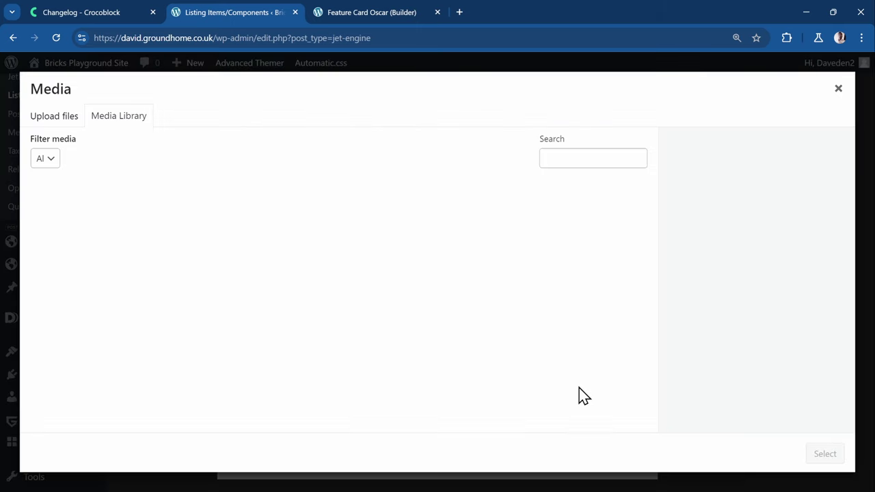
left_click(95, 234)
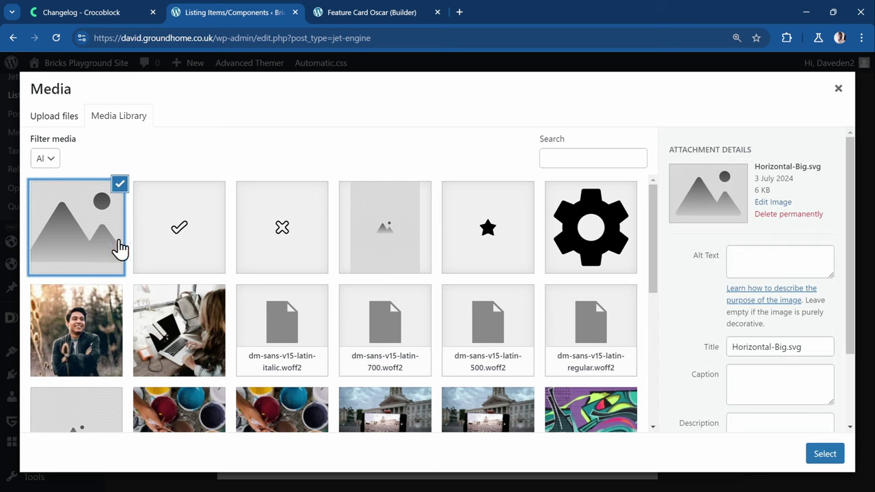
left_click(826, 456)
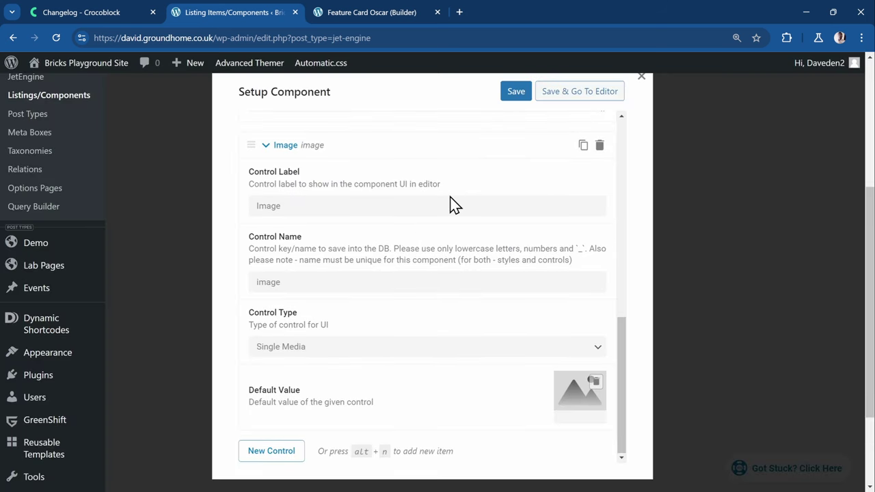
- Save the component setup, collapse the Button url control, and return to the Feature Card Oscar builder
left_click(517, 93)
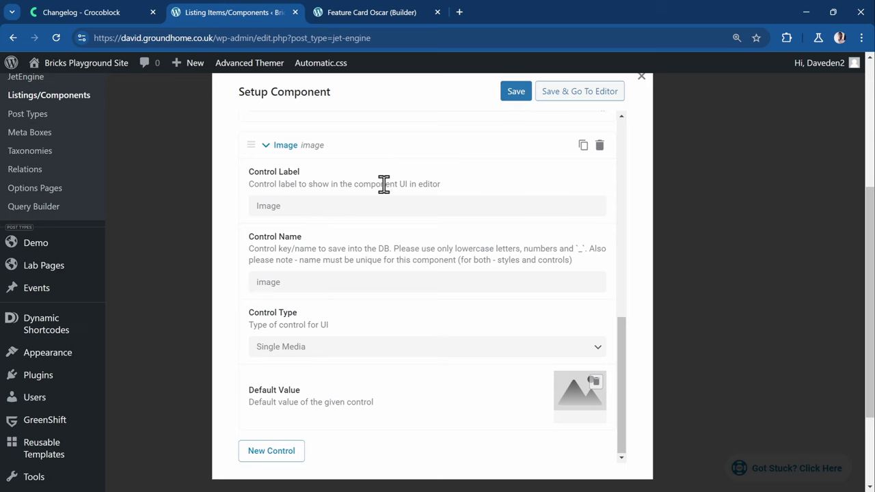
scroll(416, 248, "up", 4)
scroll(420, 248, "up", 4)
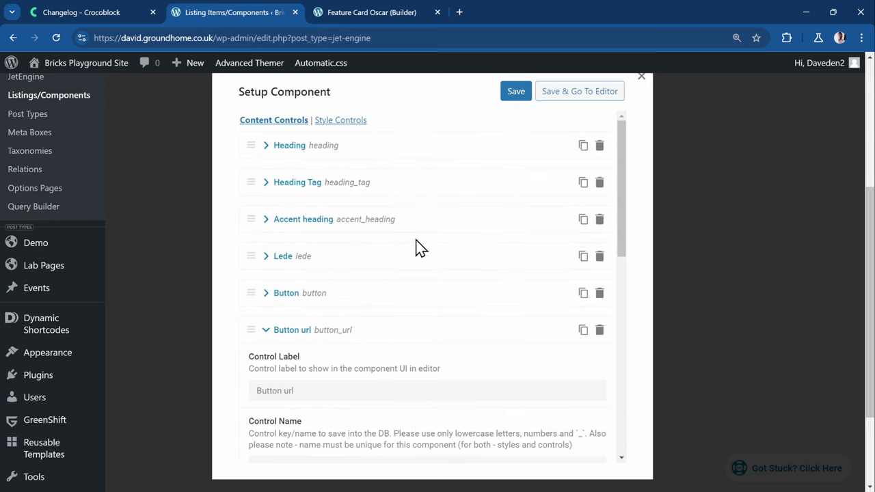
left_click(267, 331)
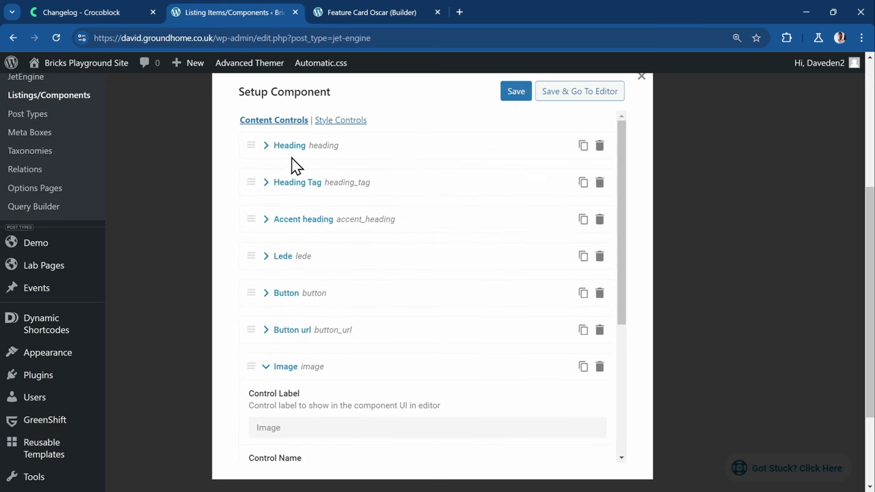
left_click(350, 13)
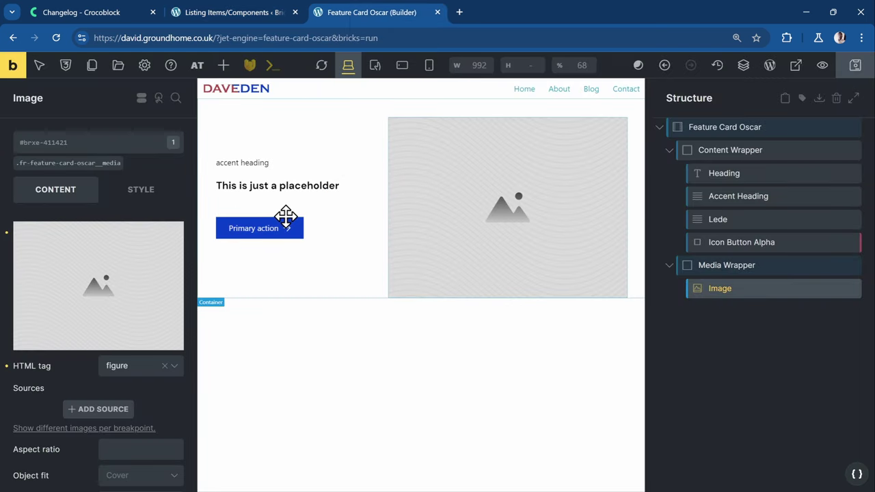
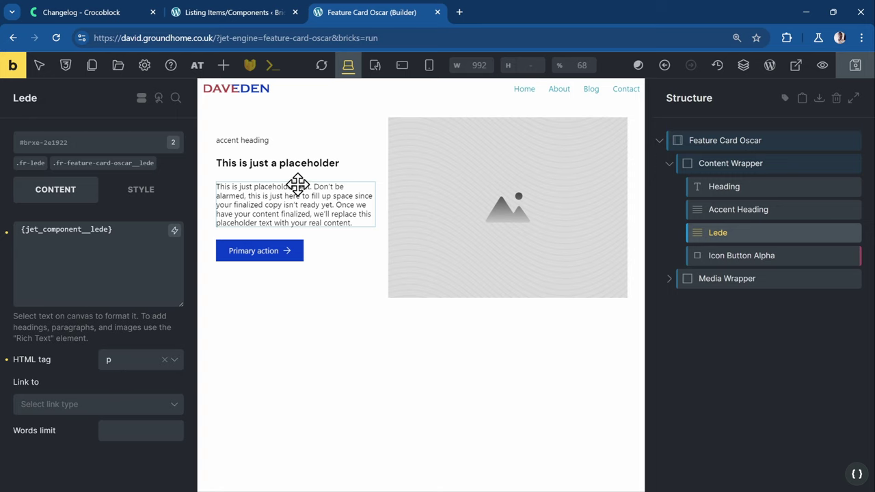
- Replace the Icon Button Alpha's static text with the dynamic data tag Button (Content Prop)
left_click(742, 254)
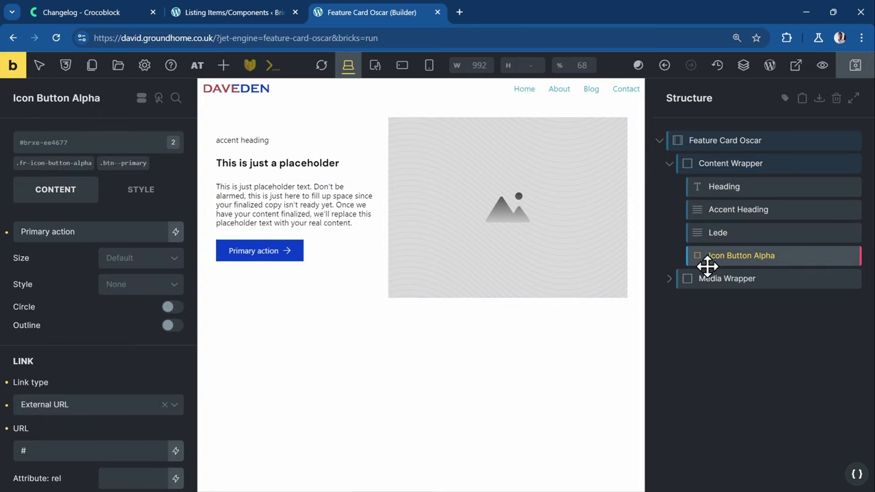
triple_click(116, 237)
key("BackSpace")
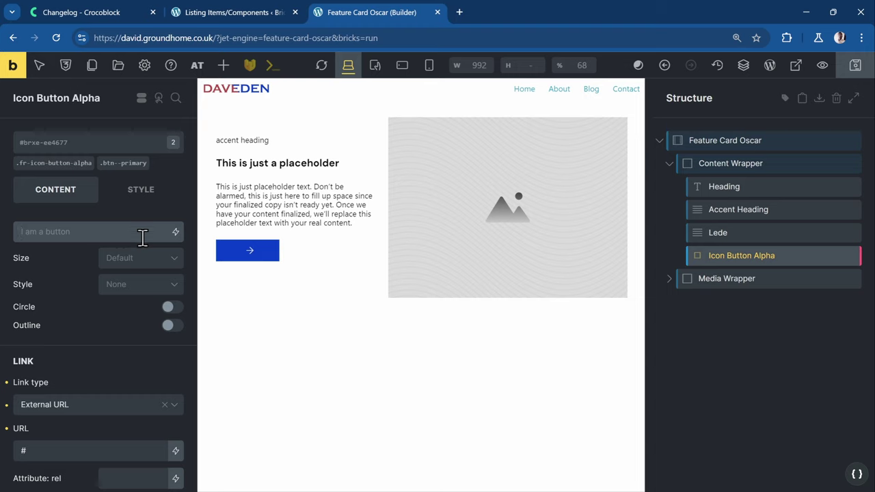
left_click(175, 233)
type("button")
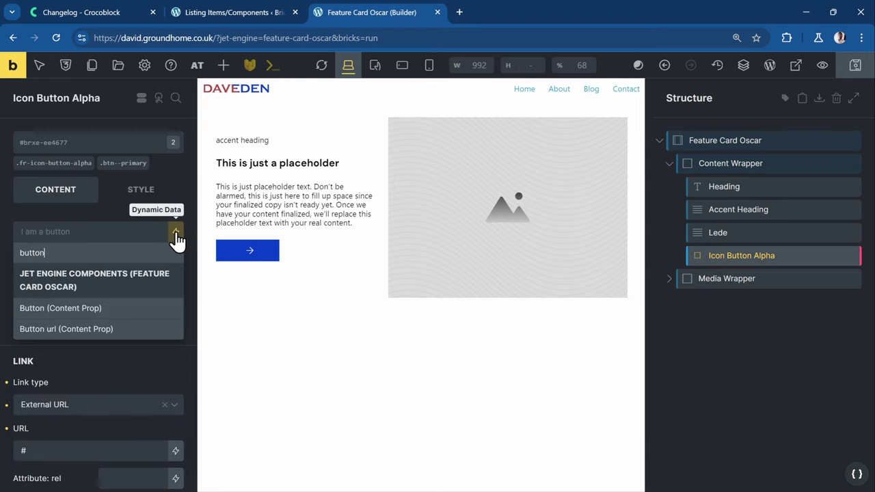
left_click(121, 308)
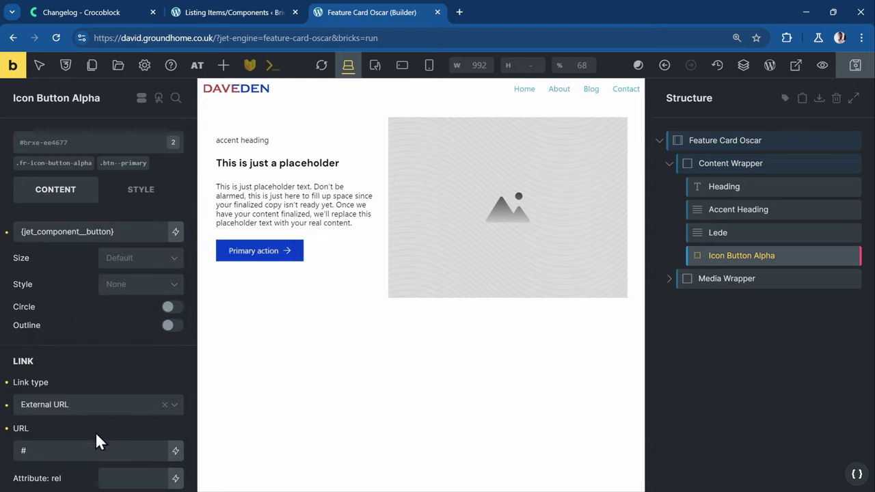
- Replace the Icon Button Alpha's link URL with the dynamic data tag Button url (Content Prop)
triple_click(81, 453)
key("BackSpace")
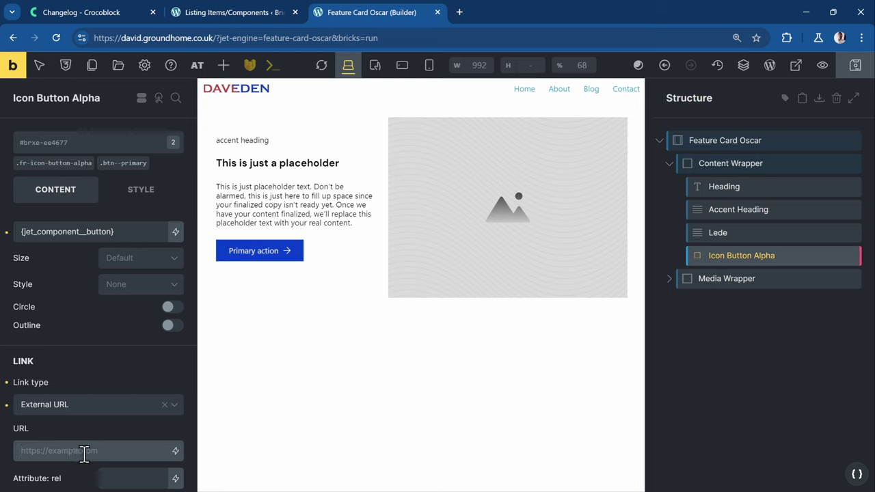
left_click(176, 450)
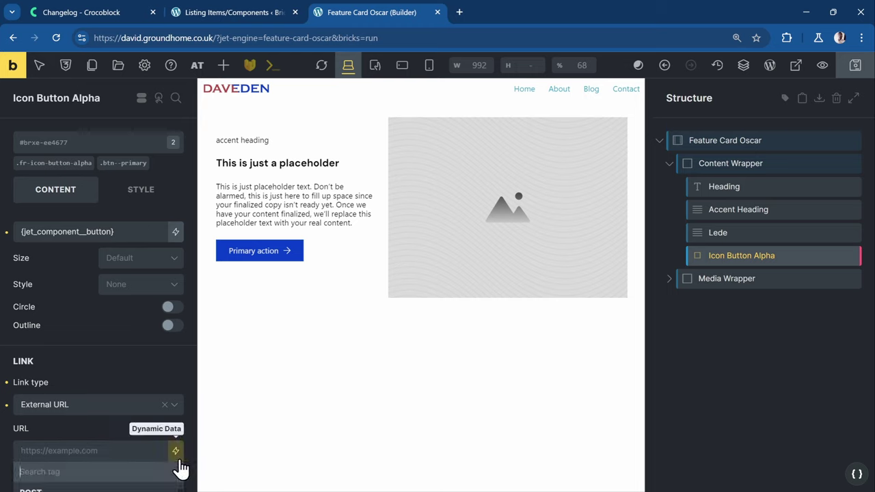
scroll(178, 457, "down", 3)
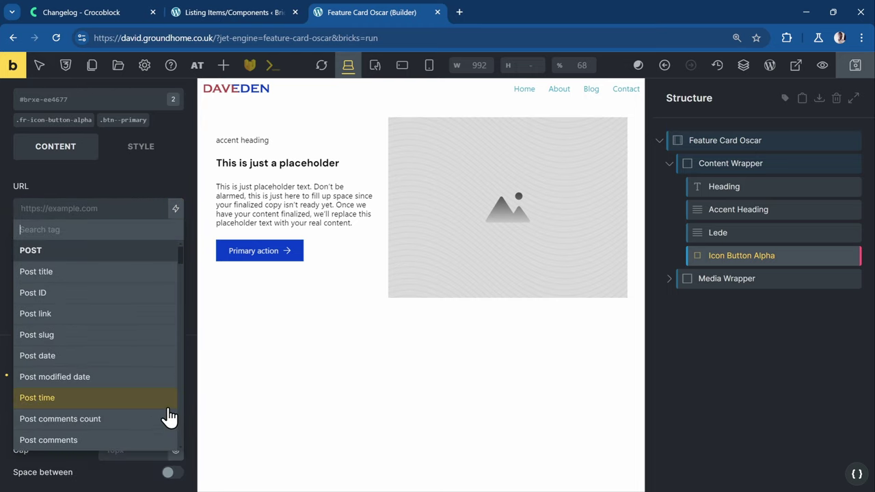
type("button")
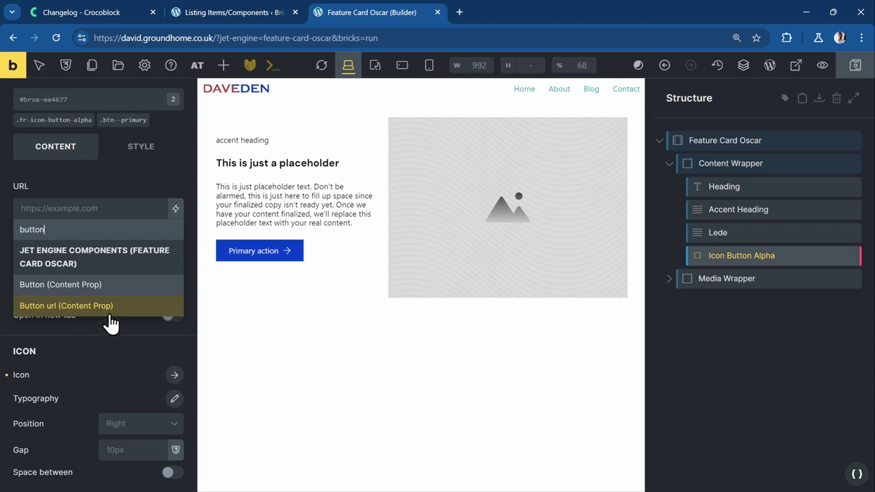
left_click(79, 305)
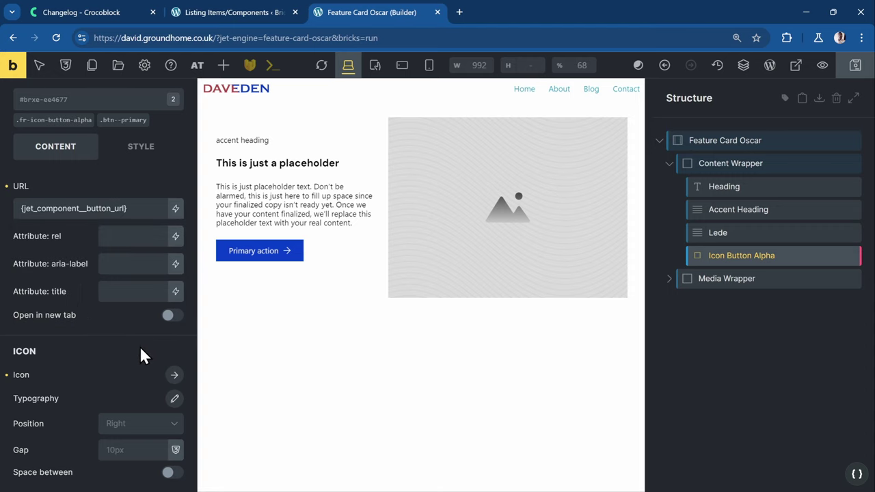
scroll(127, 352, "up", 2)
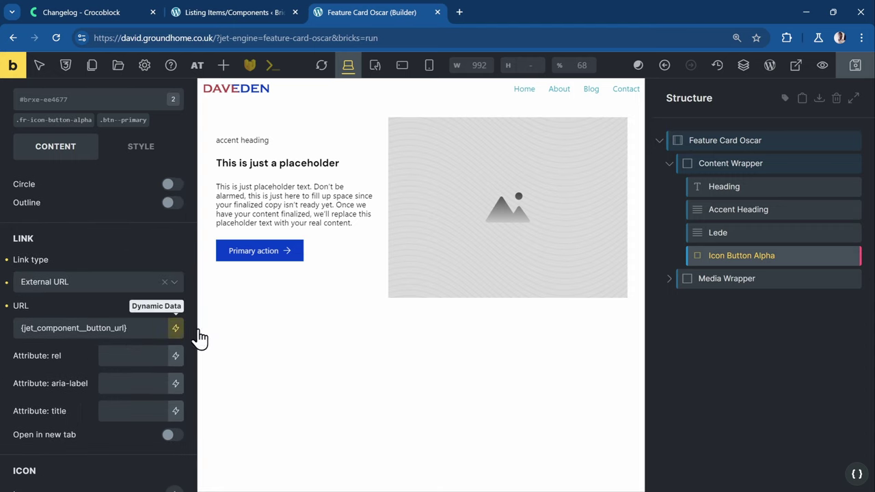
- Remove the static picture from the card's Image element and bind it to the dynamic data tag Image (Content Prop)
left_click(488, 239)
left_click(177, 231)
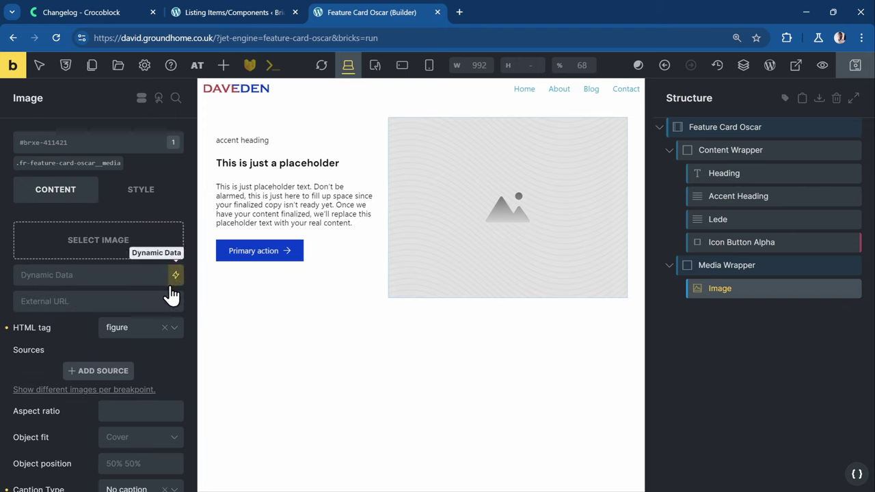
left_click(176, 276)
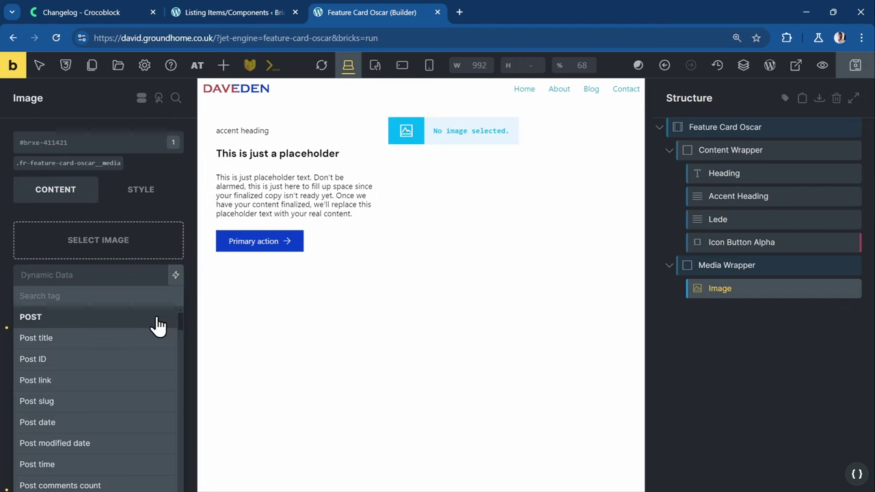
type("image")
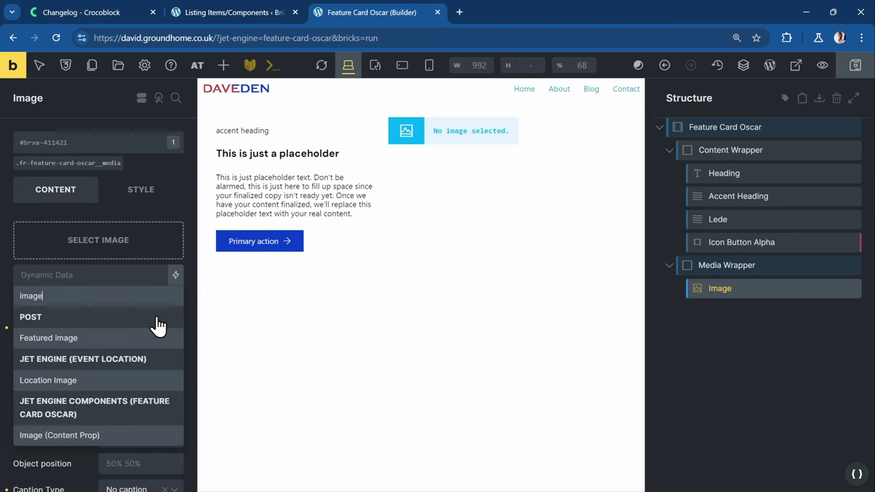
left_click(67, 441)
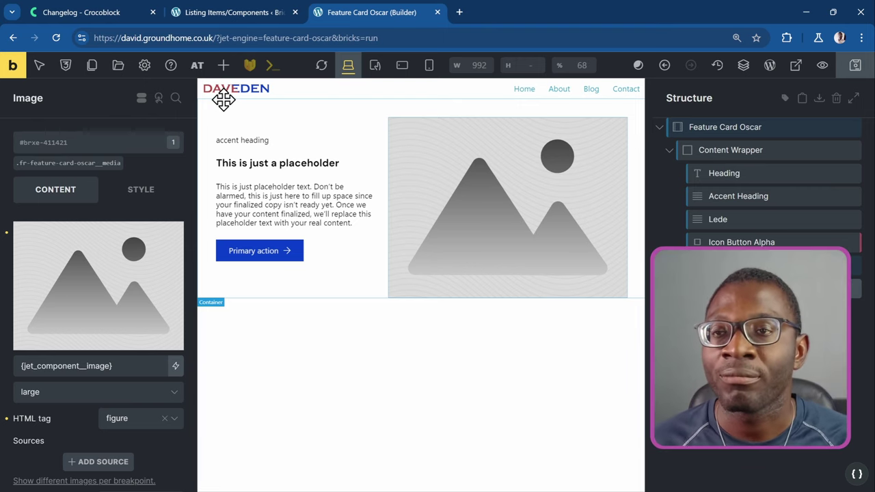
- List the site's Pages in the builder and create a page titled "Component Test Page"
left_click(91, 66)
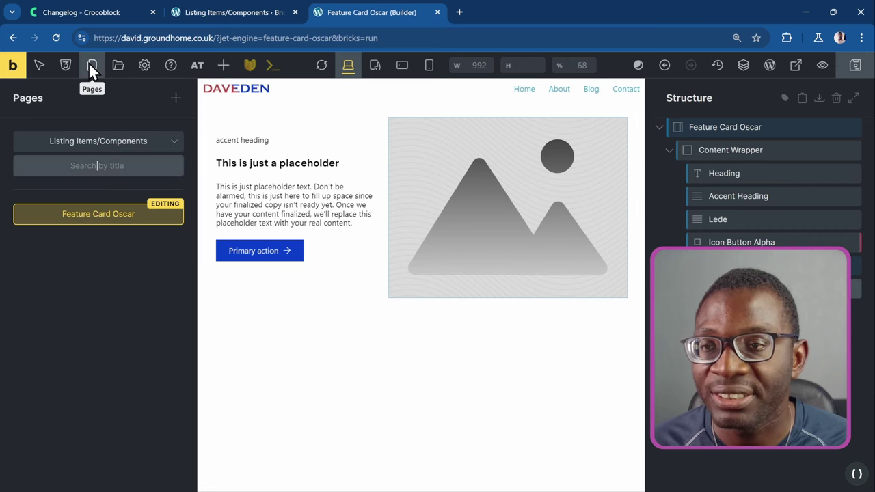
left_click(156, 153)
left_click(131, 162)
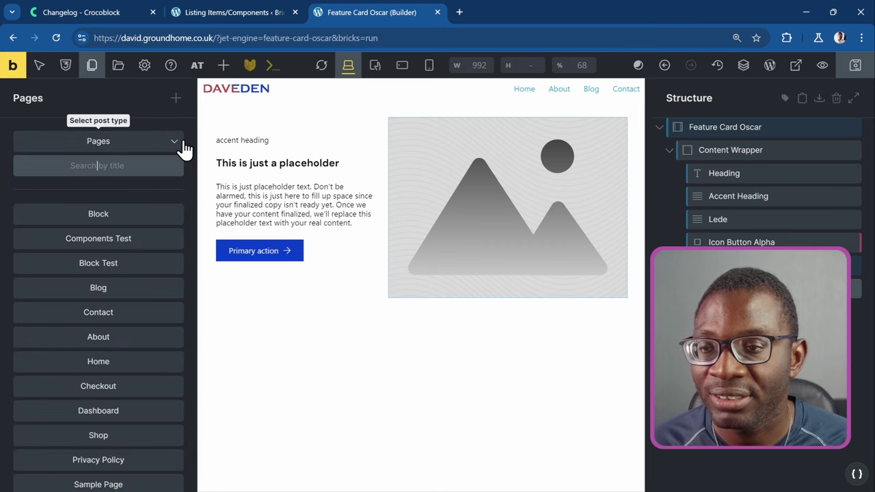
left_click(176, 97)
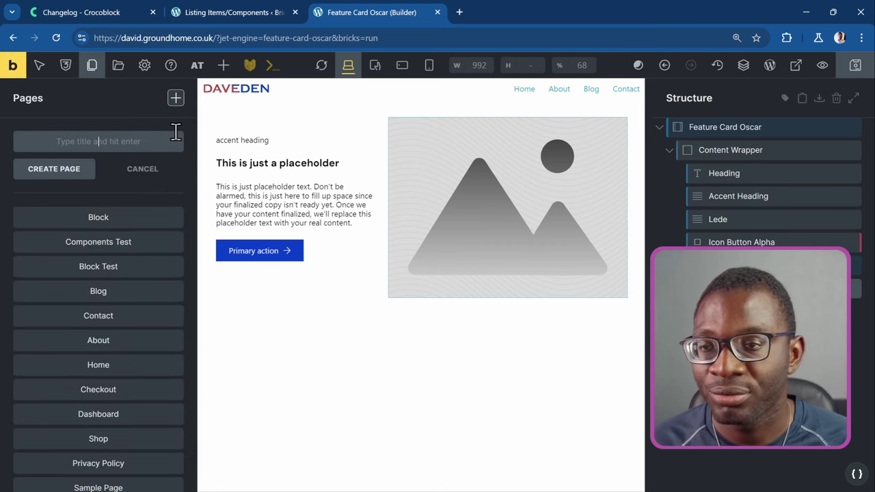
type("Com")
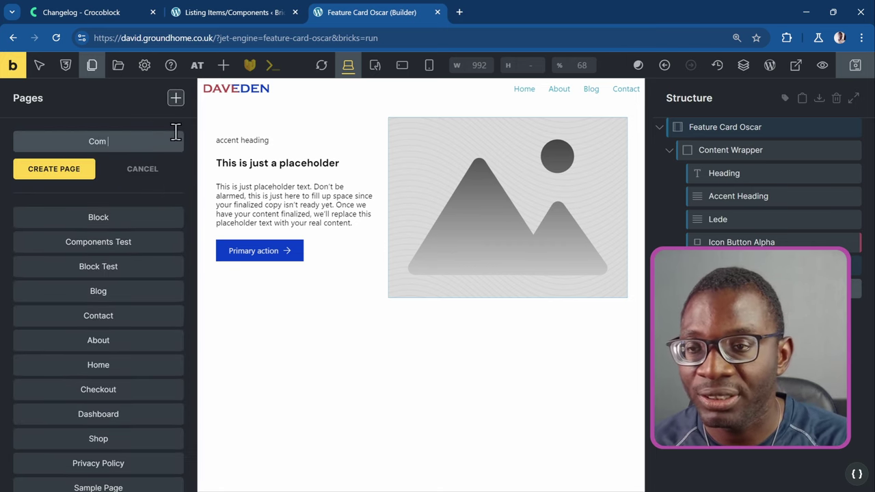
key("BackSpace")
type("mp")
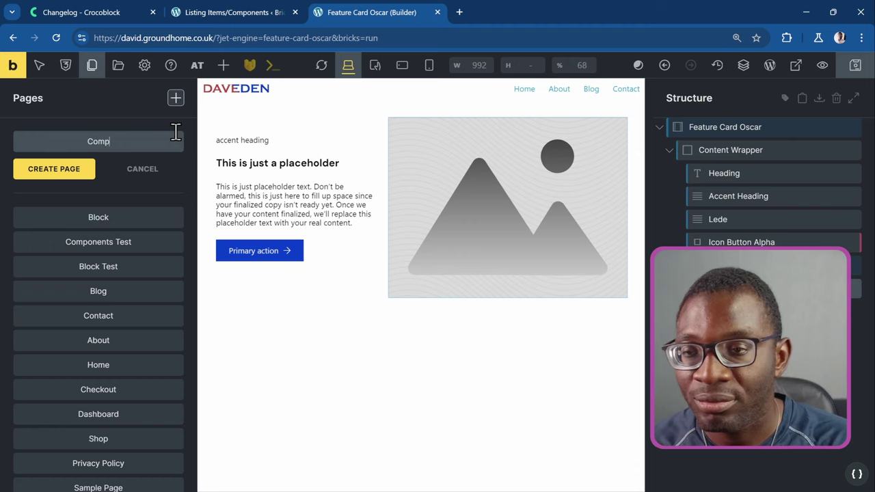
type("onent Test Page")
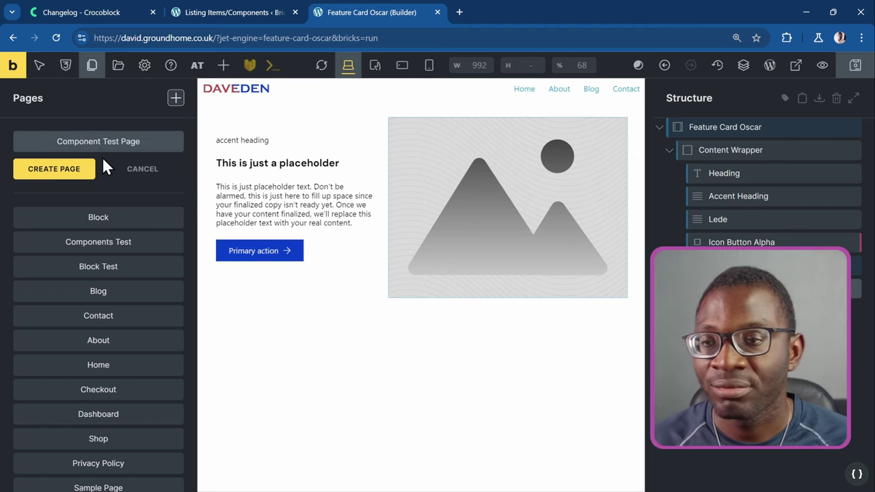
left_click(62, 179)
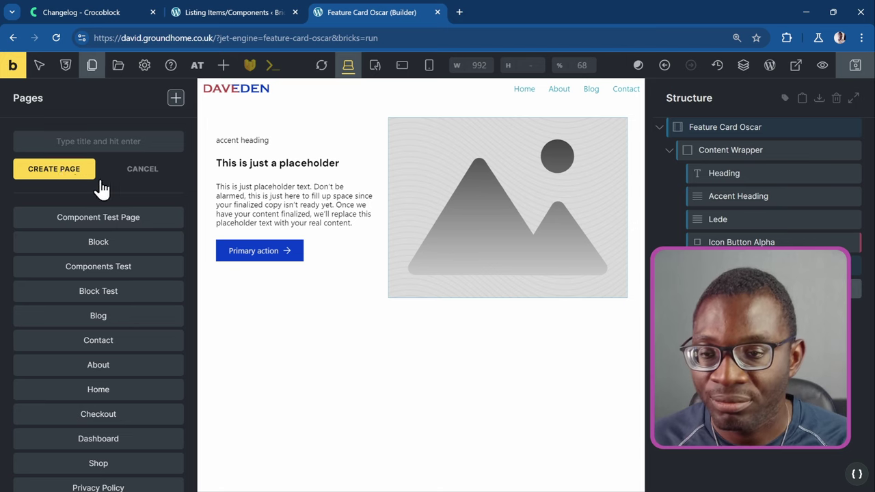
- Open the Component Test Page for editing in a new browser tab and switch to it
right_click(126, 216)
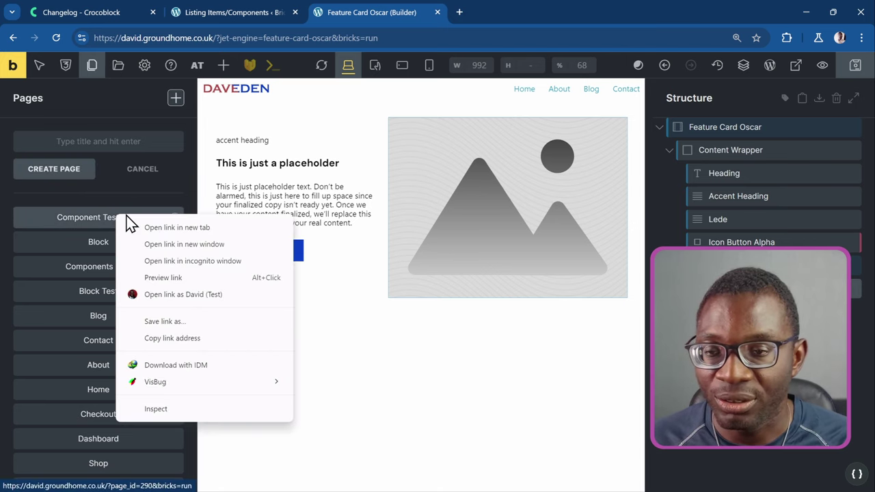
left_click(167, 230)
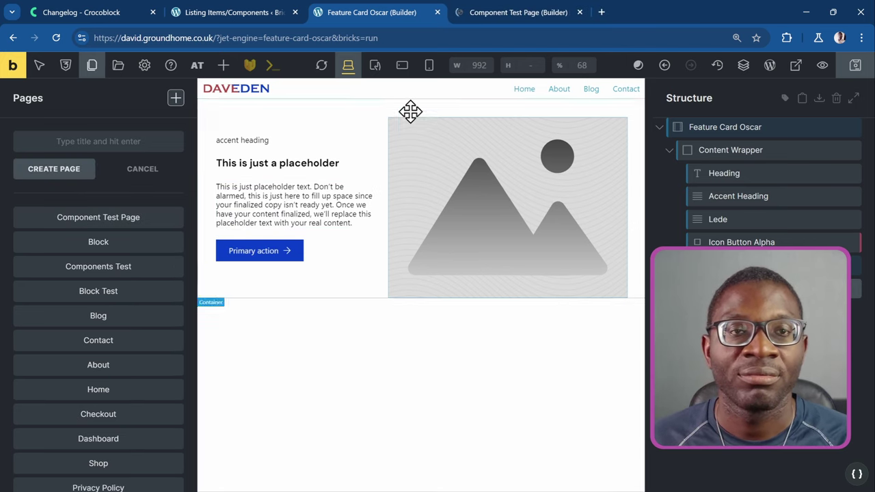
left_click(510, 11)
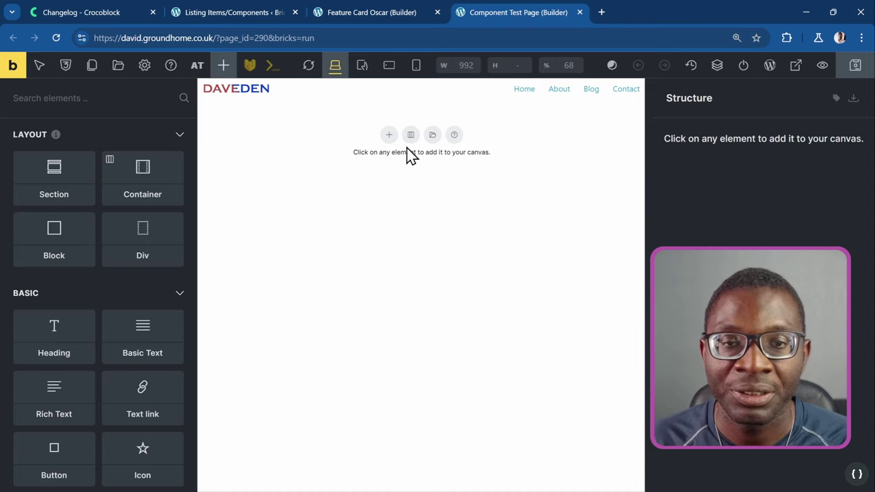
- Insert a section with a single full-width container on the empty Component Test Page
left_click(410, 135)
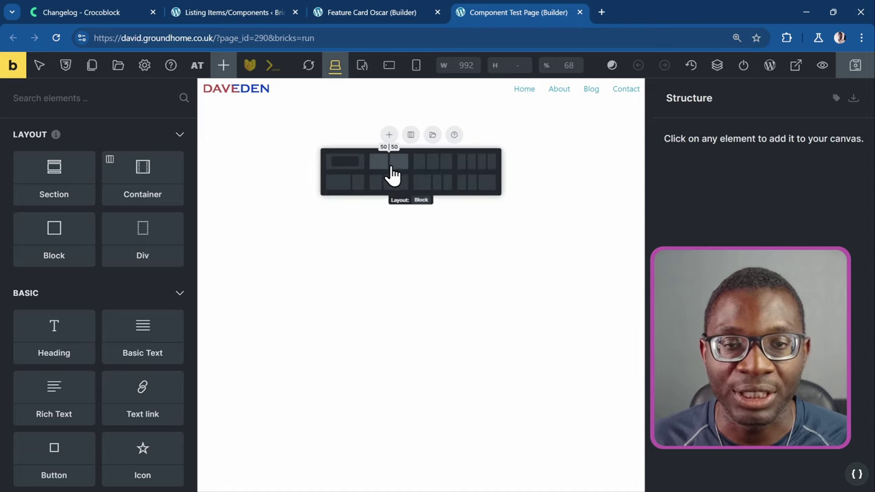
left_click(353, 171)
left_click(387, 168)
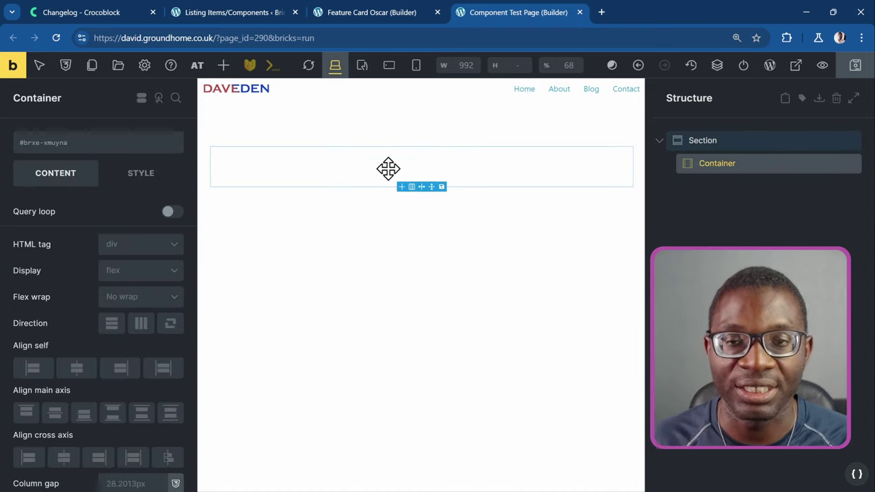
- Search the elements for "feature" and place the Feature Card Oscar component inside the container
left_click(223, 66)
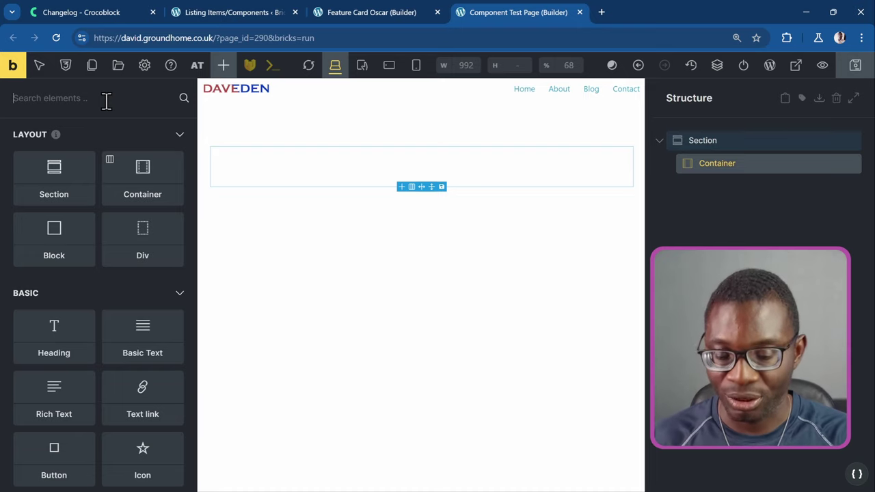
type("feature")
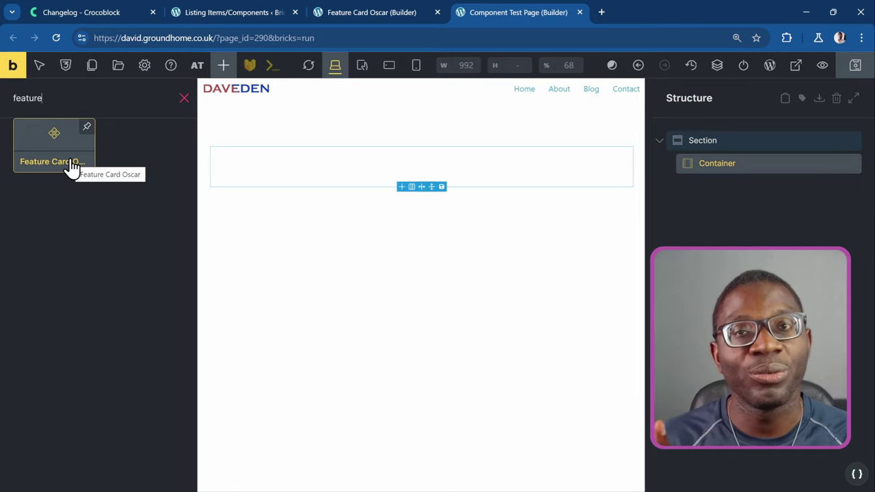
left_click_drag(56, 147, 325, 175)
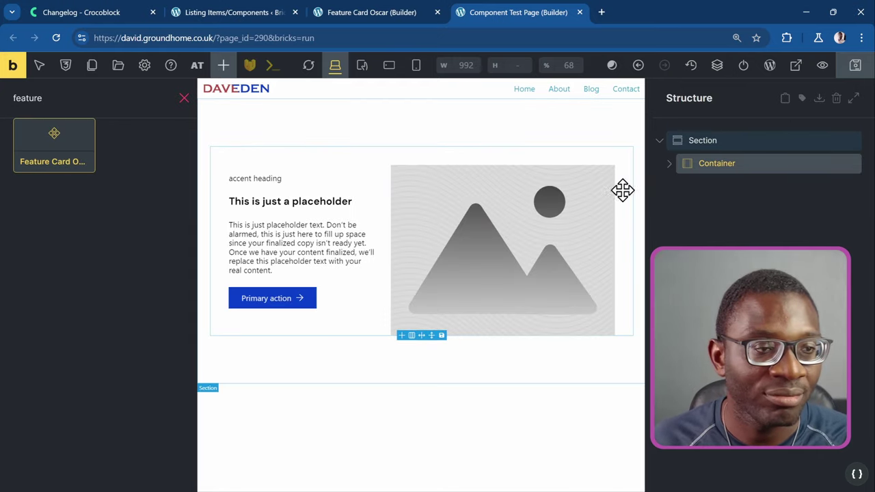
- Select the placed Feature Card Oscar in the structure and review its General and Styles controls
left_click(669, 165)
left_click(742, 187)
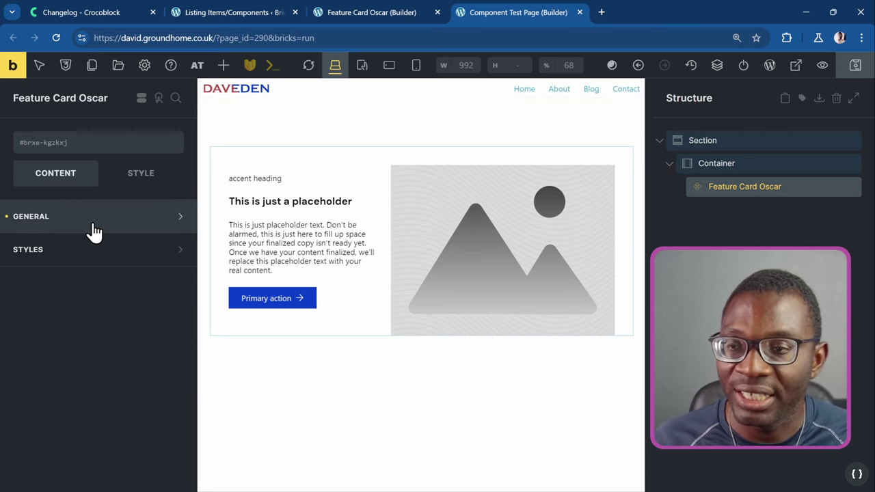
left_click(66, 225)
scroll(80, 255, "down", 1)
scroll(81, 257, "down", 5)
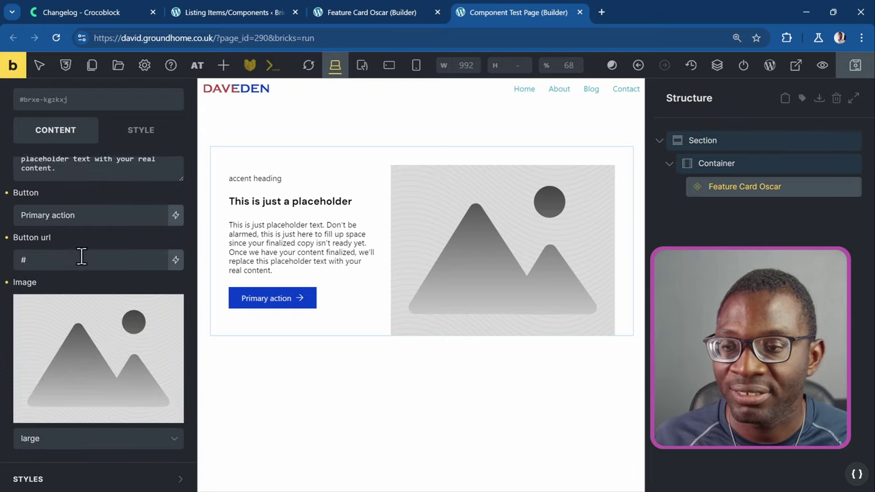
left_click(48, 481)
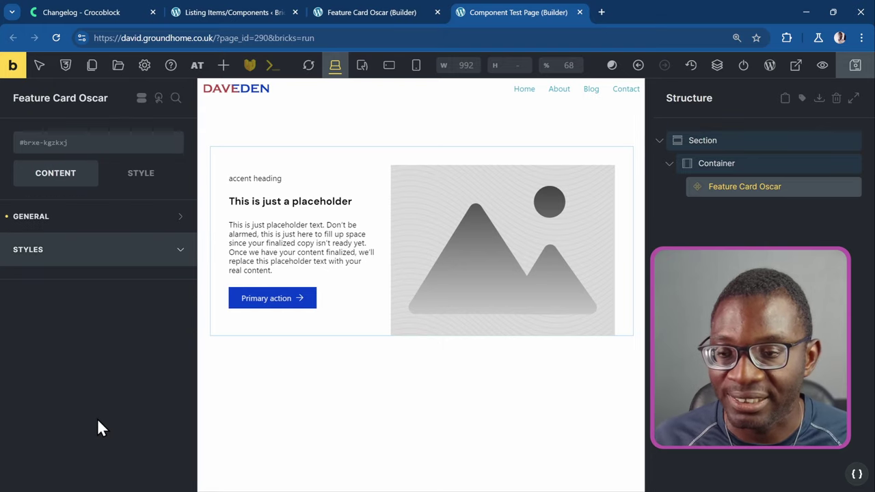
left_click(54, 223)
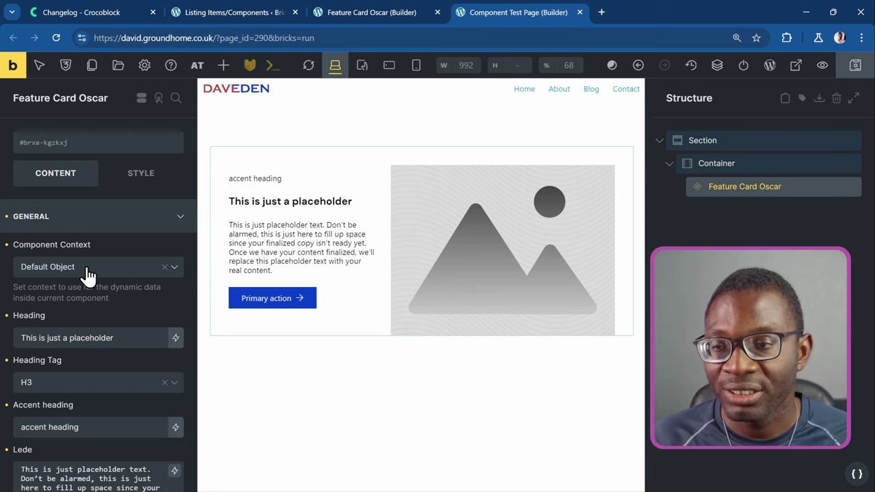
- Set the card's heading text to "Heading" and its heading tag to H2
scroll(91, 288, "down", 2)
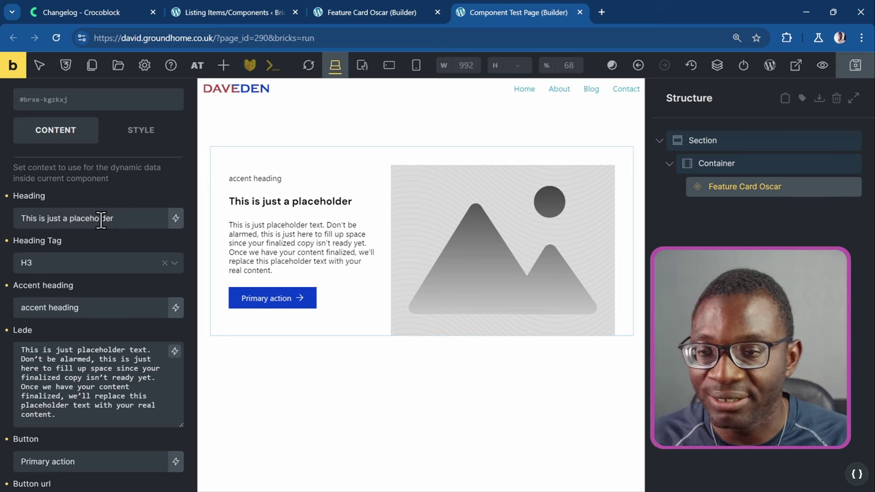
triple_click(123, 218)
type("Heading")
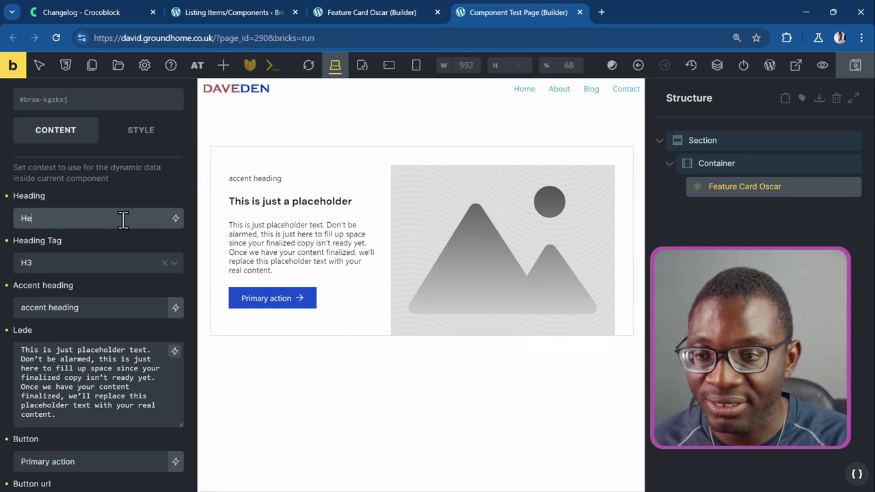
left_click(114, 267)
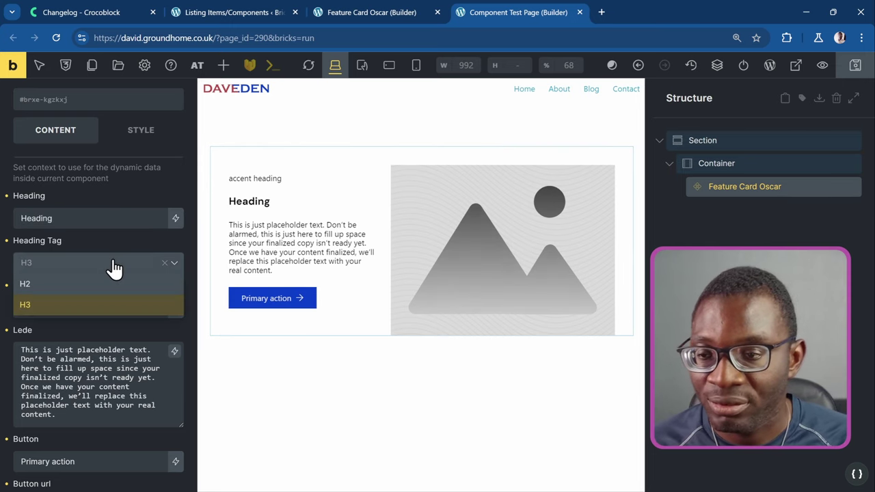
left_click(58, 287)
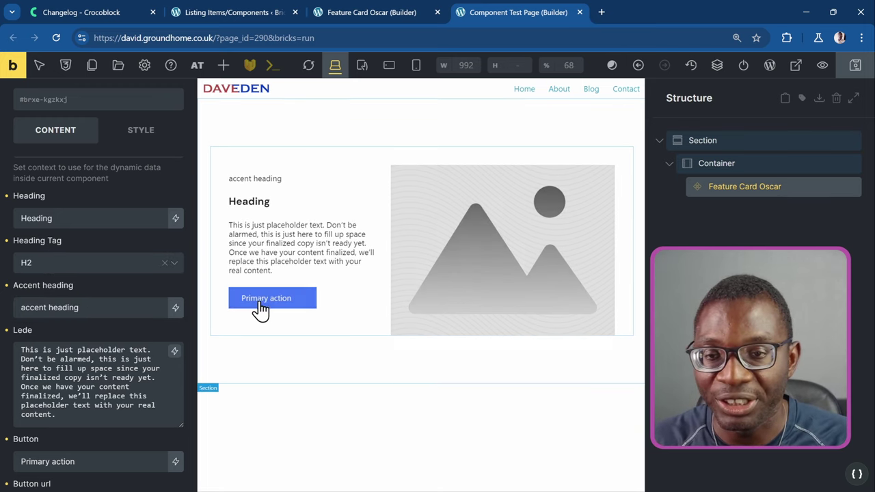
- Replace the card's accent heading text with "Not accesnt"
triple_click(94, 308)
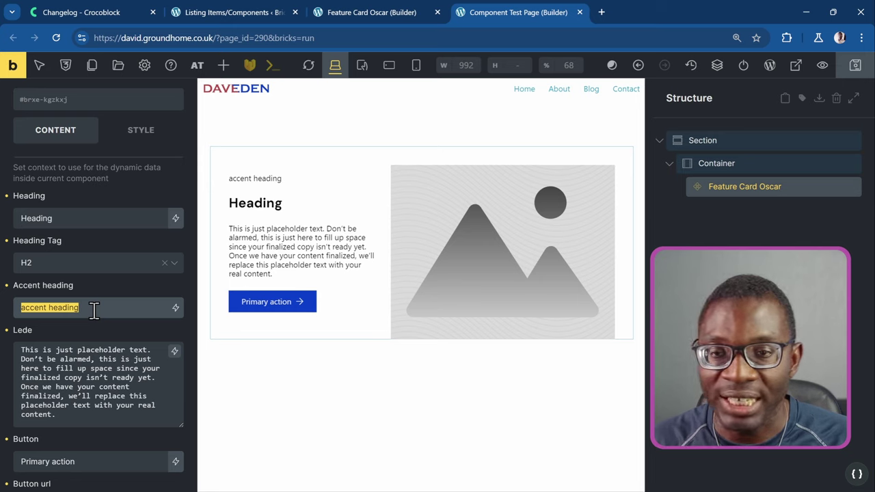
type("Not accesn t")
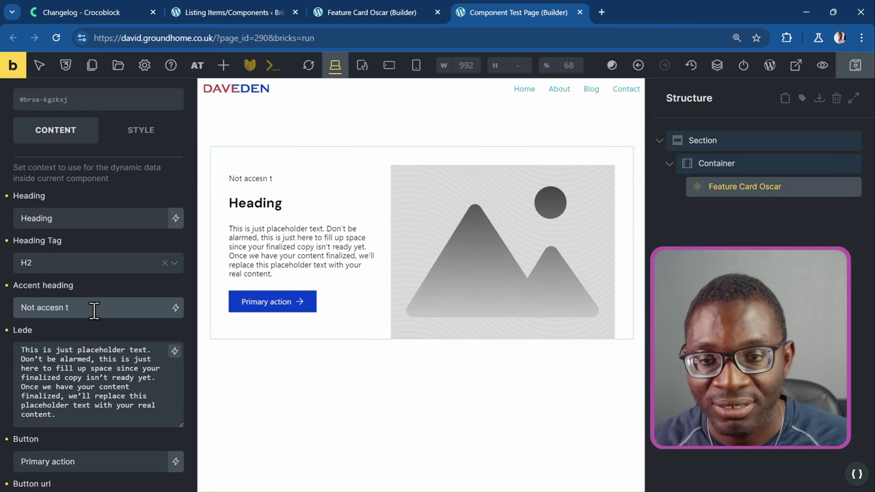
key("BackSpace")
key("BackSpace")
type("t")
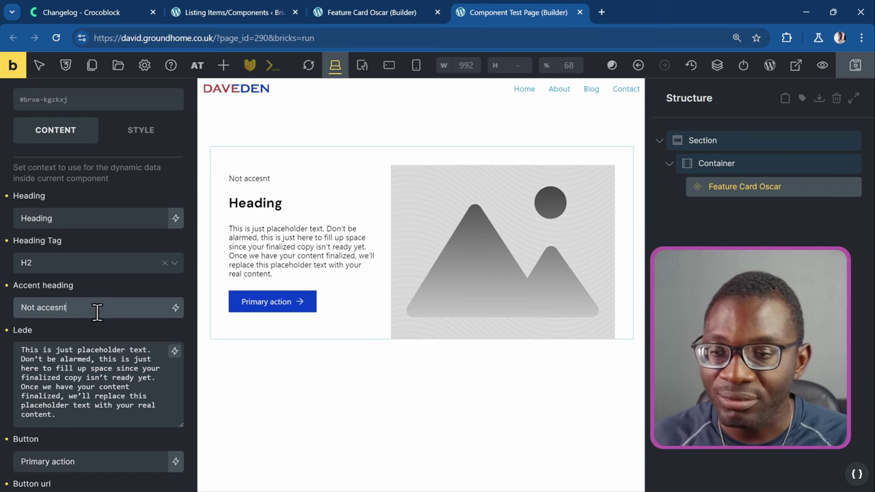
- Delete the last sentence, starting with "Once we have your content finalized", from the card's Lede text
scroll(110, 311, "down", 1)
scroll(113, 310, "down", 1)
left_click_drag(68, 296, 18, 267)
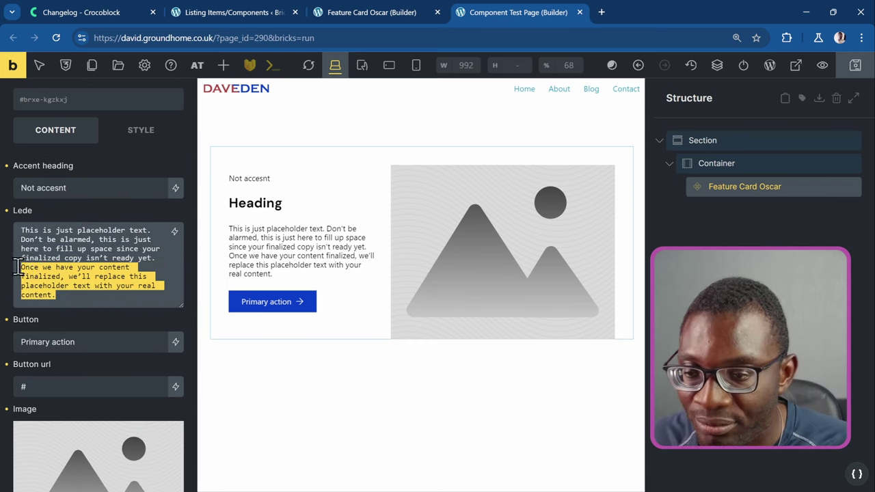
key("BackSpace")
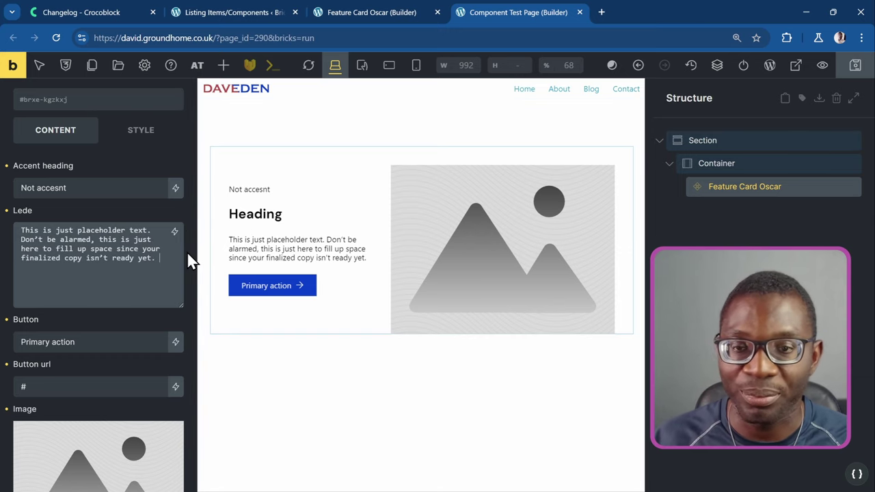
- Change the card's button text to "Secondary"
scroll(159, 263, "down", 1)
scroll(159, 264, "down", 3)
left_click_drag(89, 223, 18, 228)
type("Secondary")
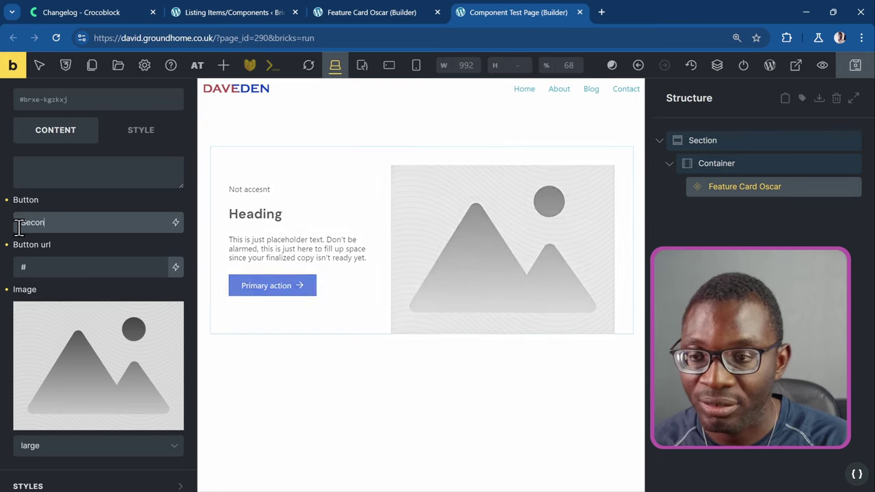
left_click(67, 262)
- Replace the card's placeholder image with warren-VVEwJJRRHgk-unsplash-1.jpg from the media library
scroll(120, 262, "down", 1)
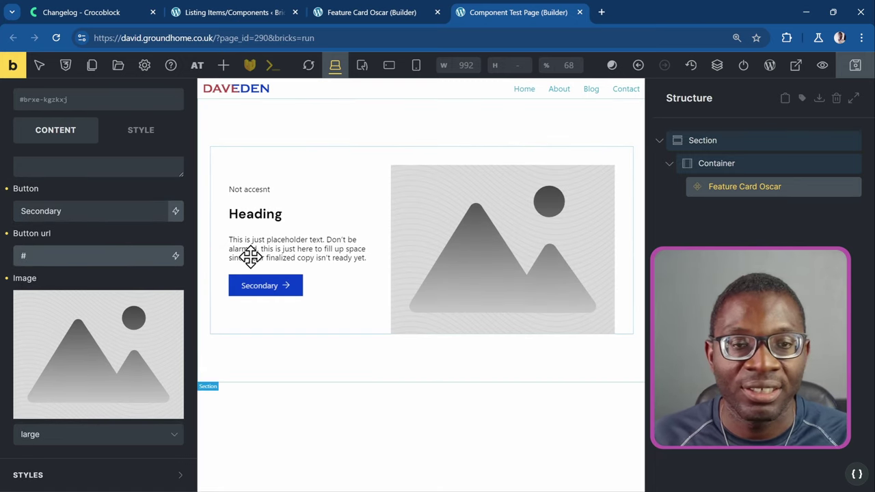
left_click(78, 344)
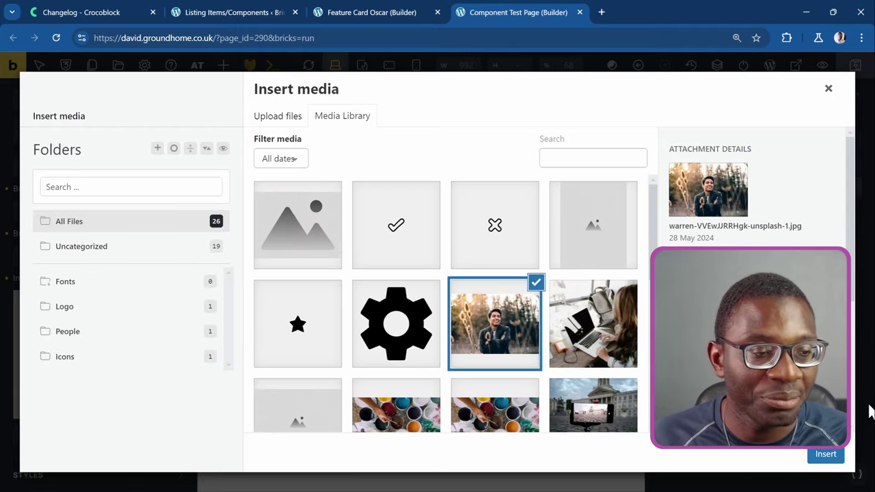
left_click(826, 454)
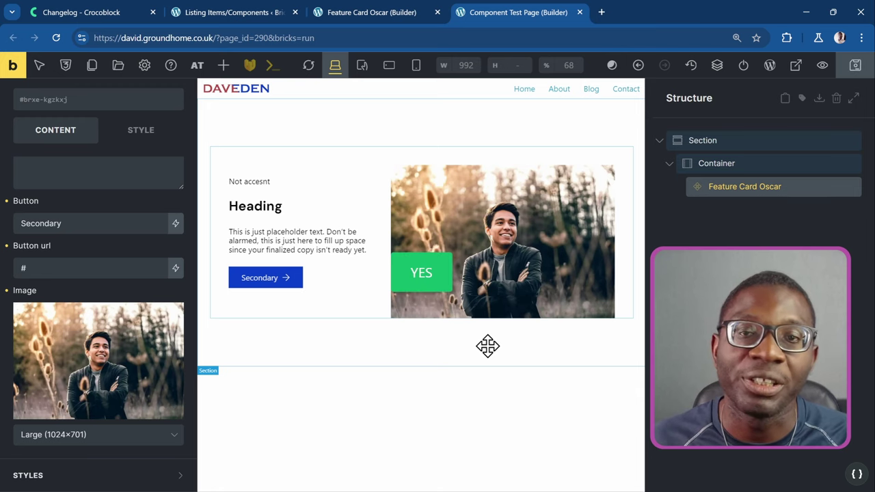
- Search the elements for "feature" and add a second Feature Card Oscar below the first one
left_click(226, 68)
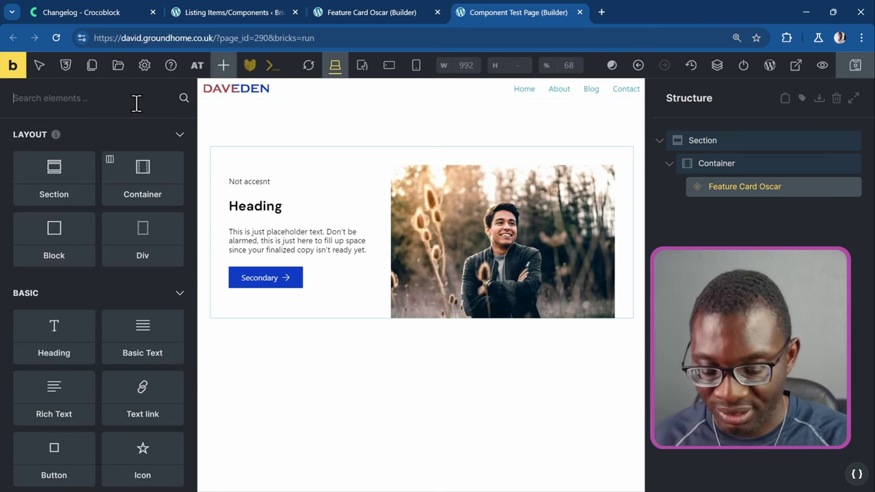
type("featuer")
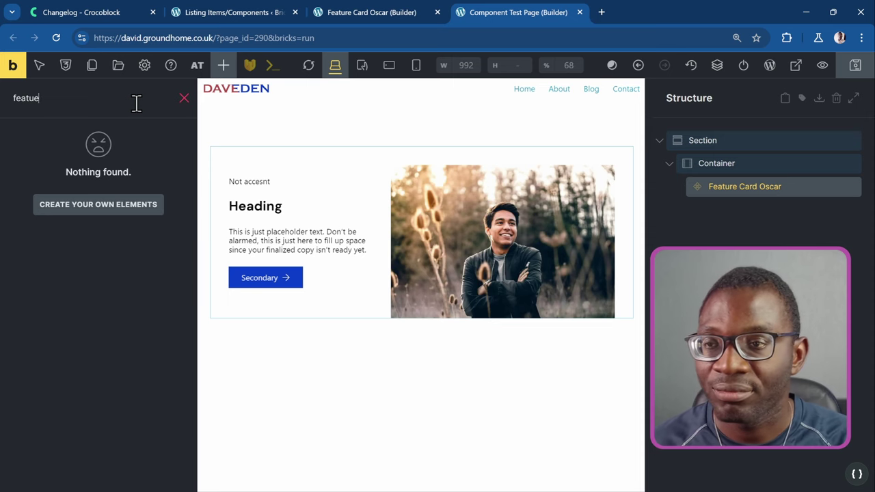
key("BackSpace")
type("re")
left_click(53, 160)
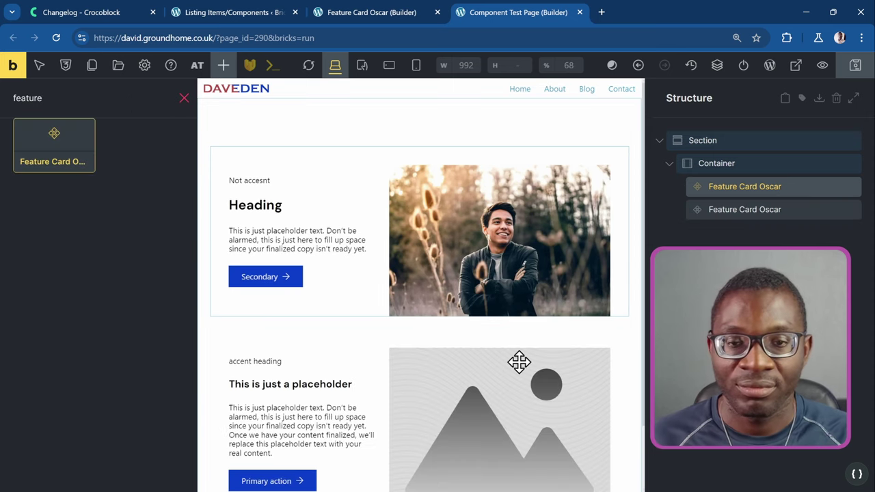
- Select the second Feature Card Oscar and change its heading text to "This is just a heading"
scroll(449, 336, "down", 1)
left_click(301, 342)
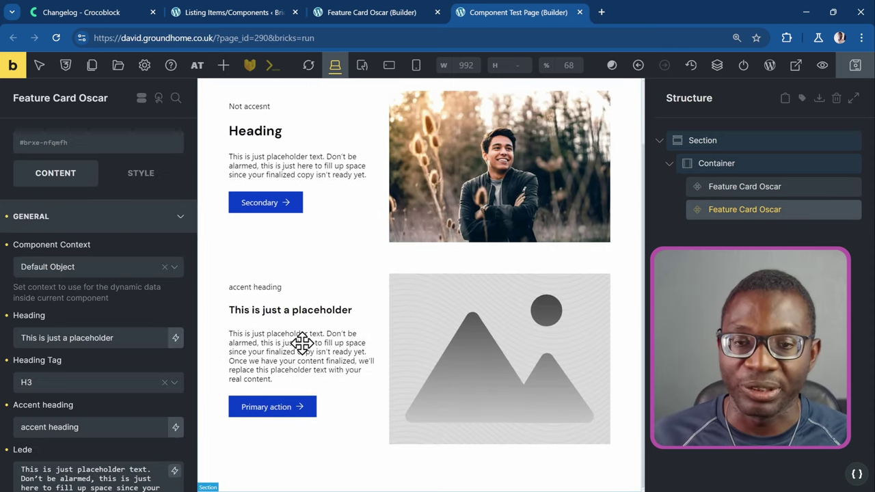
left_click(96, 270)
left_click(96, 272)
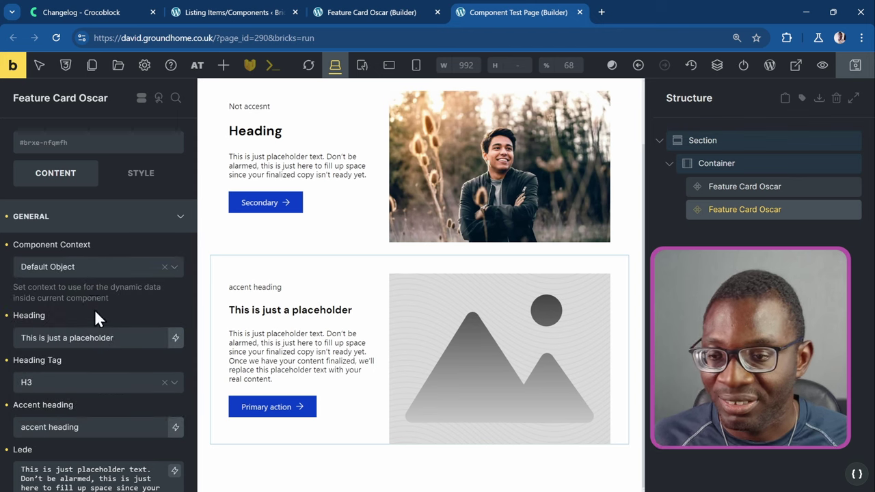
double_click(92, 338)
key("BackSpace")
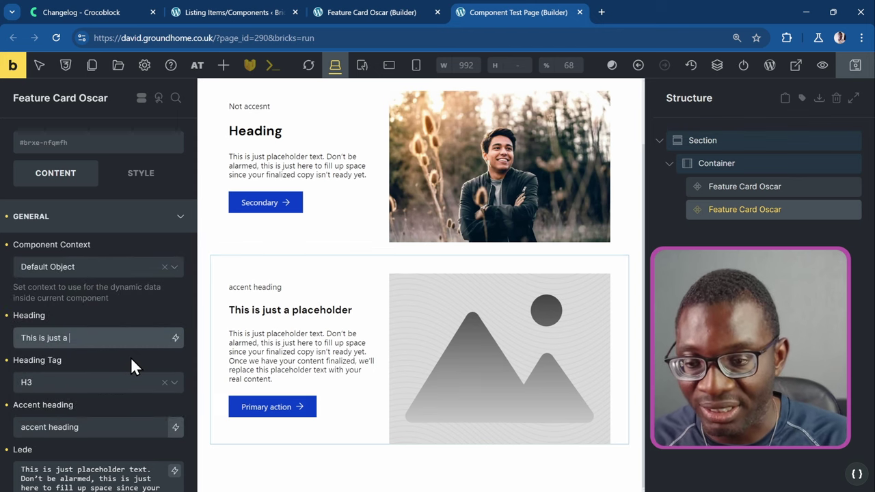
type("heading")
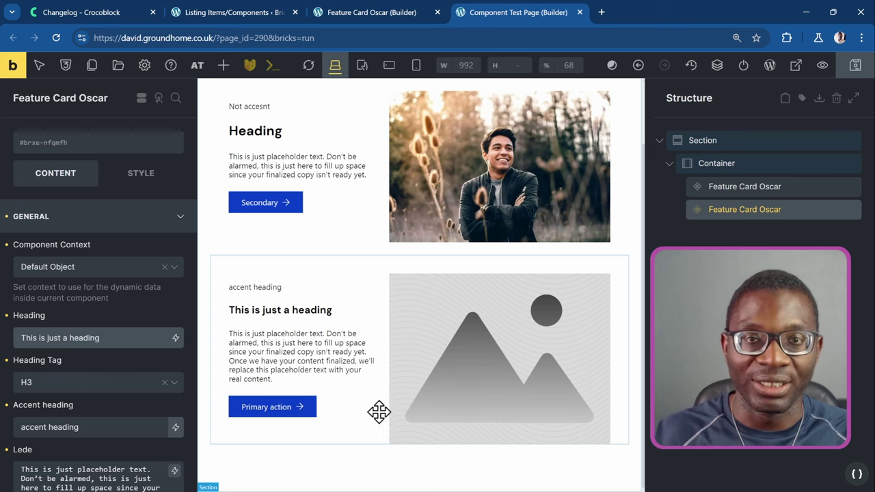
scroll(108, 431, "down", 1)
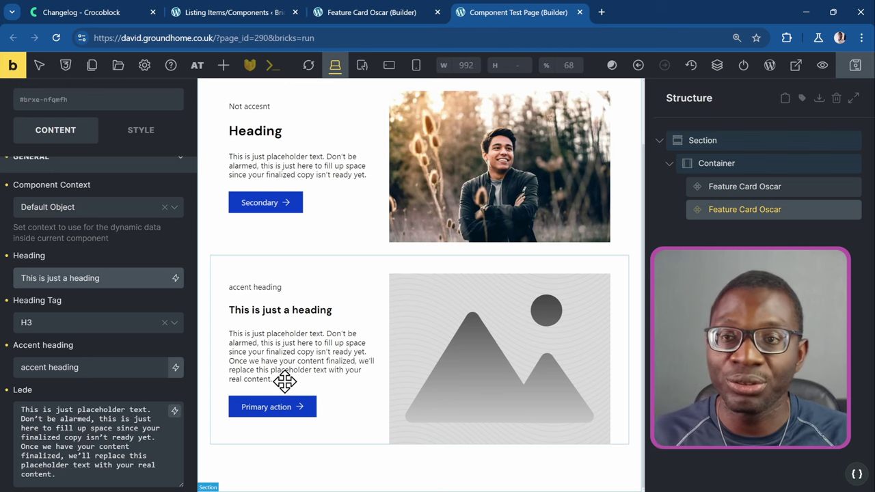
scroll(172, 283, "up", 1)
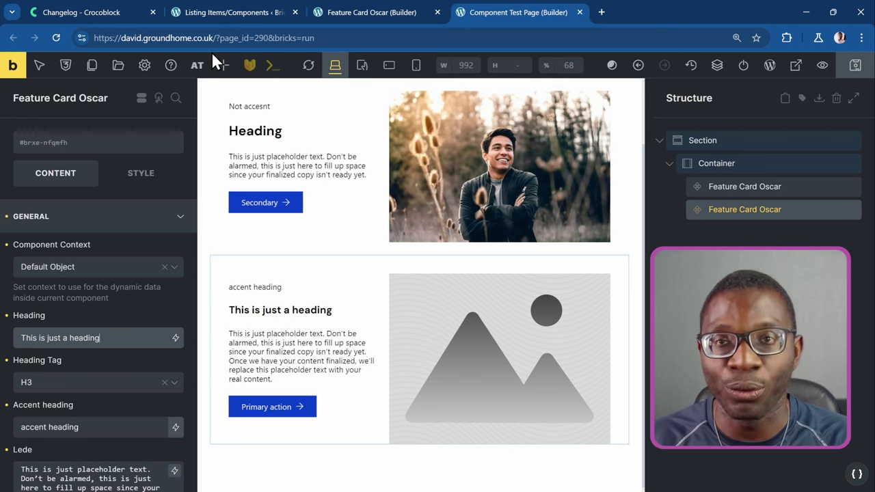
- Check the Heading element in the Feature Card Oscar builder, and show the Style Controls in the component's setup on the Listing Items/Components page
left_click(344, 14)
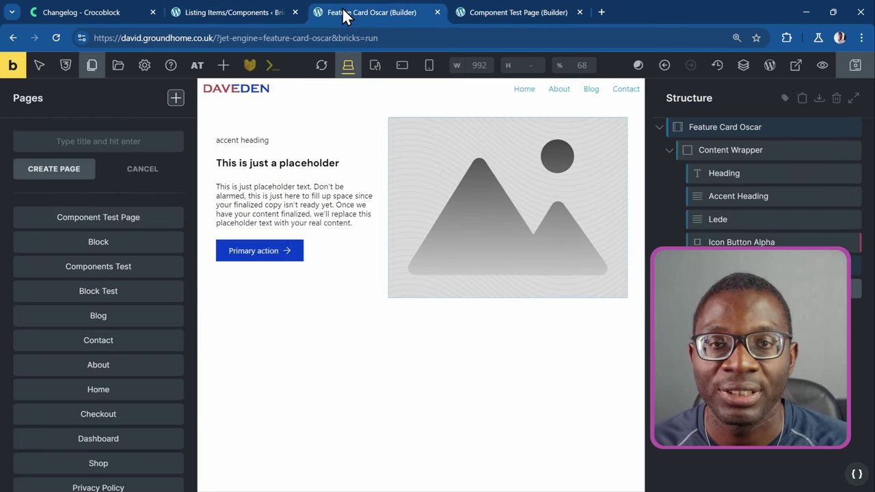
left_click(271, 164)
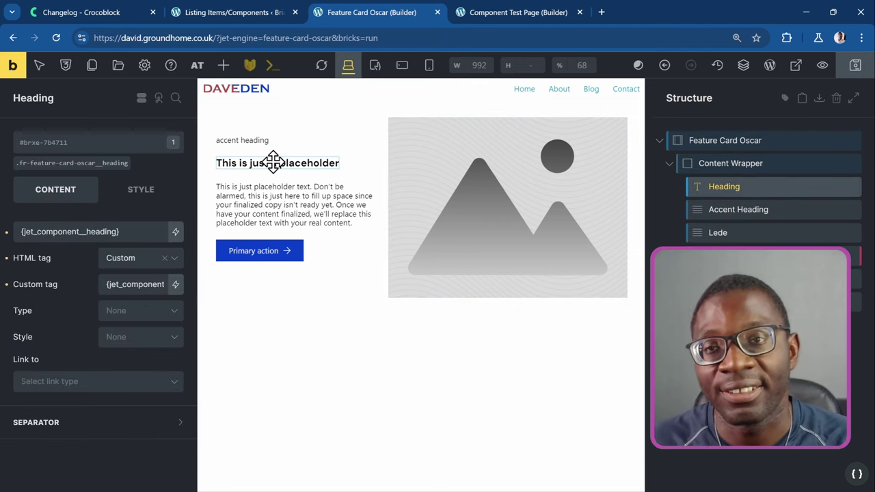
left_click(224, 15)
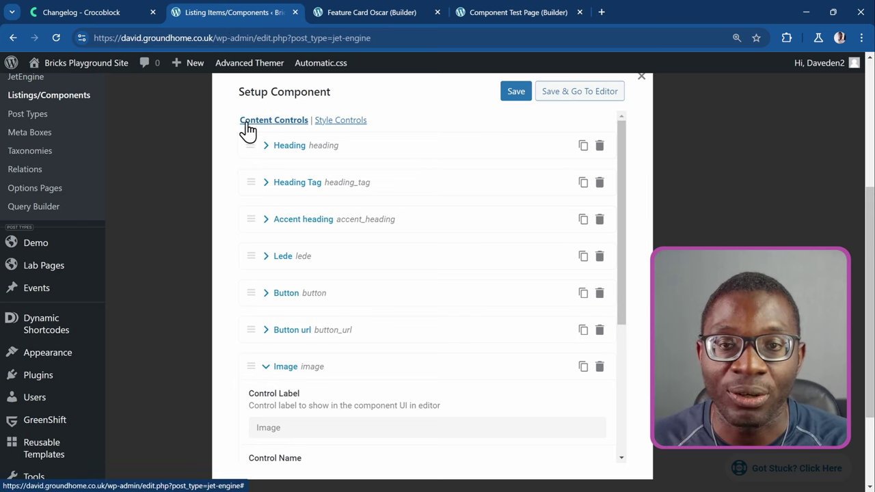
left_click(324, 122)
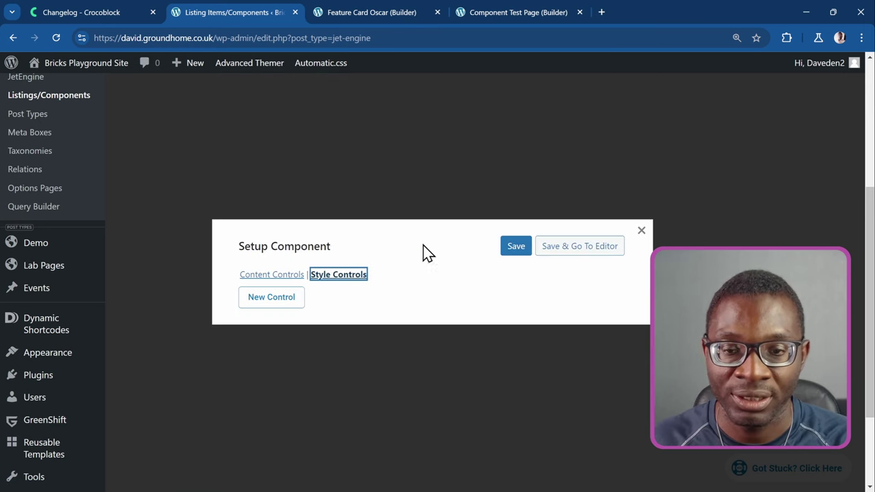
- Add a style control labelled "Heading color" with the name heading_color and default value #ff9999, and save the component setup
left_click(284, 301)
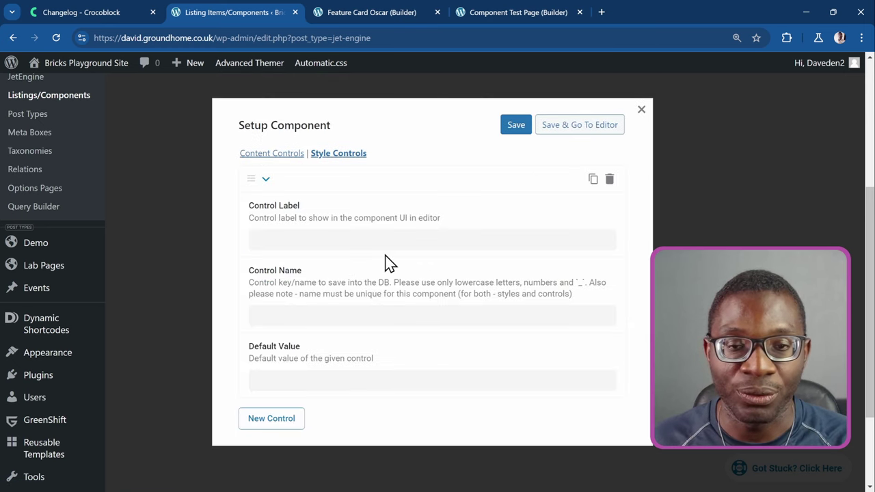
left_click(333, 241)
type("Heading color")
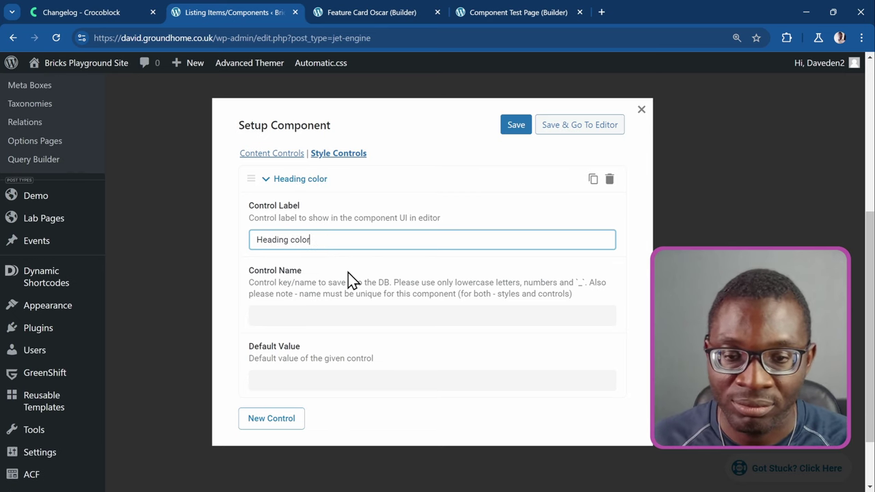
left_click(330, 313)
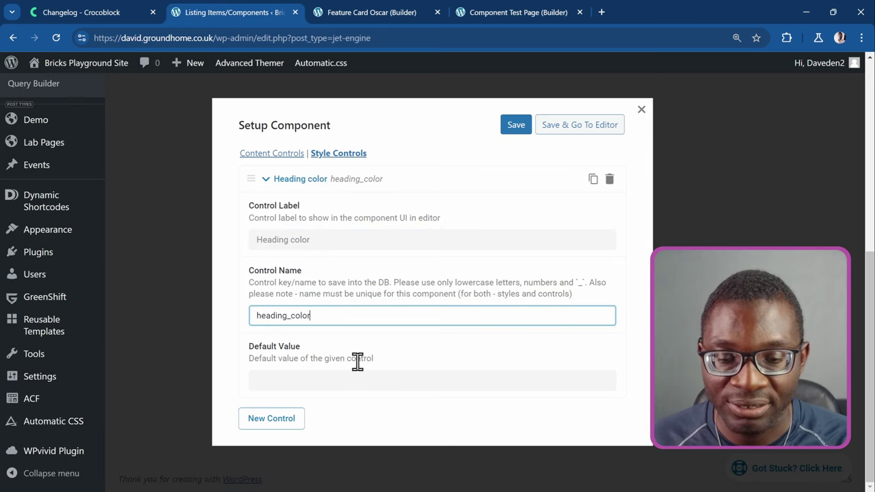
left_click(302, 381)
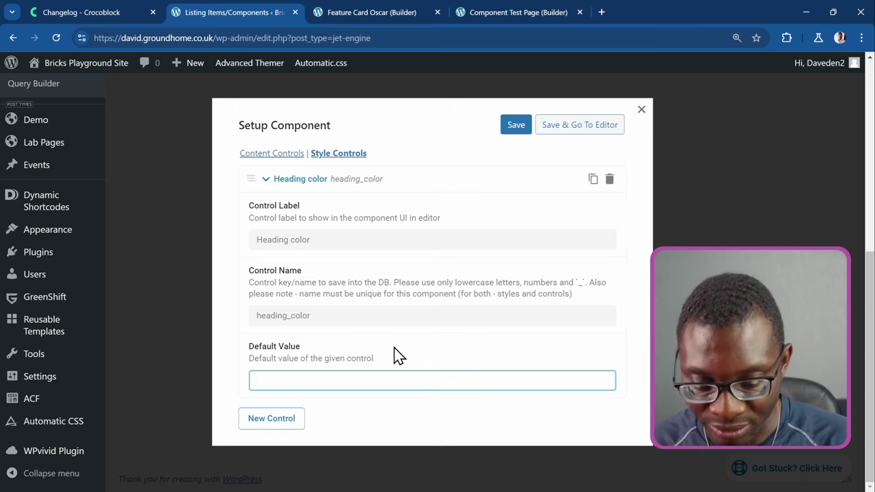
type("#")
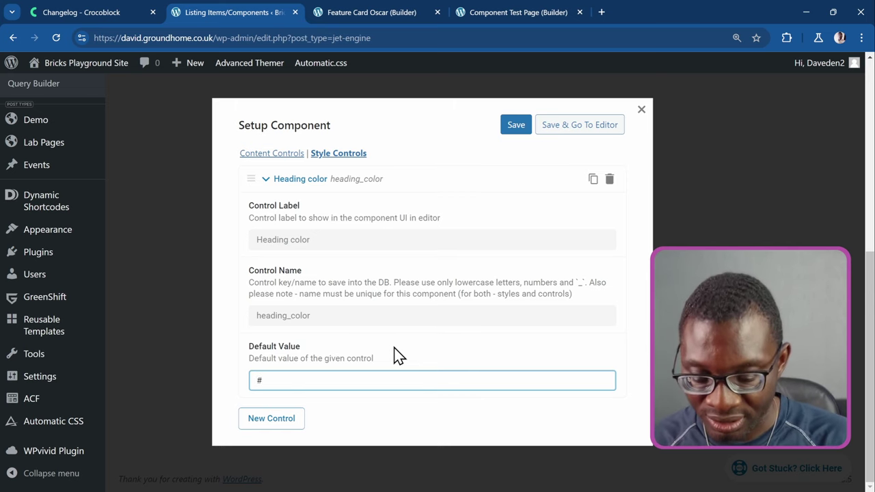
type("ff9999")
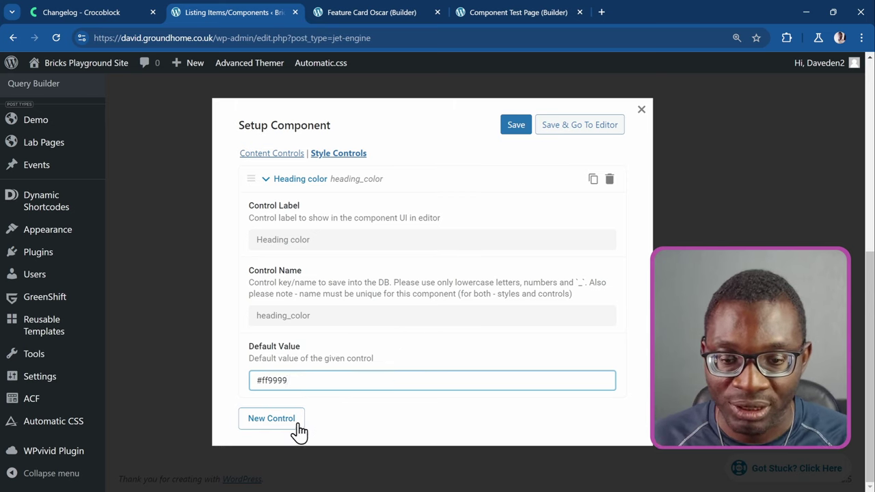
left_click(516, 128)
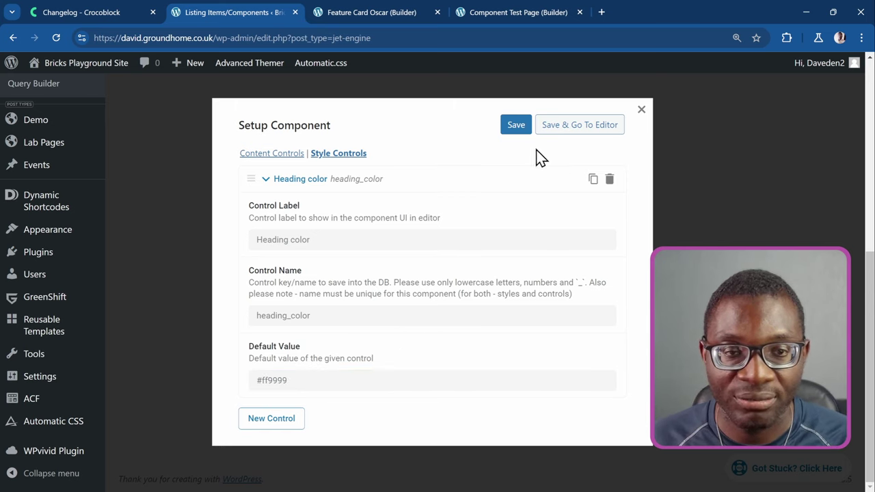
- Reload the Feature Card Oscar builder and bind the Heading element's typography color to the raw dynamic tag "Heading color (Style Prop)"
left_click(384, 11)
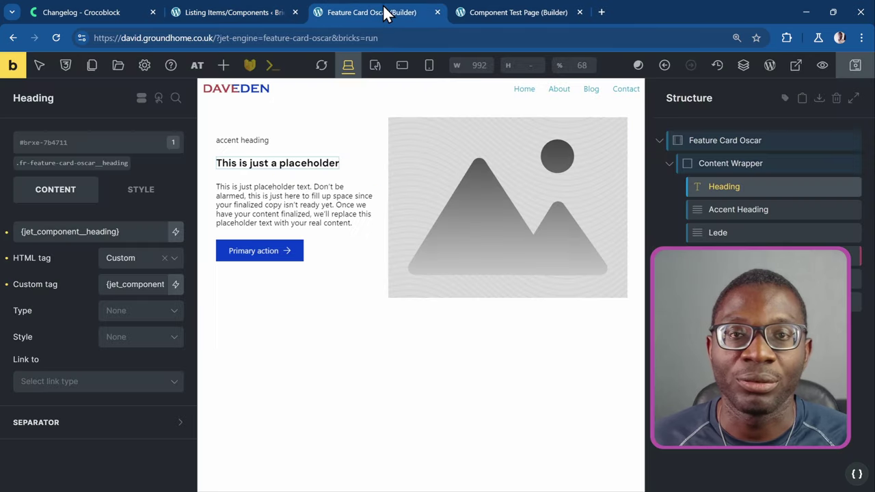
left_click(64, 38)
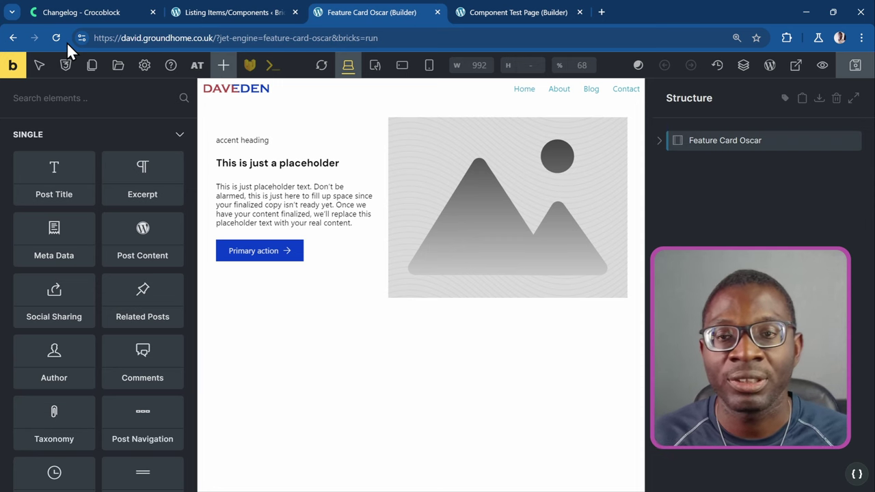
left_click(262, 163)
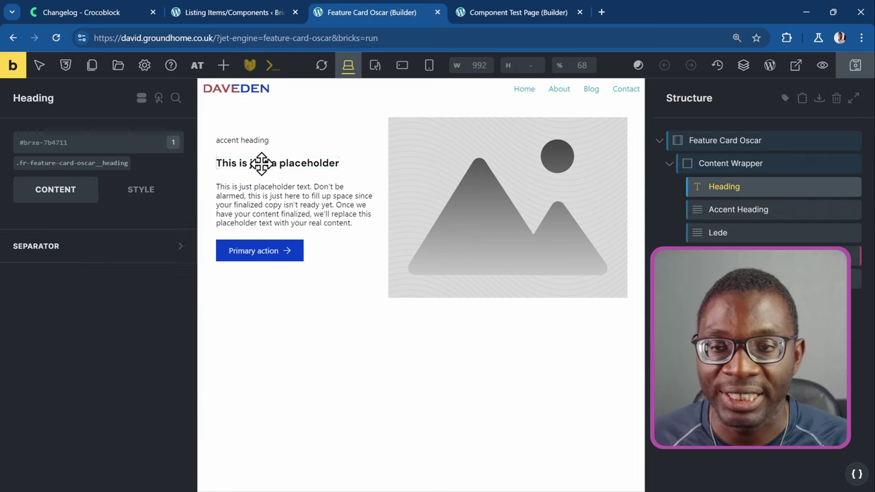
left_click(163, 189)
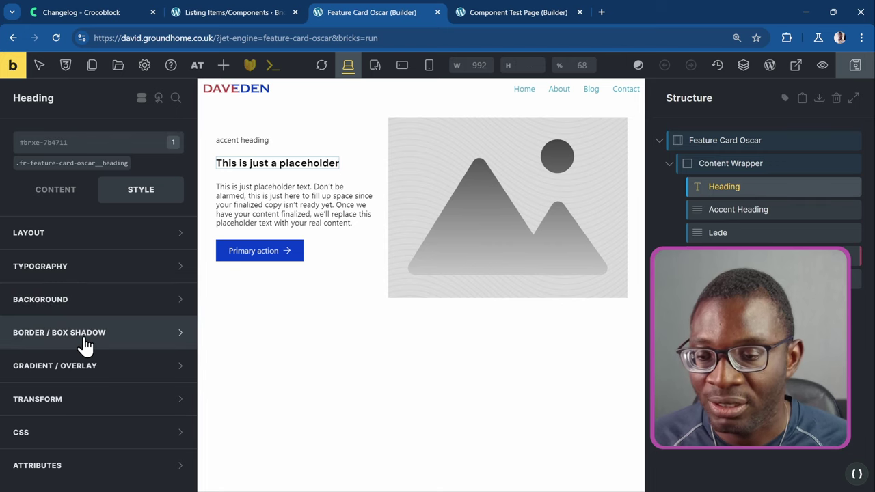
left_click(103, 268)
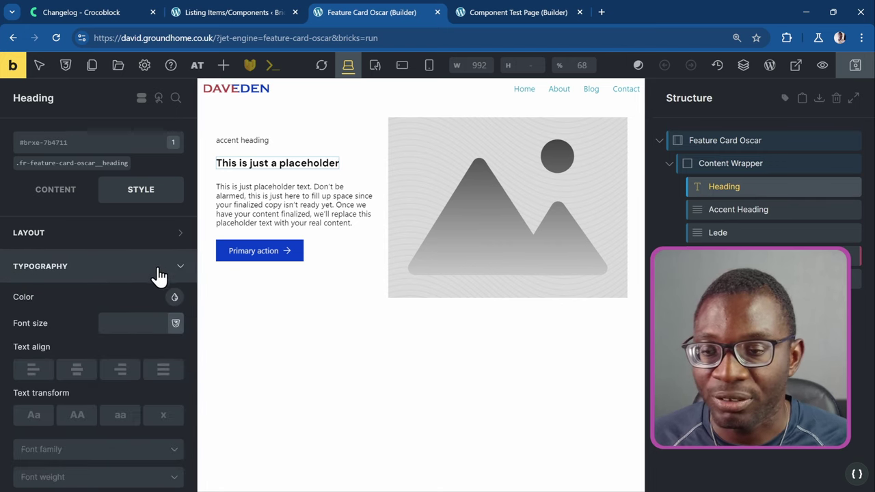
left_click(174, 298)
scroll(135, 376, "down", 4)
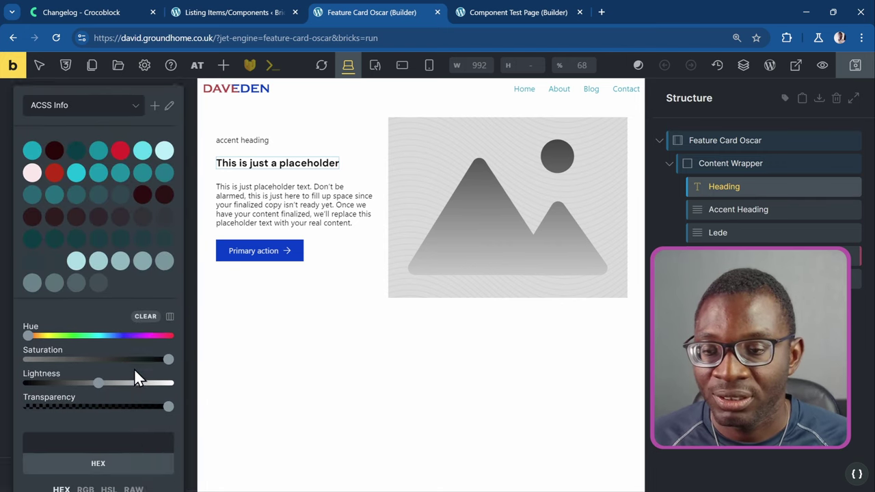
scroll(134, 372, "down", 2)
scroll(136, 374, "up", 1)
scroll(146, 369, "down", 3)
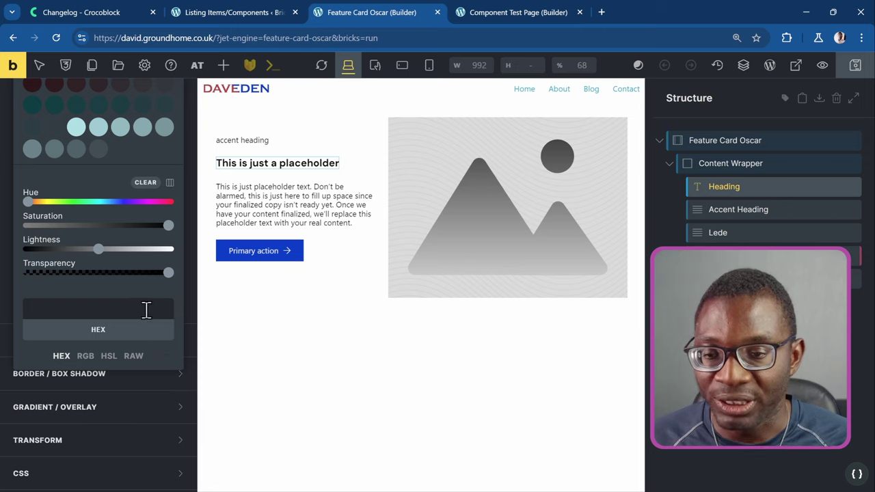
left_click(134, 356)
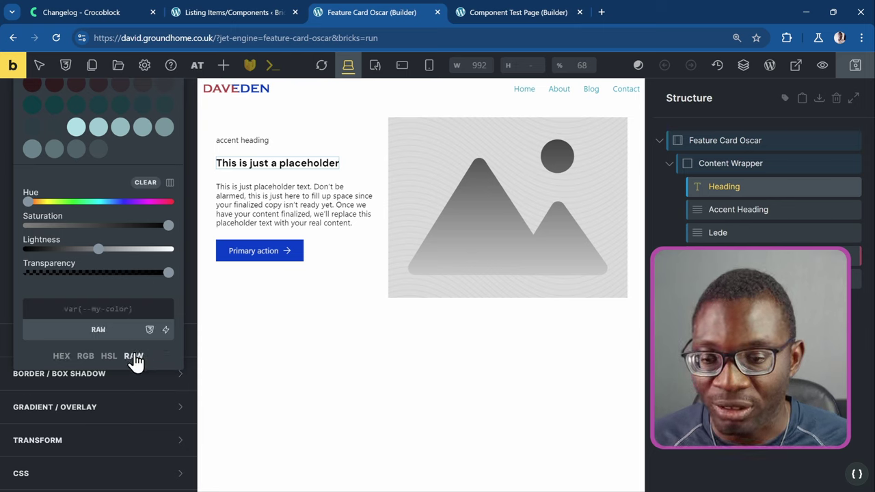
left_click(167, 330)
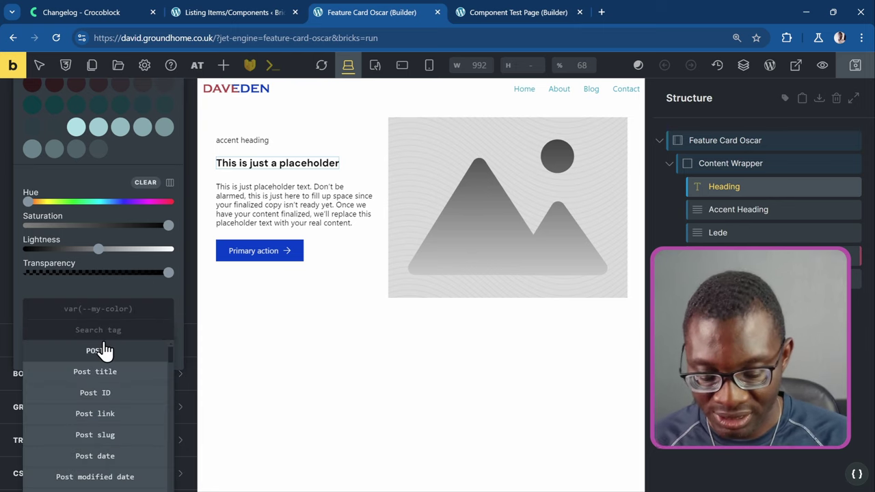
type("heading color")
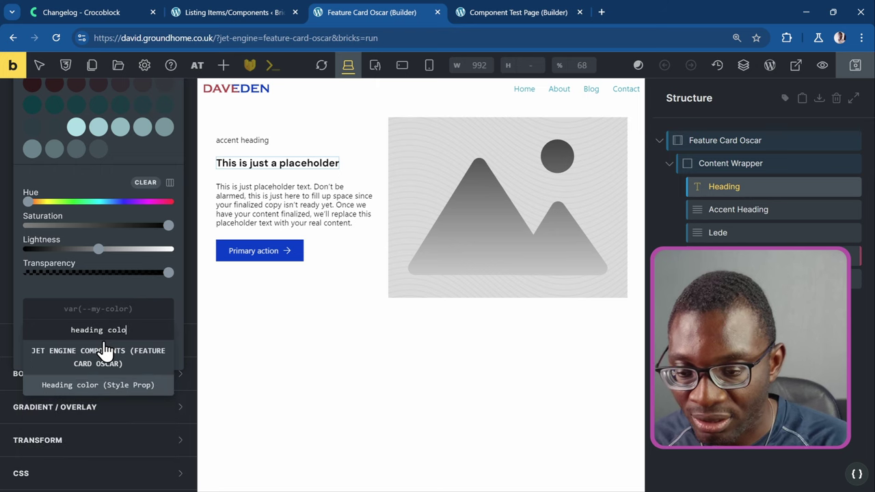
left_click(108, 384)
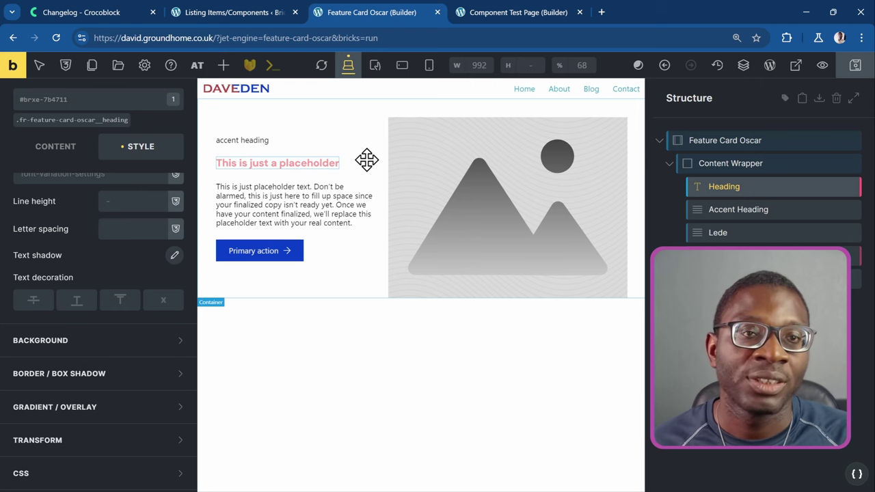
- Switch to the Component Test Page builder and reload it to load the updated component
left_click(491, 16)
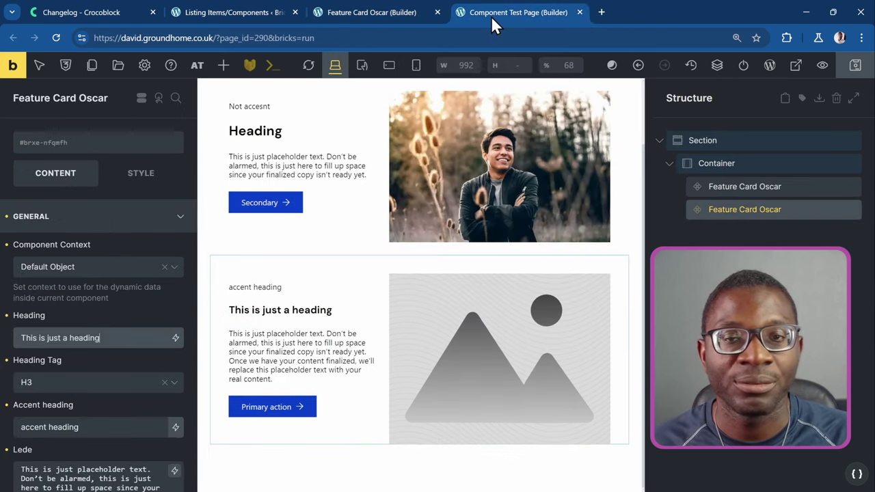
left_click(57, 39)
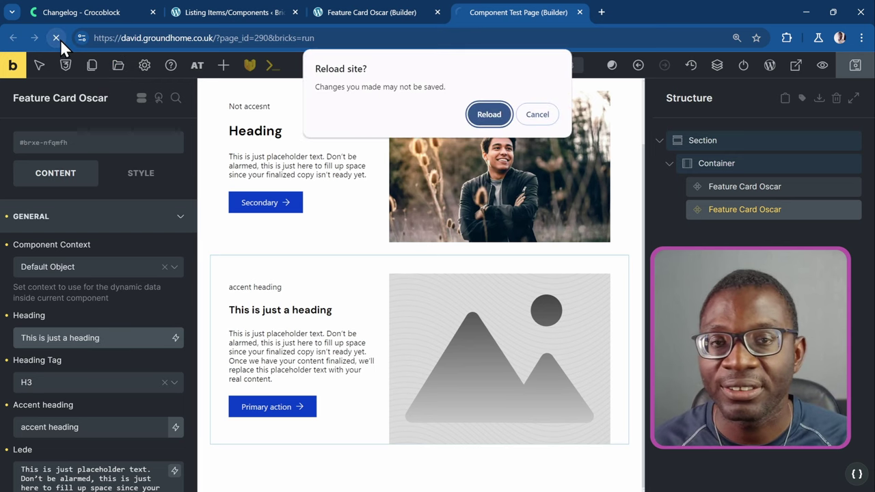
left_click(502, 114)
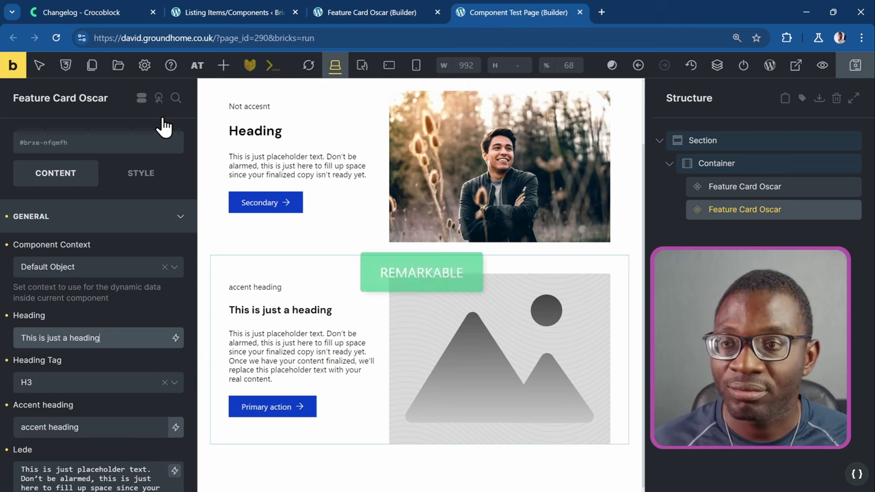
left_click(57, 39)
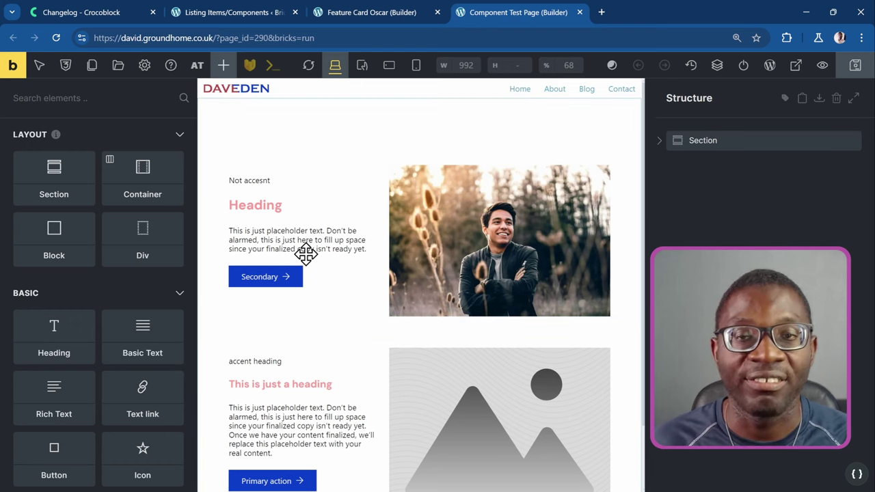
- Set the first Feature Card Oscar's Heading color style to the ACSS Info swatch var(--info-semi-dark)
left_click(283, 208)
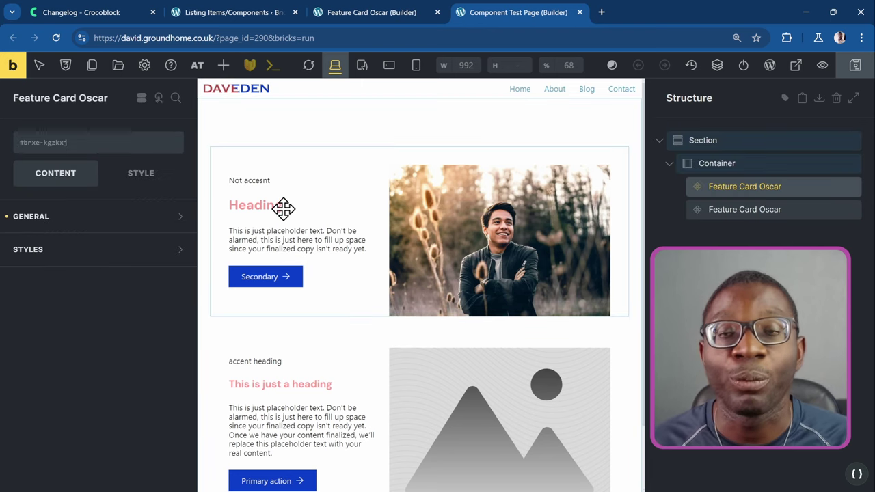
left_click(39, 253)
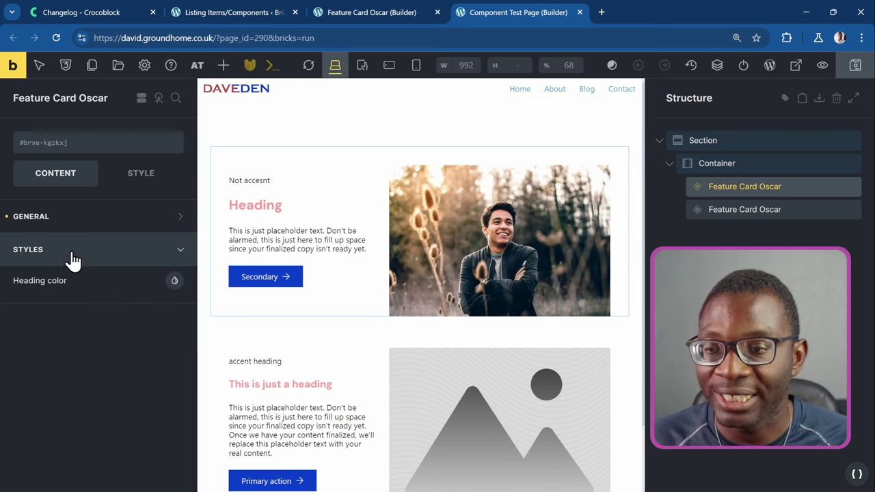
left_click(173, 282)
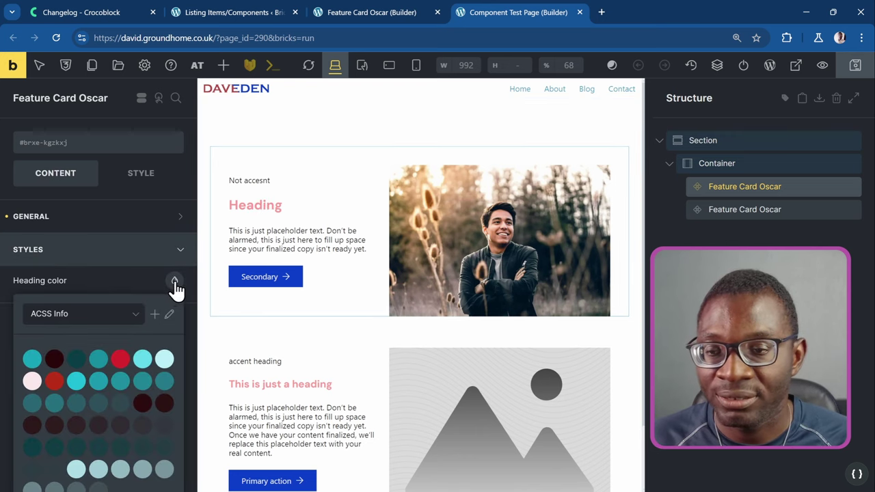
scroll(164, 301, "down", 3)
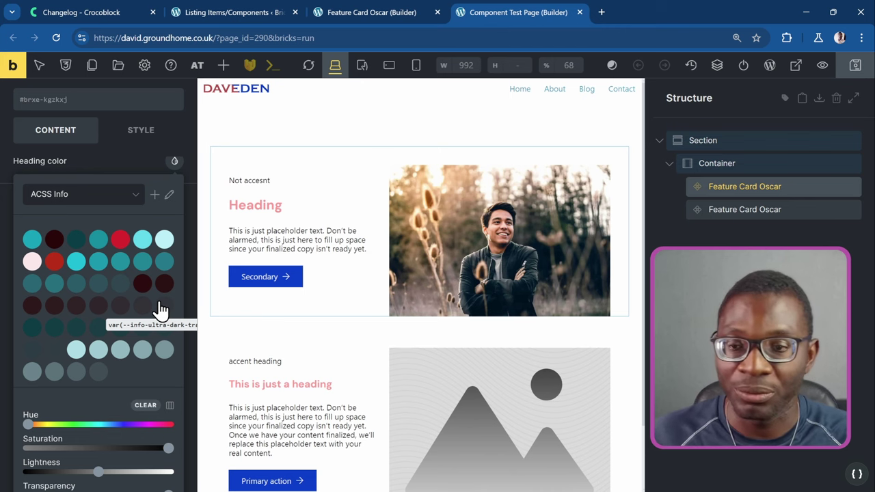
left_click(95, 244)
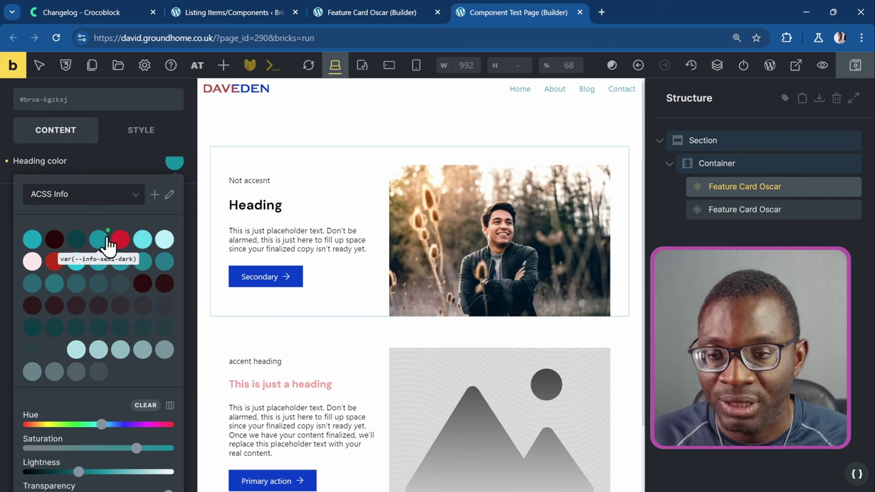
- Switch the first card's Heading color to HEX format and apply #158c9e
scroll(121, 294, "down", 3)
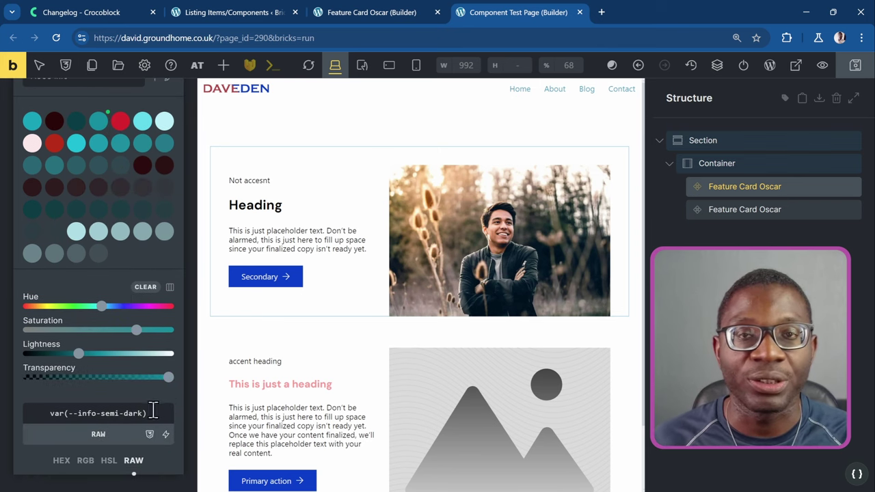
left_click(61, 461)
left_click(128, 413)
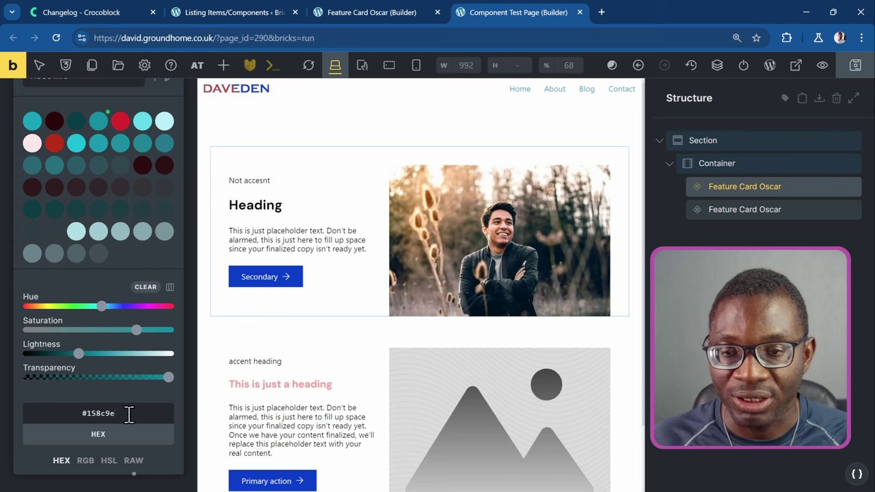
key("Return")
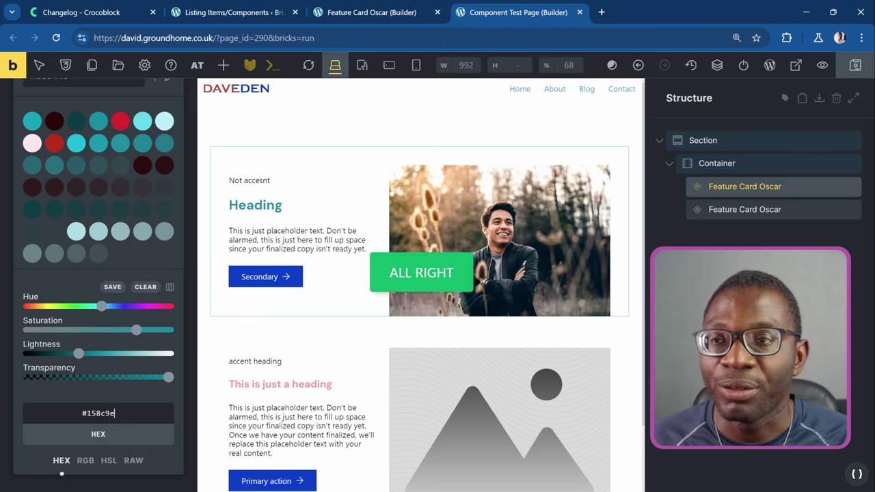
- Preview the Component Test Page on the front end and compare the heading colors of both feature cards
left_click(12, 65)
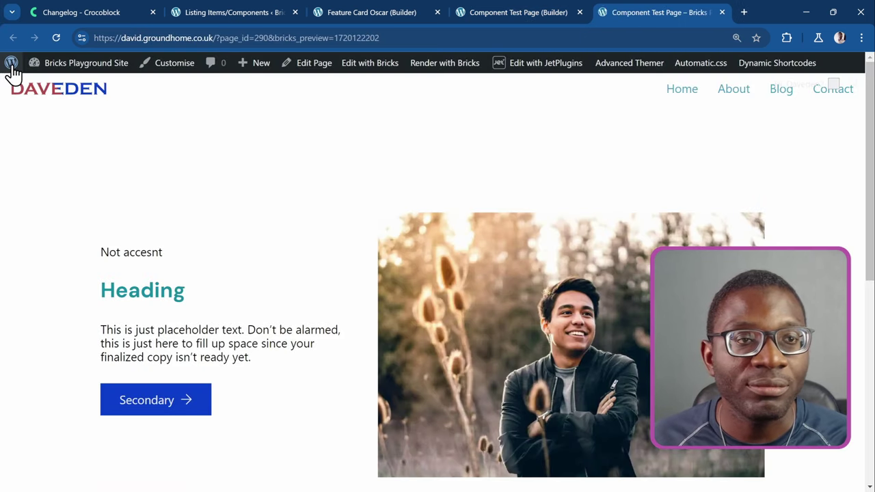
scroll(215, 130, "down", 2)
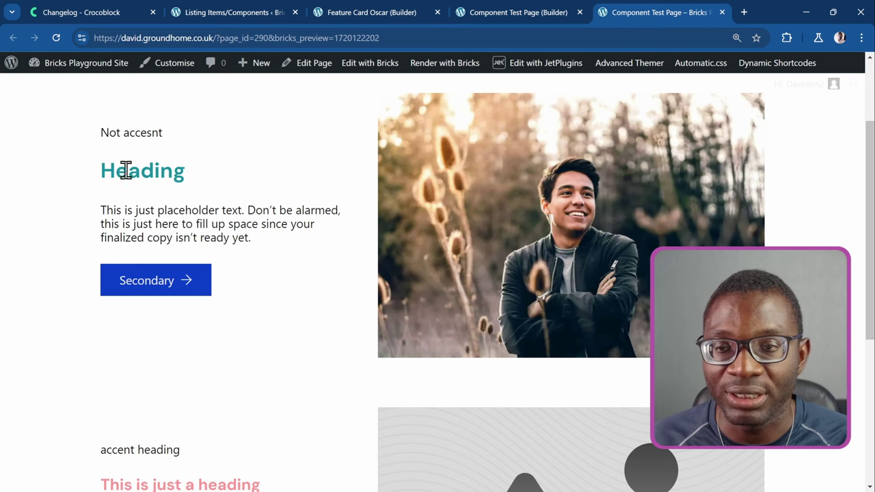
scroll(153, 170, "down", 2)
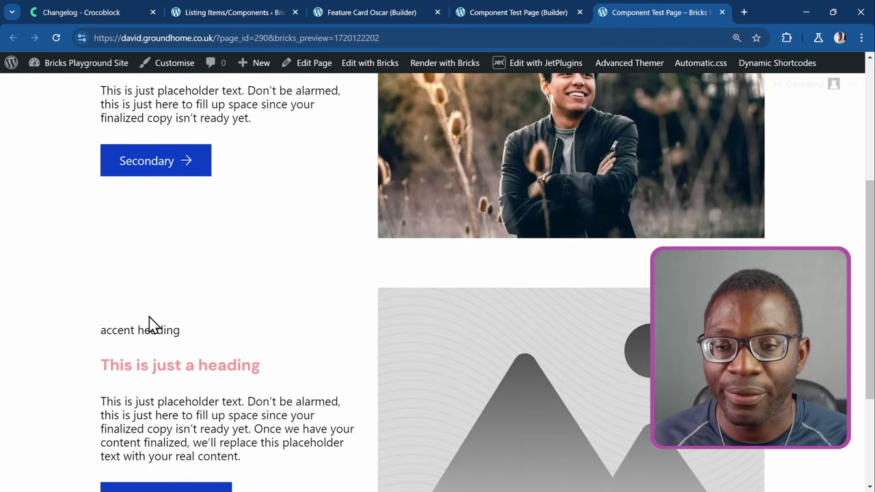
scroll(226, 360, "up", 3)
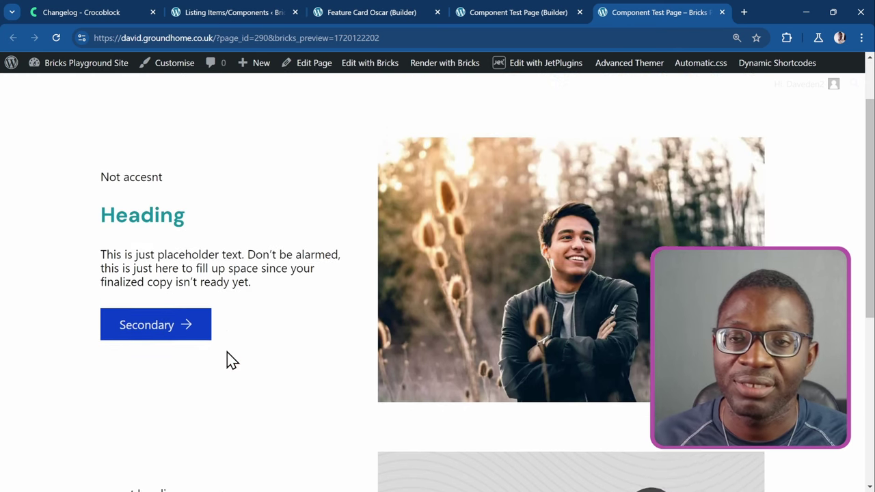
scroll(230, 357, "up", 1)
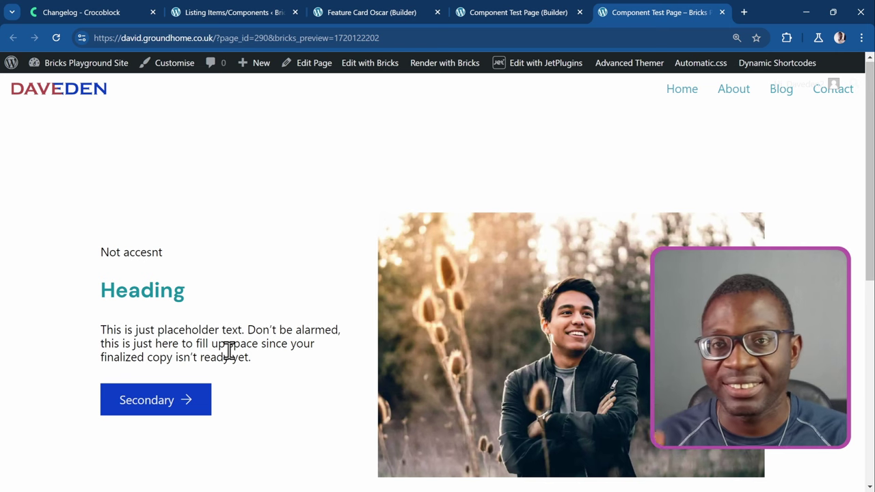
scroll(214, 346, "down", 2)
scroll(209, 346, "up", 2)
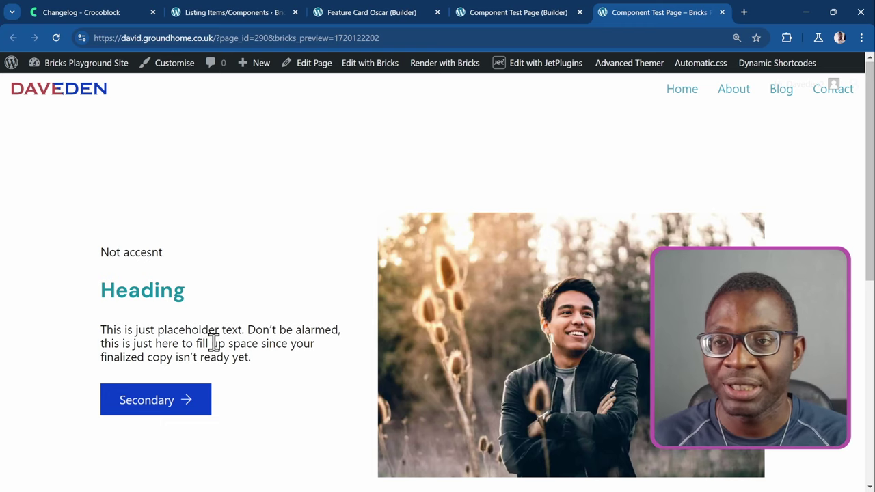
- Go to the site's WordPress dashboard and open the About page in the block editor
left_click(118, 69)
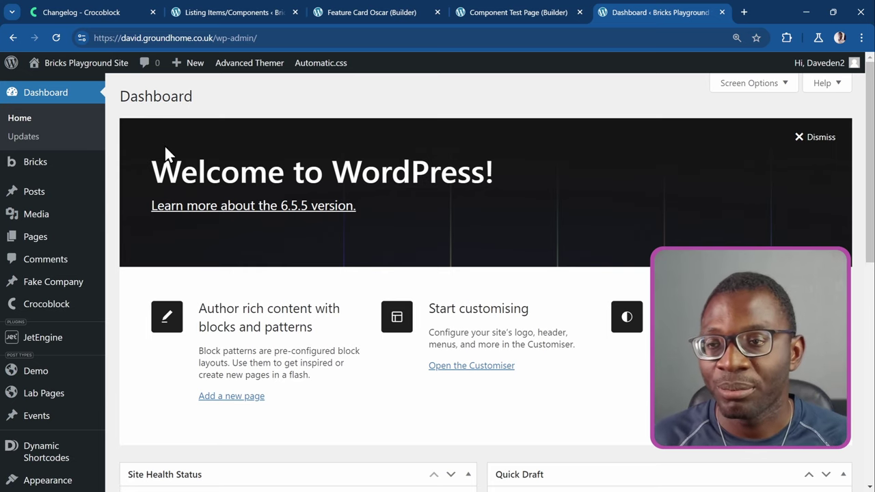
left_click(56, 241)
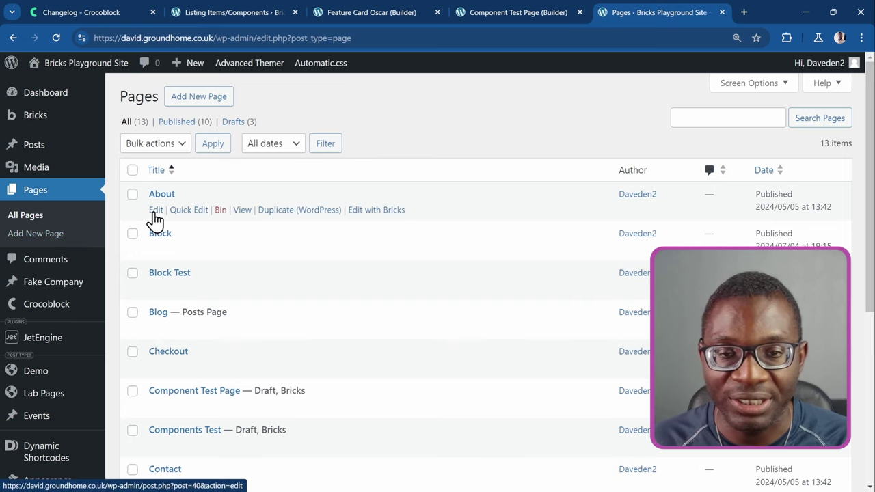
left_click(154, 211)
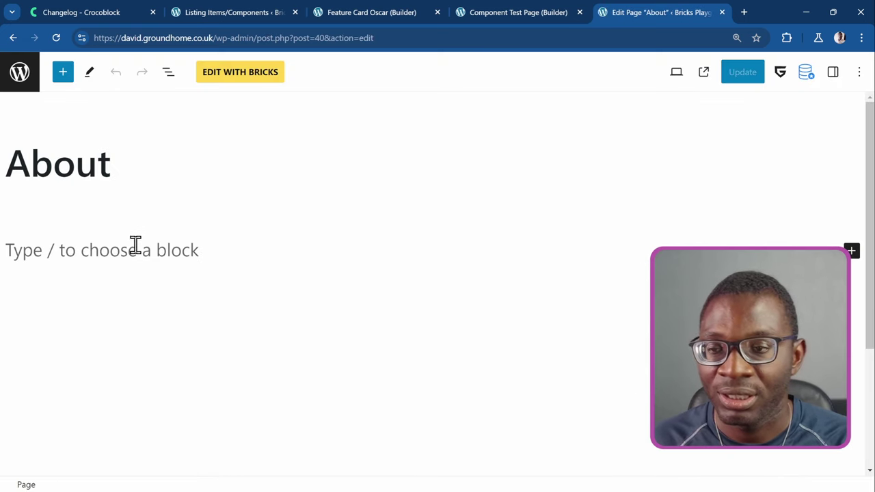
- Search the block library for "feature", insert the Feature Card Oscar block into the About page and save the page
left_click(132, 246)
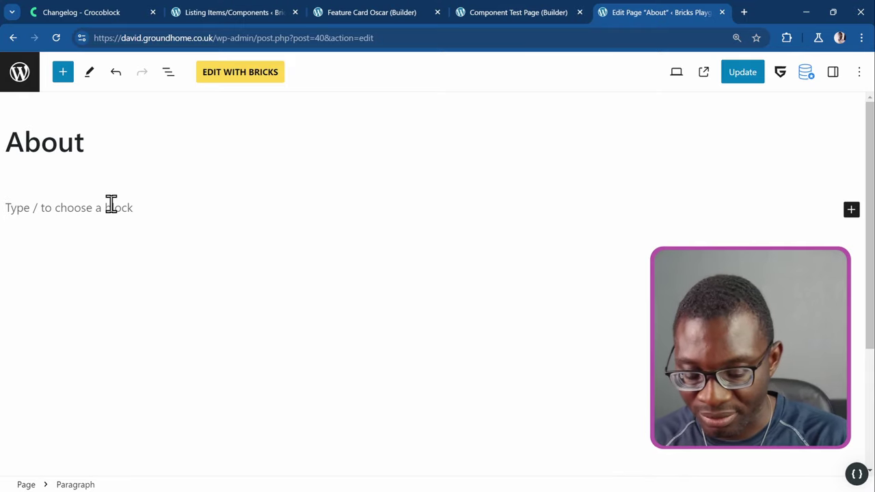
left_click(62, 75)
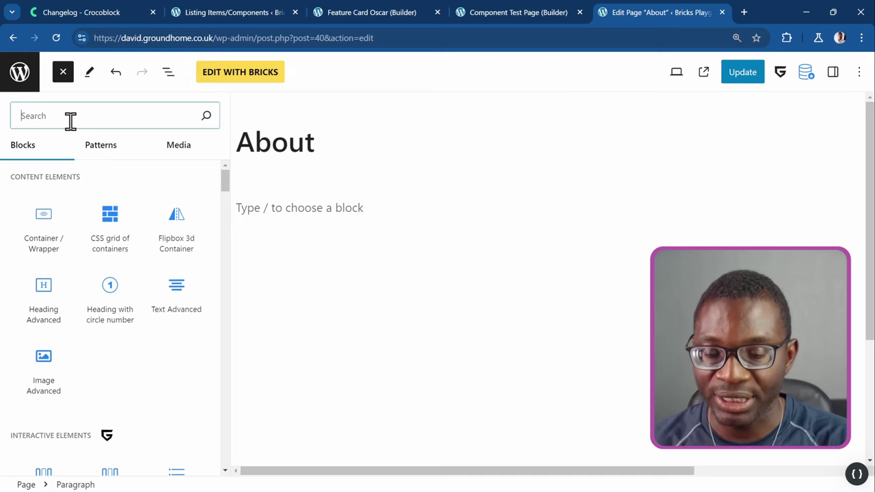
type("feature")
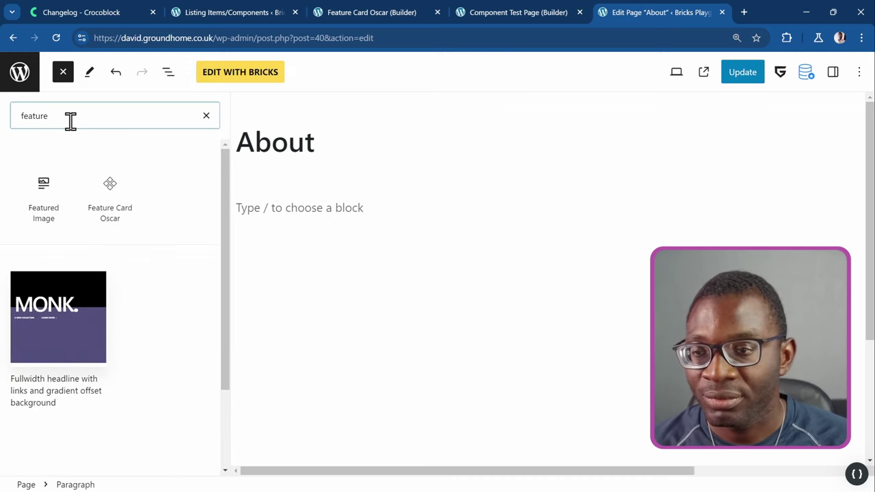
left_click(113, 213)
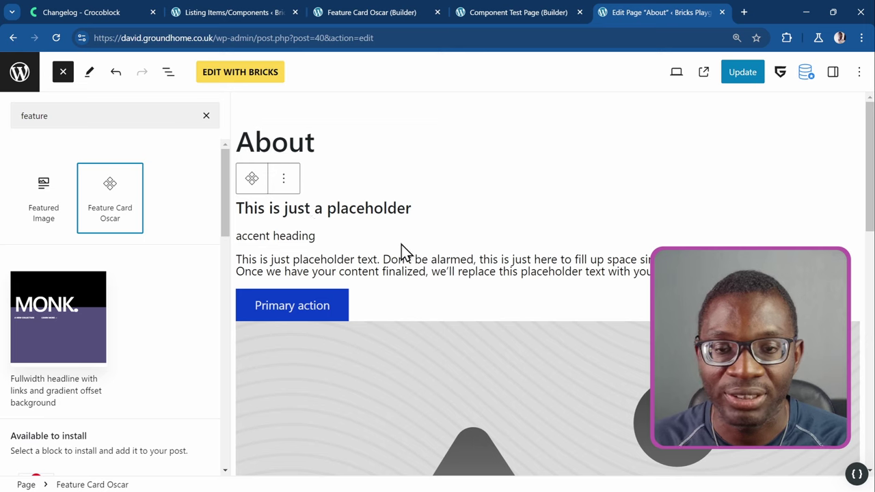
key("ctrl+s")
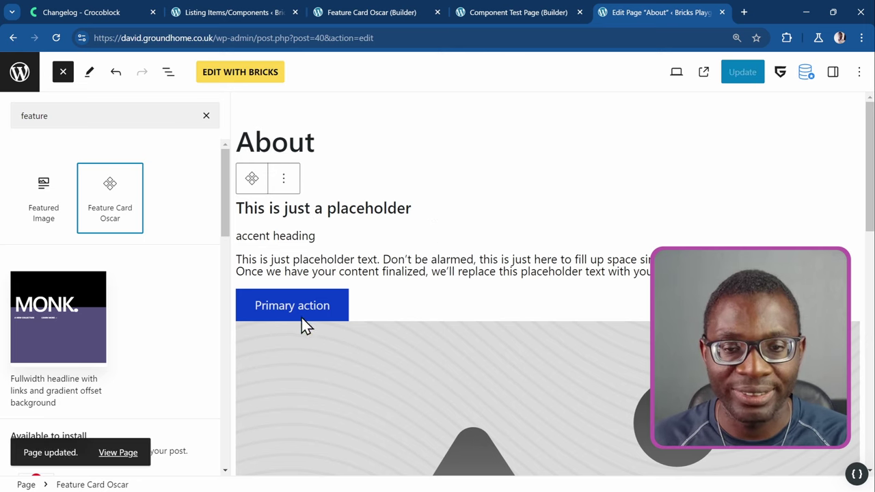
- In the Feature Card Oscar block's settings, set the heading text to "Heading" and the heading tag to H2
left_click(309, 242)
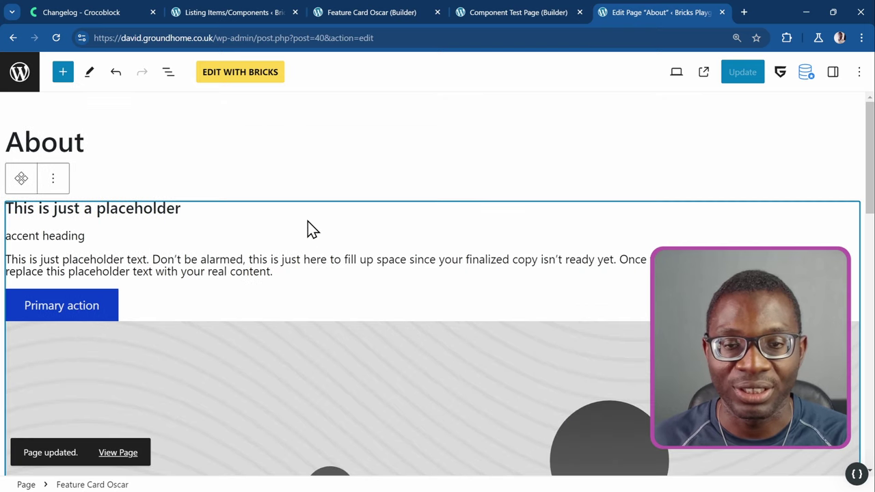
left_click(832, 74)
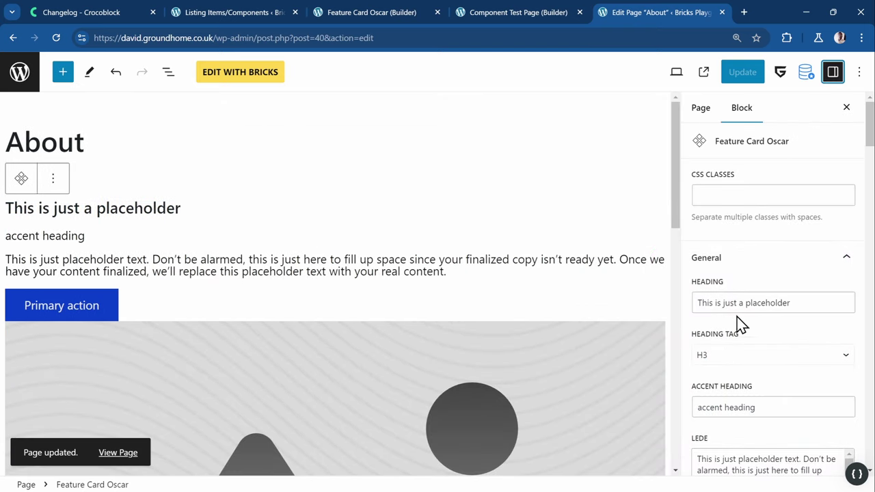
scroll(741, 325, "down", 3)
scroll(751, 287, "up", 2)
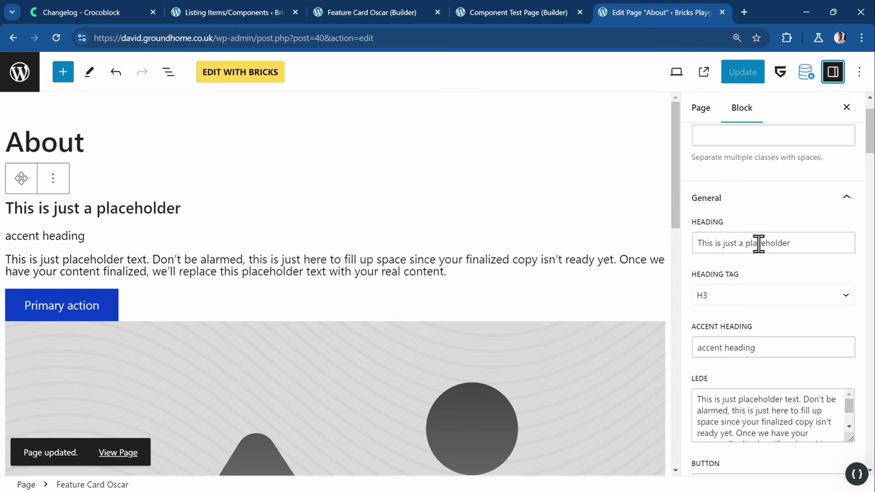
triple_click(758, 245)
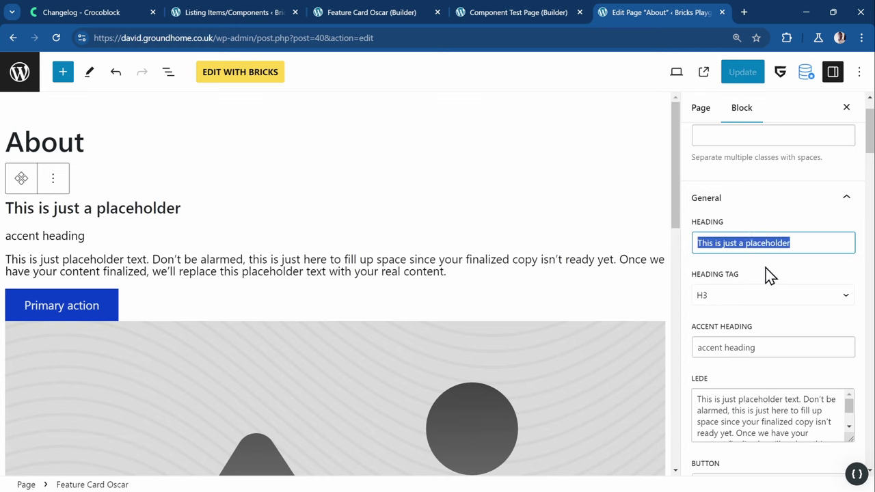
type("Heading")
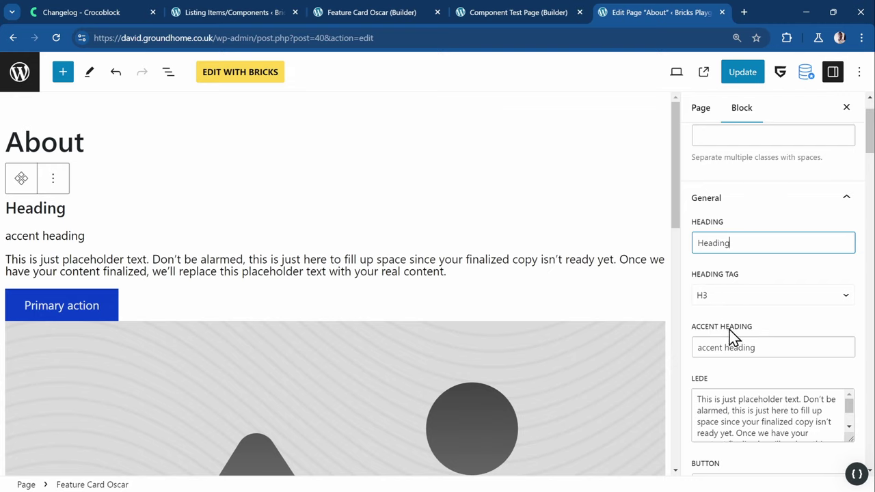
left_click(718, 300)
left_click(728, 313)
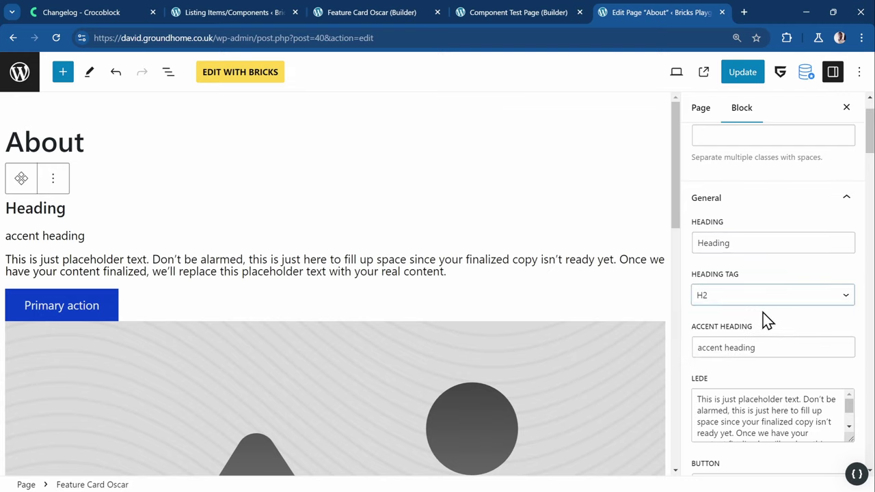
- Change the block's accent heading to "accent heading 2" and view the updated About page on the front end
double_click(766, 350)
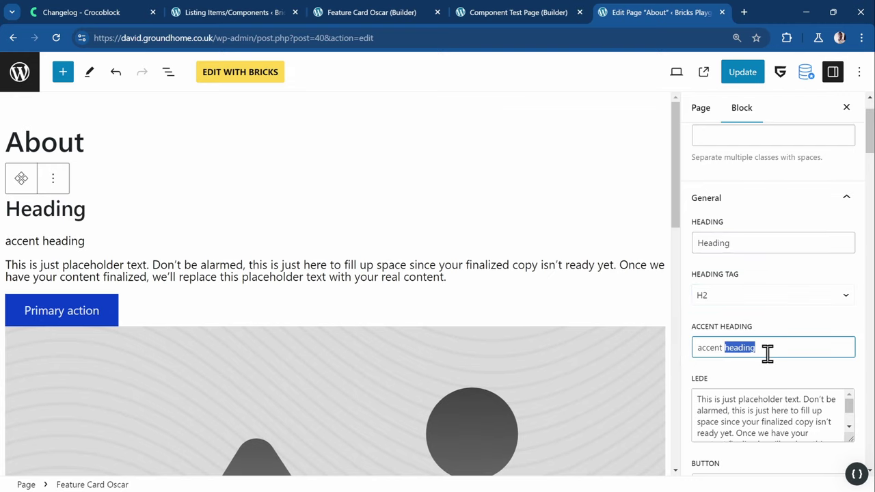
left_click(767, 352)
type("2")
left_click(743, 82)
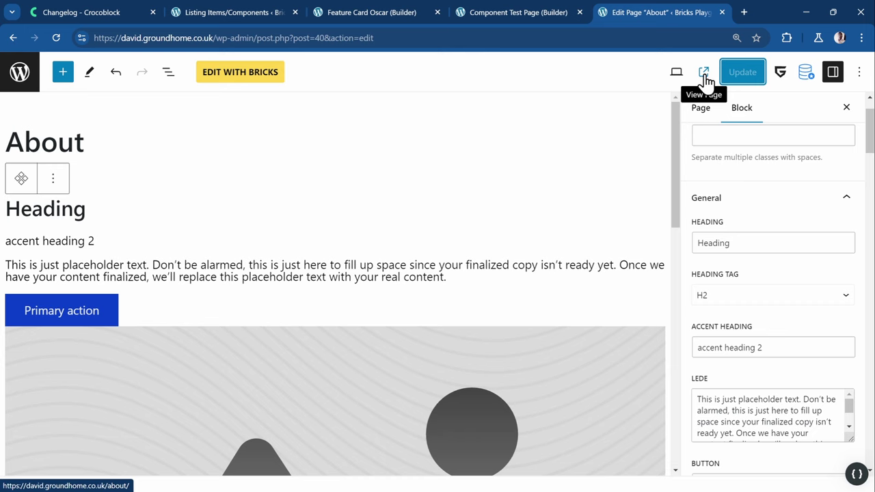
left_click(705, 74)
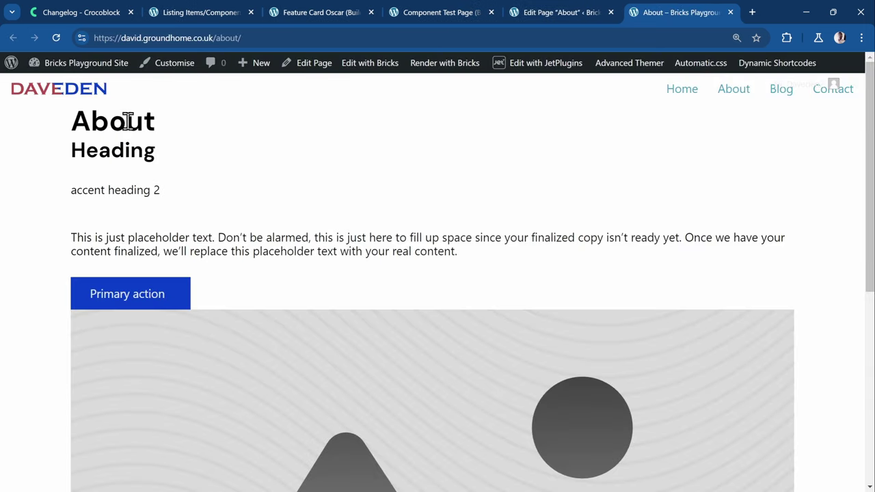